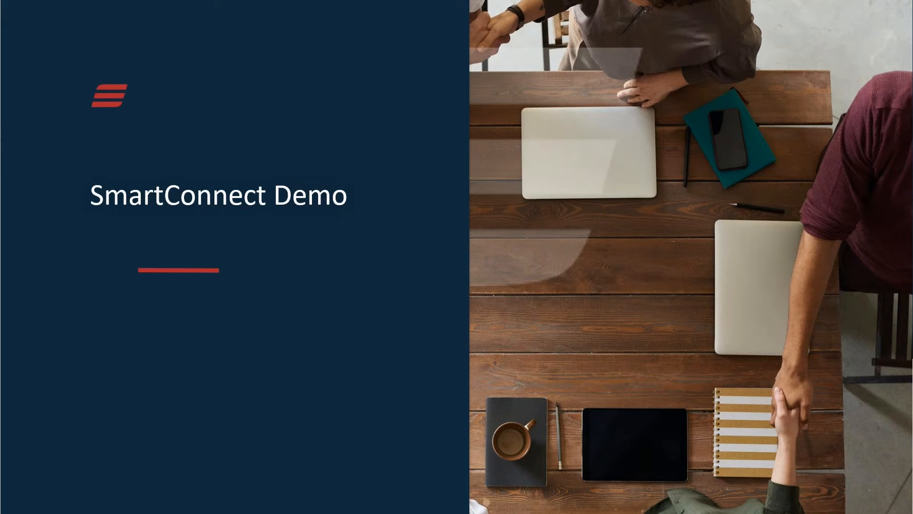
End the slide show and minimize the presentation to reveal the Business Central home page.
key("alt+Tab")
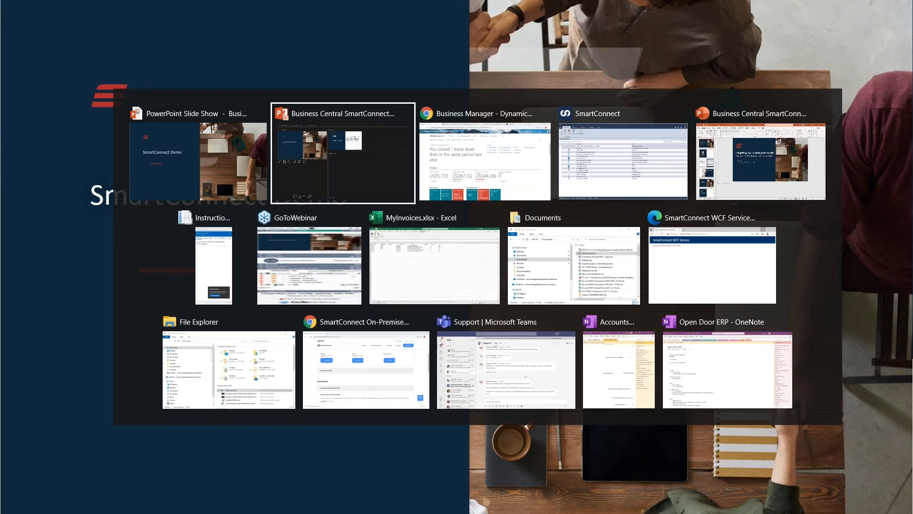
key("alt+Tab")
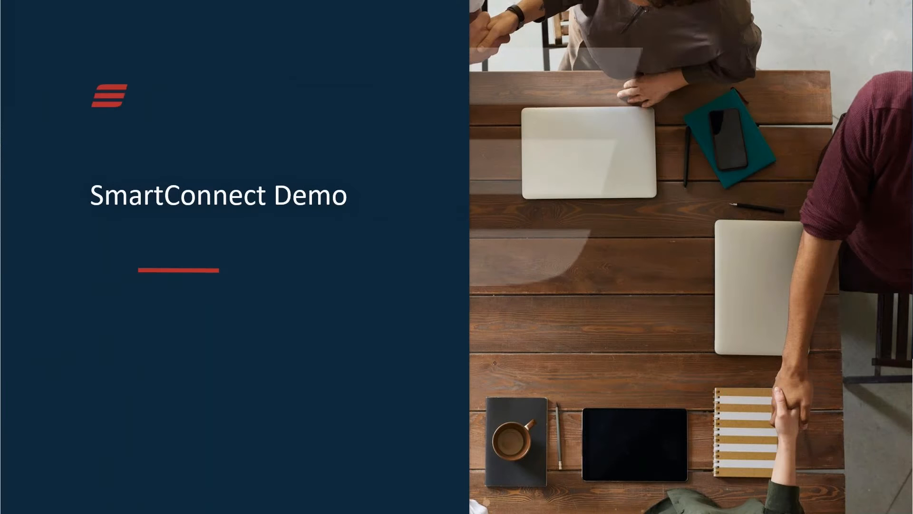
key("Escape")
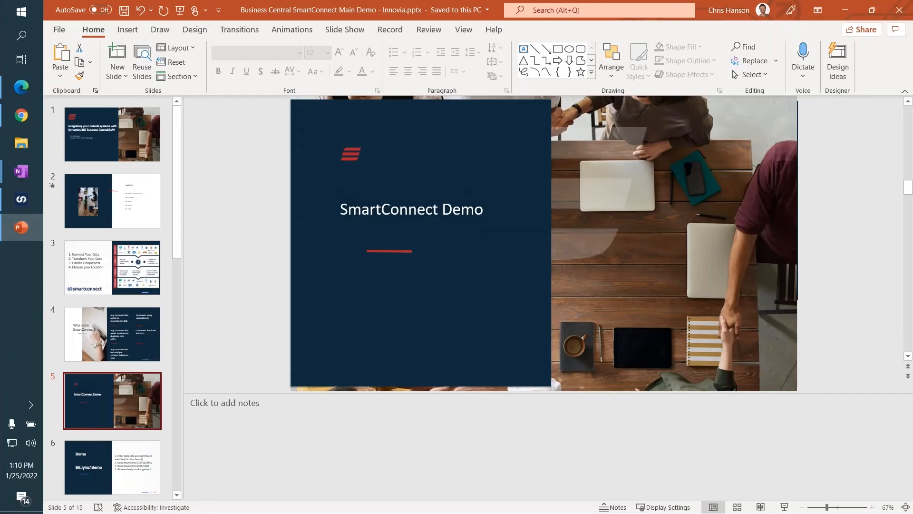
left_click(845, 10)
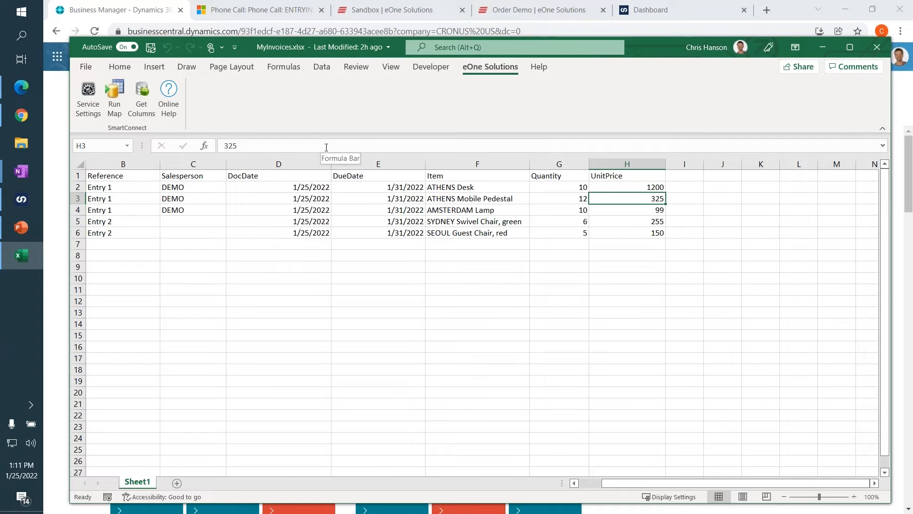
Examine the invoice fields in MyInvoices.xlsx, moving through the Reference, Salesperson, date, Item, Quantity and UnitPrice columns.
key("Left")
key("Left")
key("Left")
key("Left")
key("Left")
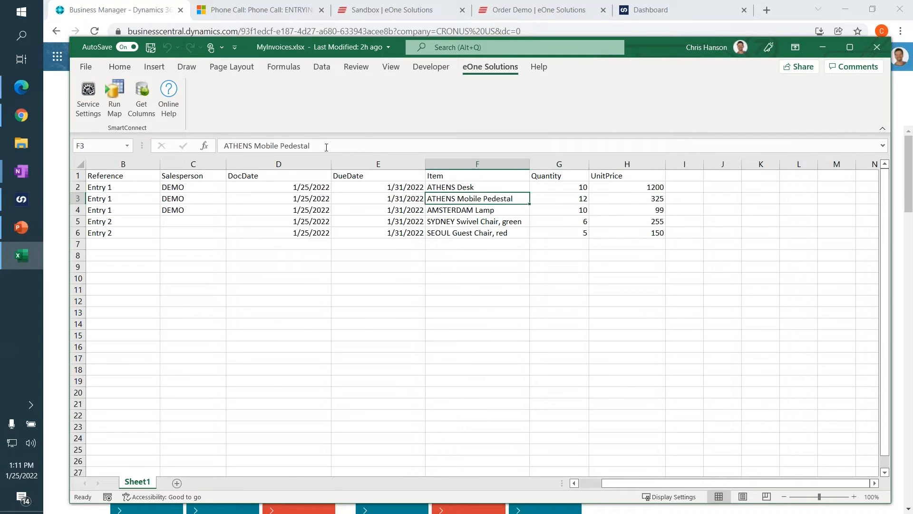
key("Up")
key("Left")
key("Right")
key("Right")
key("Right")
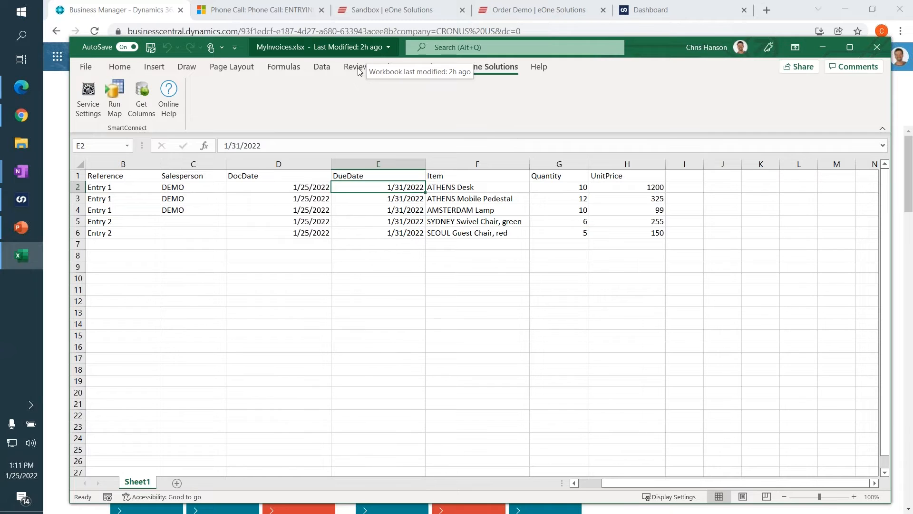
left_click(267, 209)
key("Left")
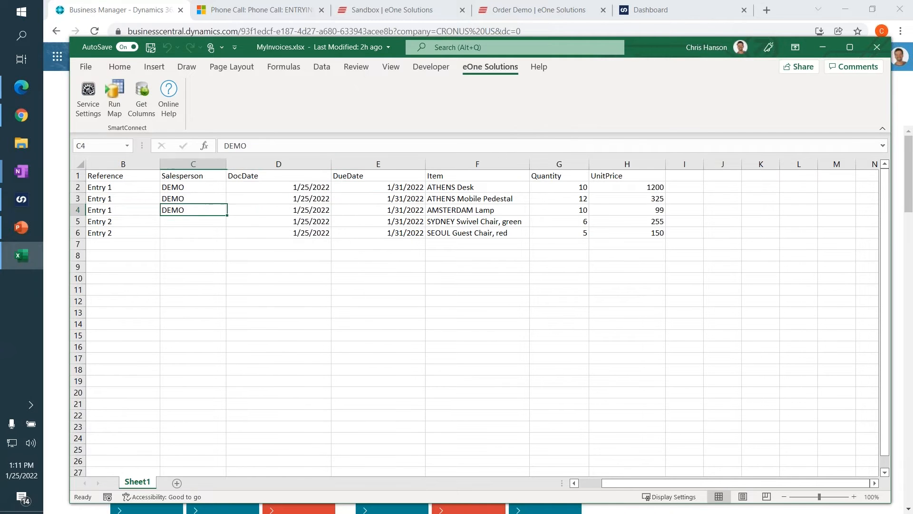
key("Right")
key("Right")
key("Right")
key("Right")
key("Right")
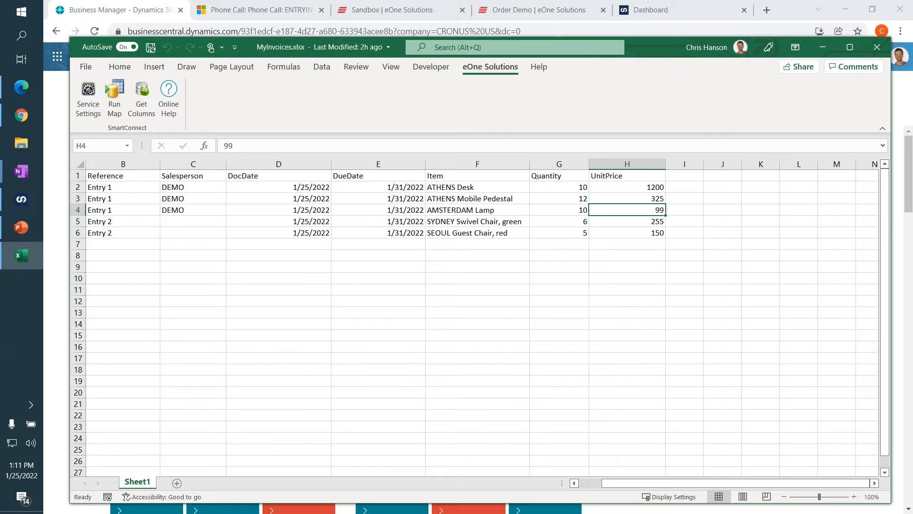
key("Left")
key("Left")
key("Left")
key("Left")
key("Left")
key("Left")
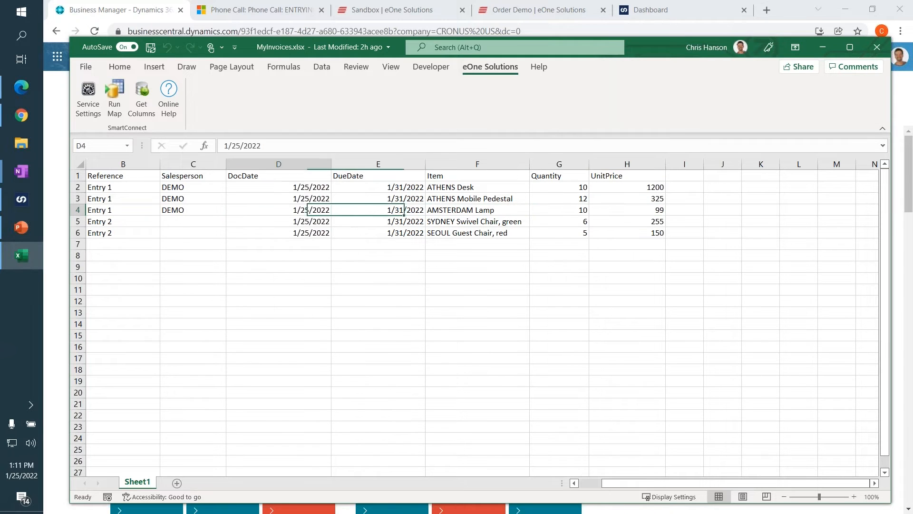
key("Up")
key("Up")
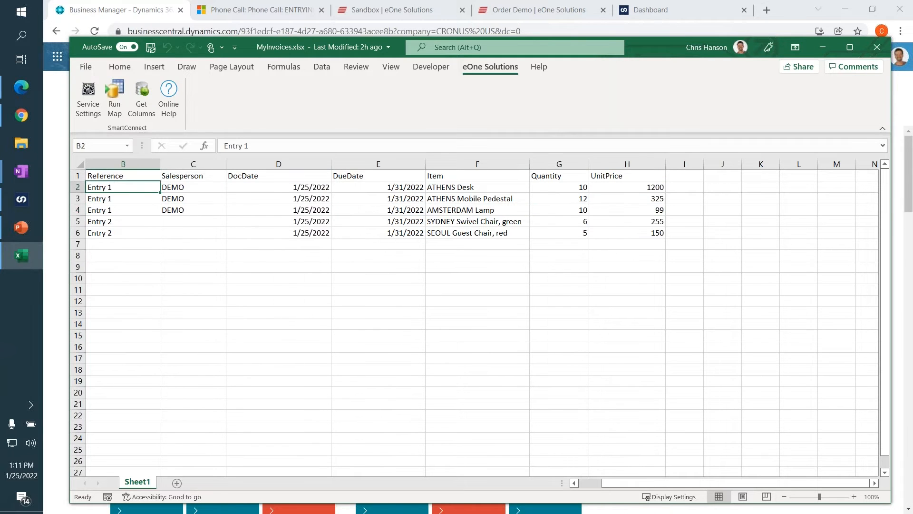
key("Right")
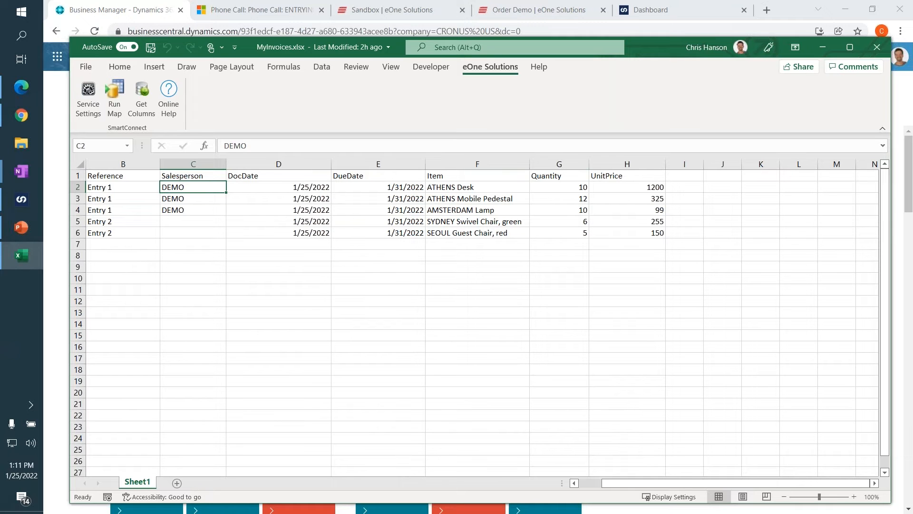
Highlight the three Entry 1 rows, followed by the two Entry 2 rows, to see which lines make up each invoice.
left_click(265, 209)
left_click_drag(72, 187, 75, 211)
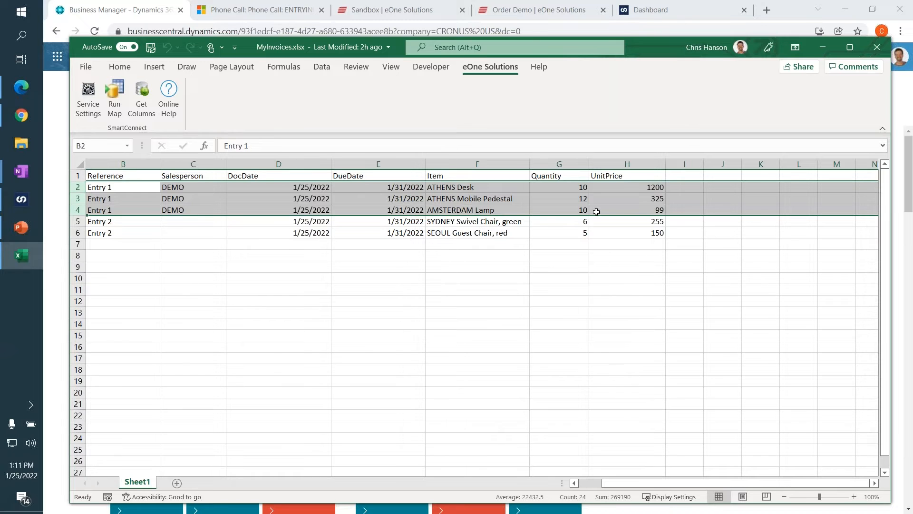
left_click_drag(101, 221, 628, 229)
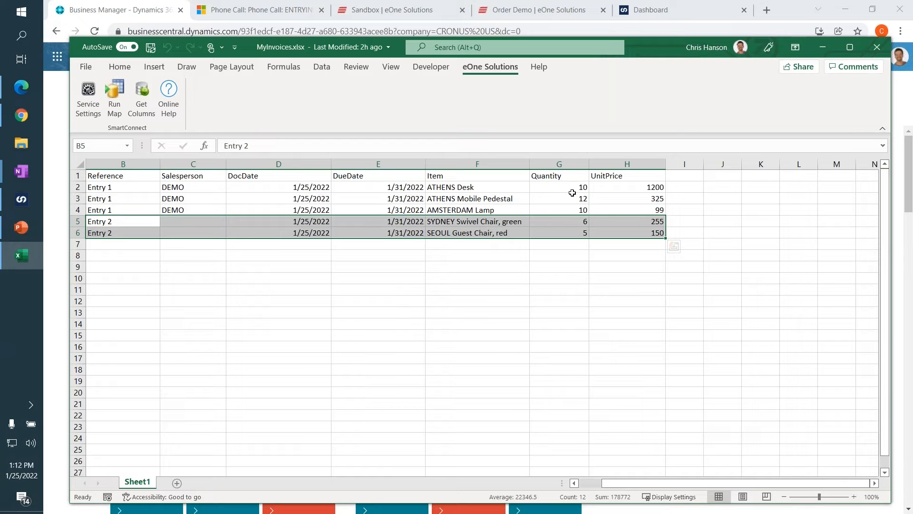
Close the invoice workbook and switch to the list of integrations in SmartConnect.
left_click(877, 49)
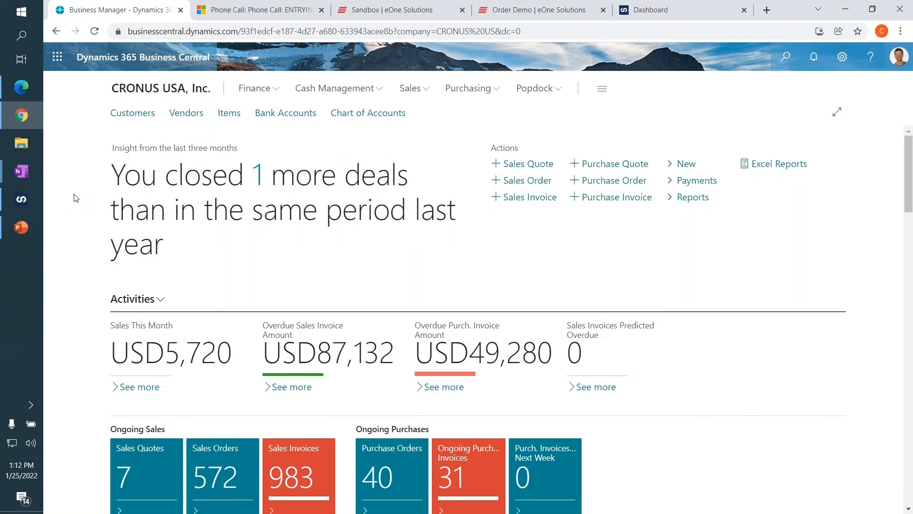
left_click(23, 199)
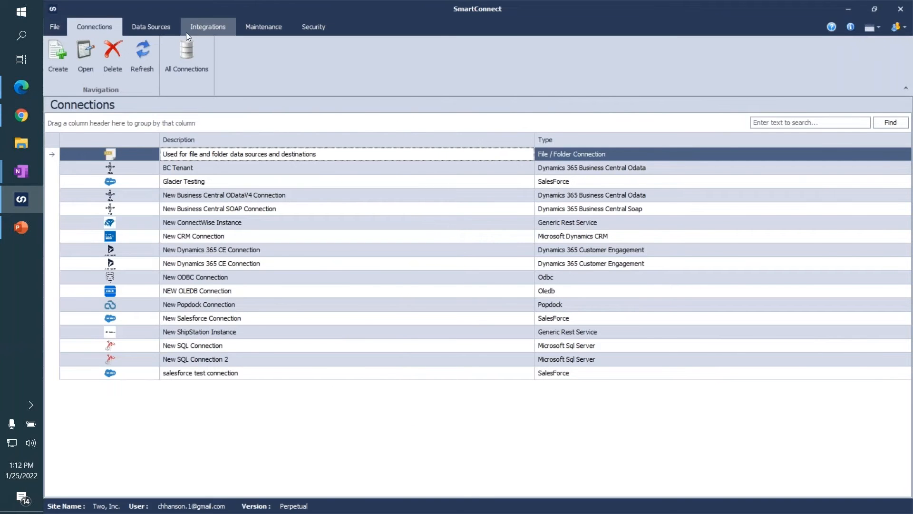
left_click(201, 27)
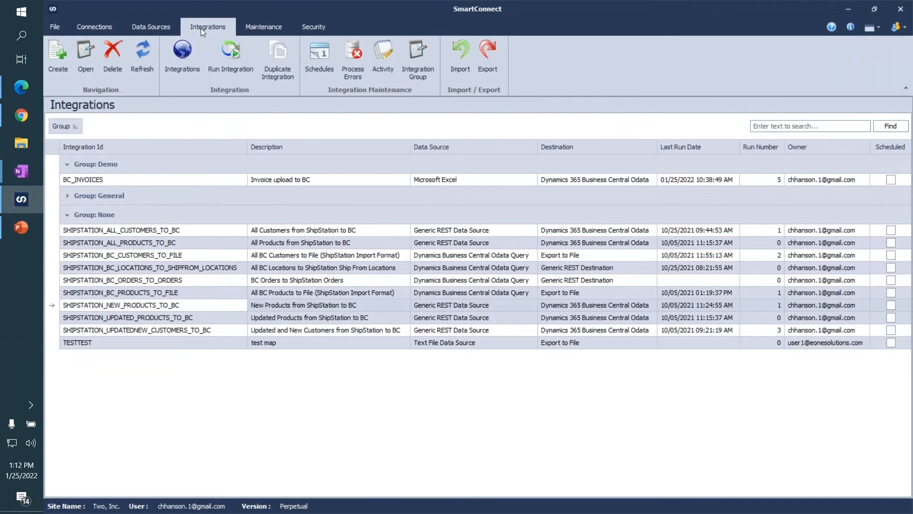
Collapse the None group and look through the integrations in the General group.
left_click(68, 215)
left_click(126, 184)
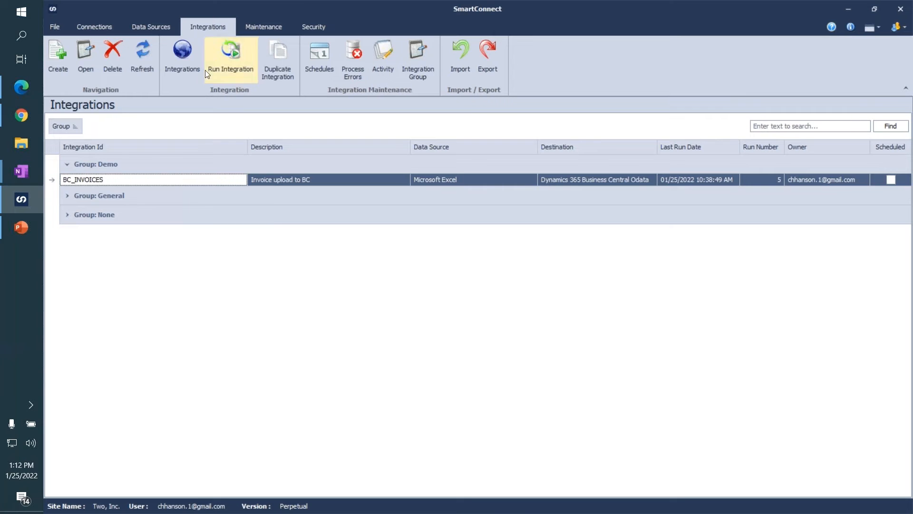
left_click(68, 197)
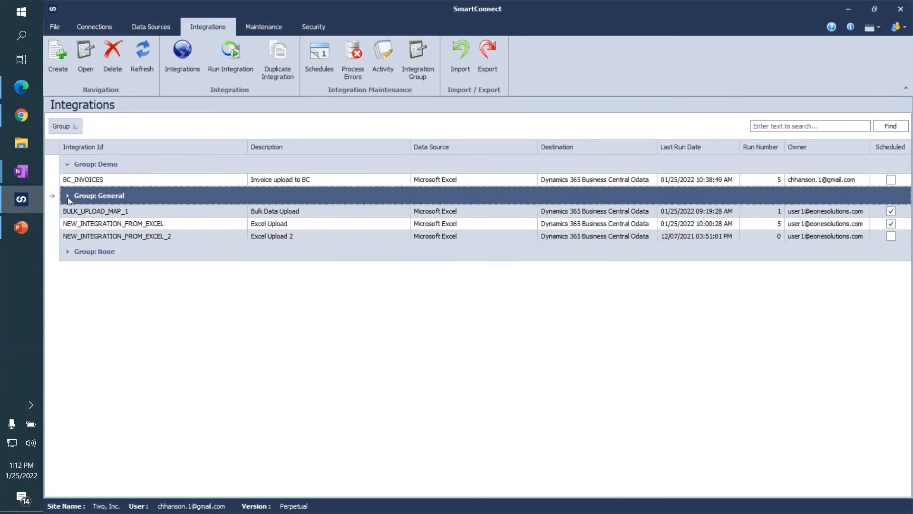
left_click(68, 197)
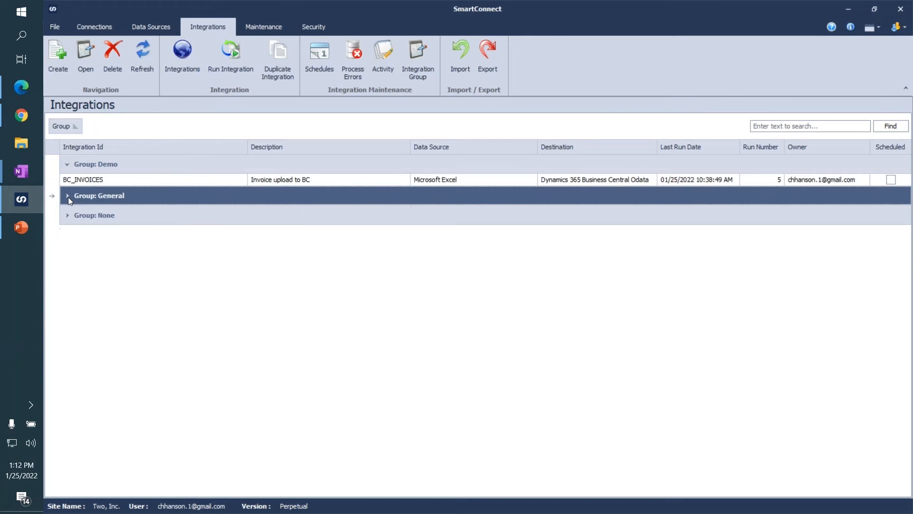
Start a run of the BC_INVOICES integration from the Demo group and confirm running it now.
left_click(95, 179)
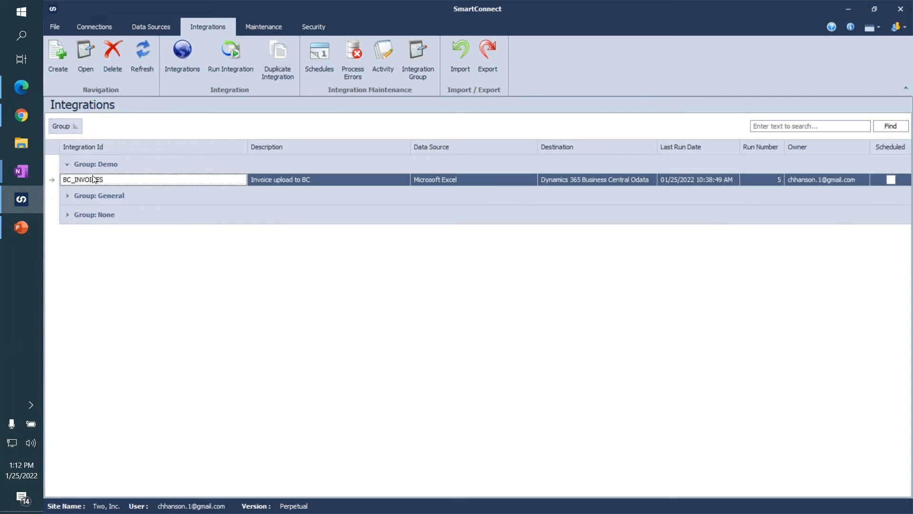
right_click(174, 181)
left_click(157, 179)
left_click(233, 59)
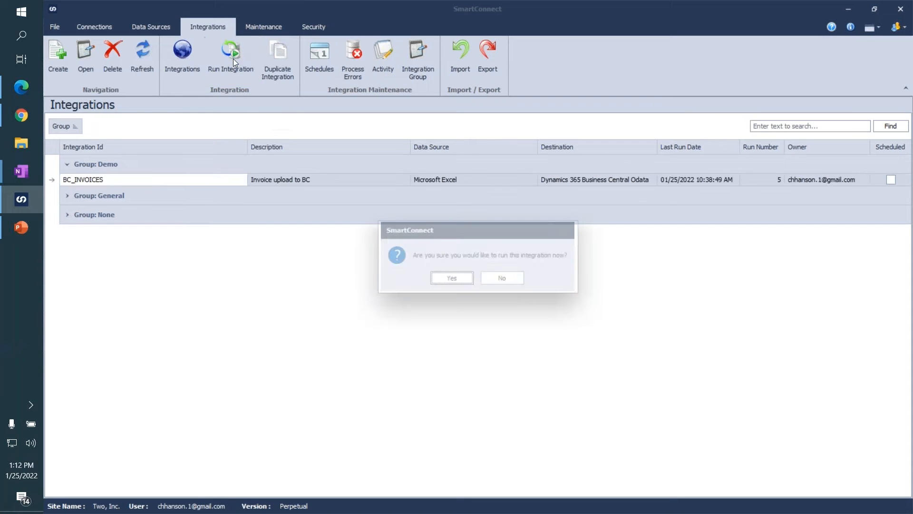
left_click(452, 279)
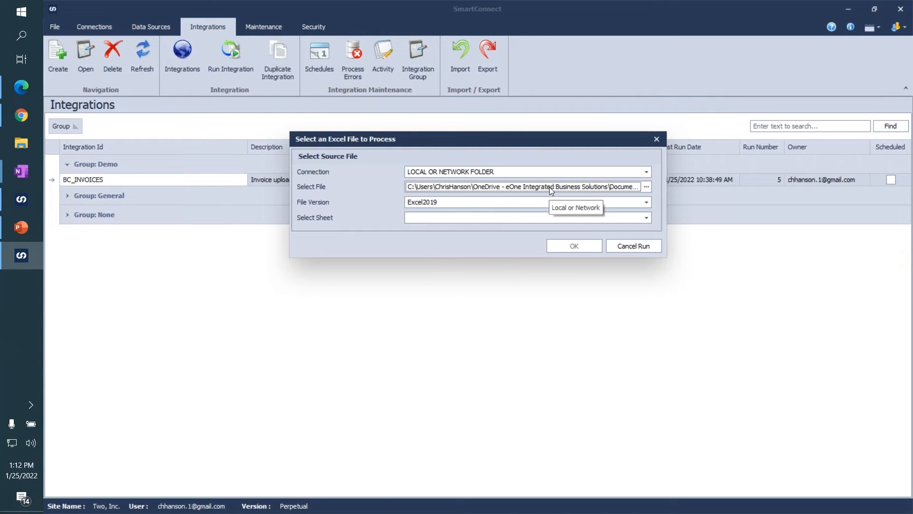
Choose Sheet1$ as the sheet of the source Excel file and process it.
left_click(540, 219)
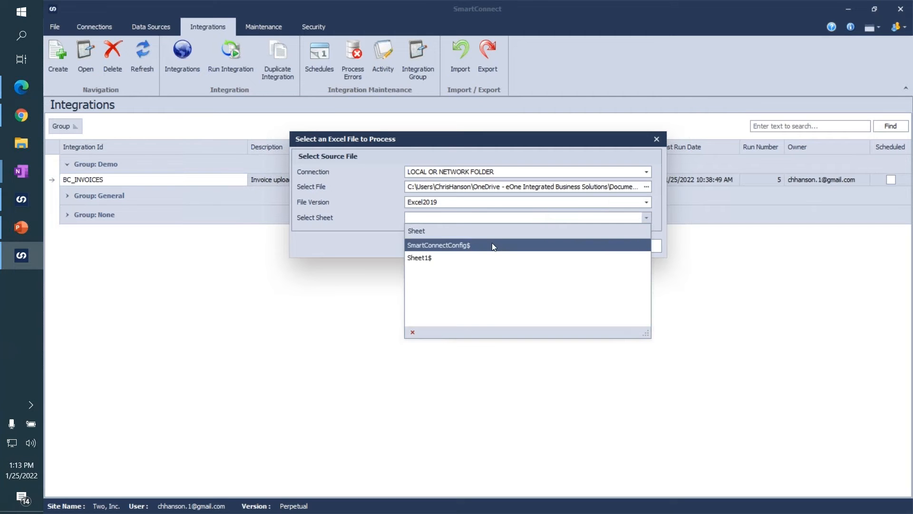
left_click(468, 260)
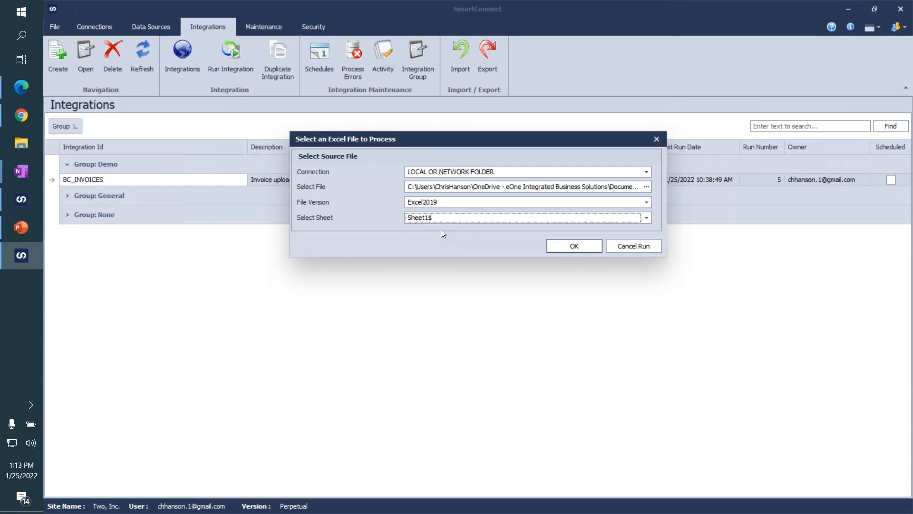
left_click(566, 246)
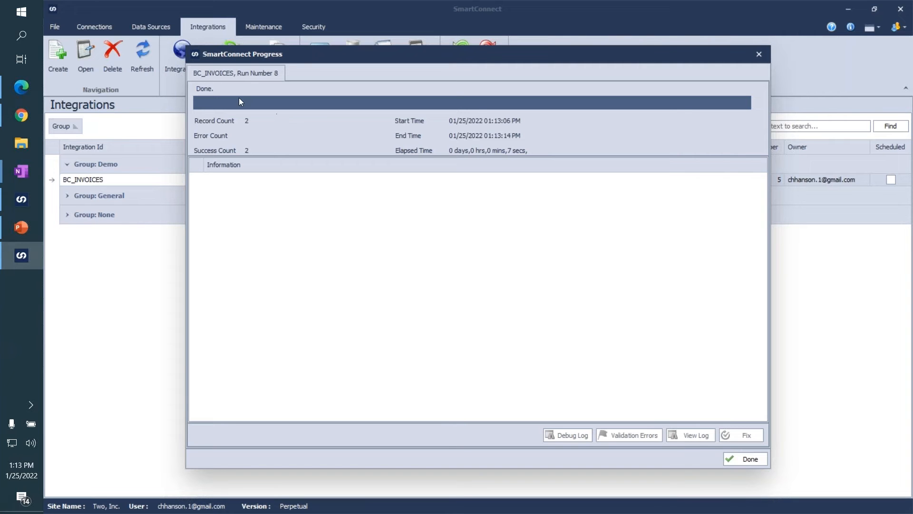
Switch to Business Central, open the sales invoices list and sort it by Posting Date in descending order.
left_click(18, 116)
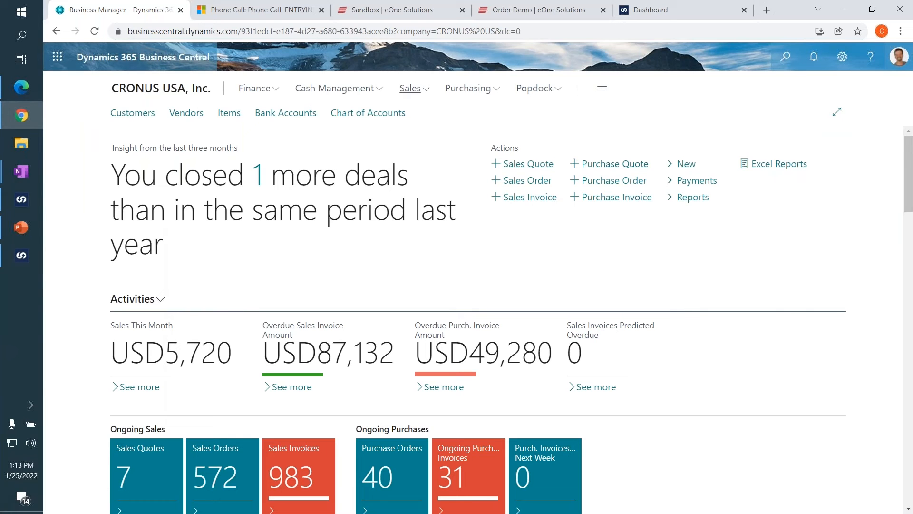
left_click(405, 92)
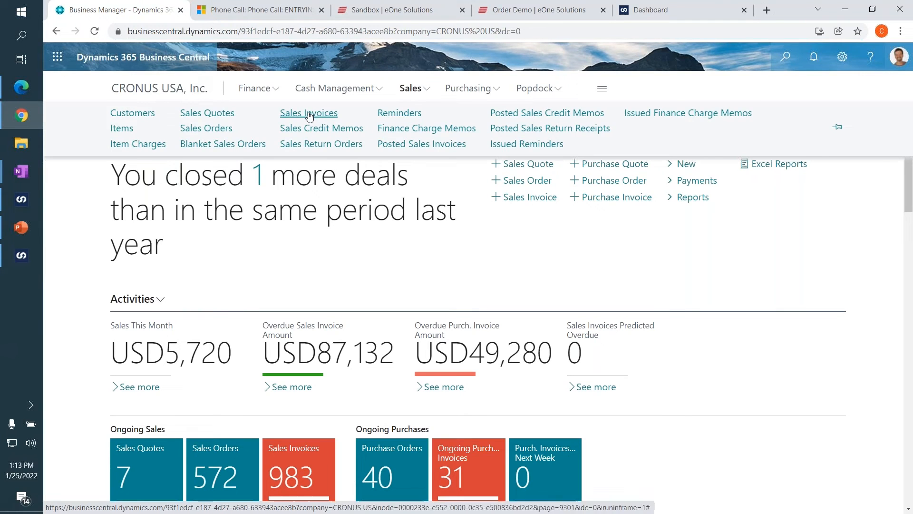
left_click(309, 113)
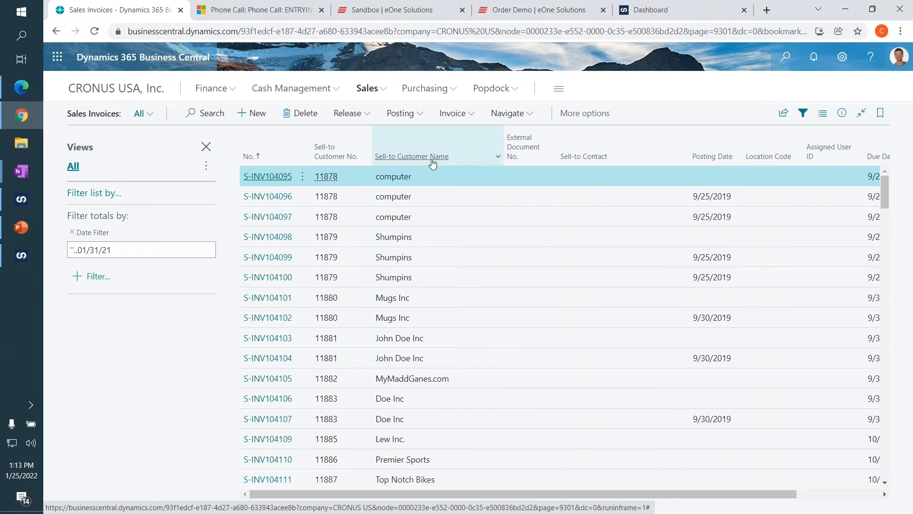
left_click(737, 160)
left_click(697, 202)
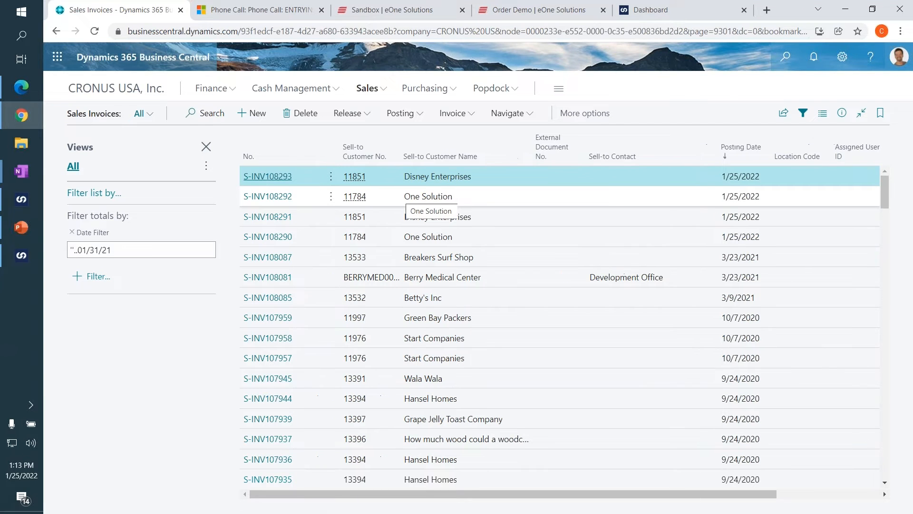
Open the newest One Solution sales invoice and examine its reference, dates, salesperson code and item lines.
left_click(282, 199)
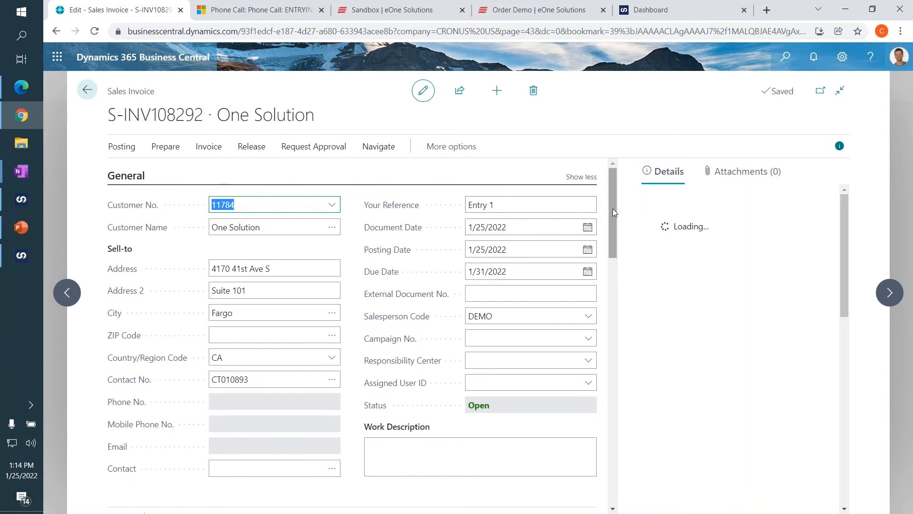
scroll(612, 213, "down", 5)
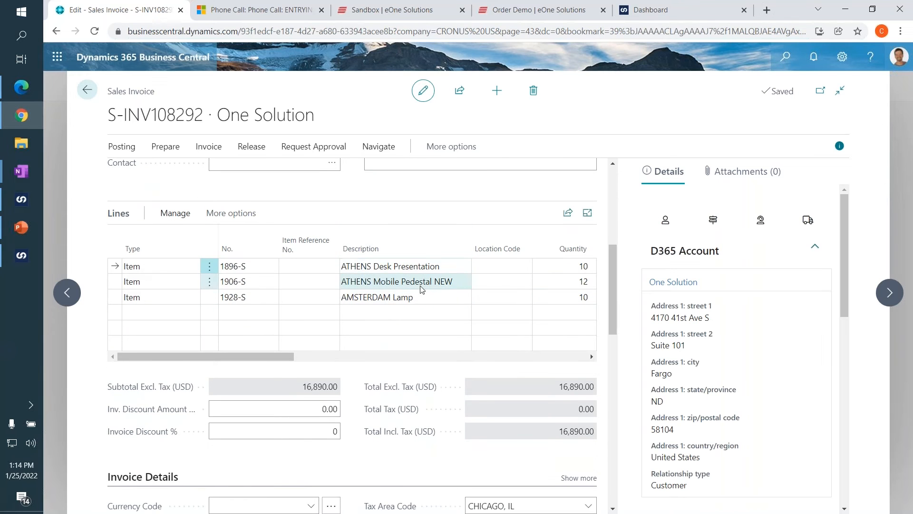
scroll(405, 305, "up", 2)
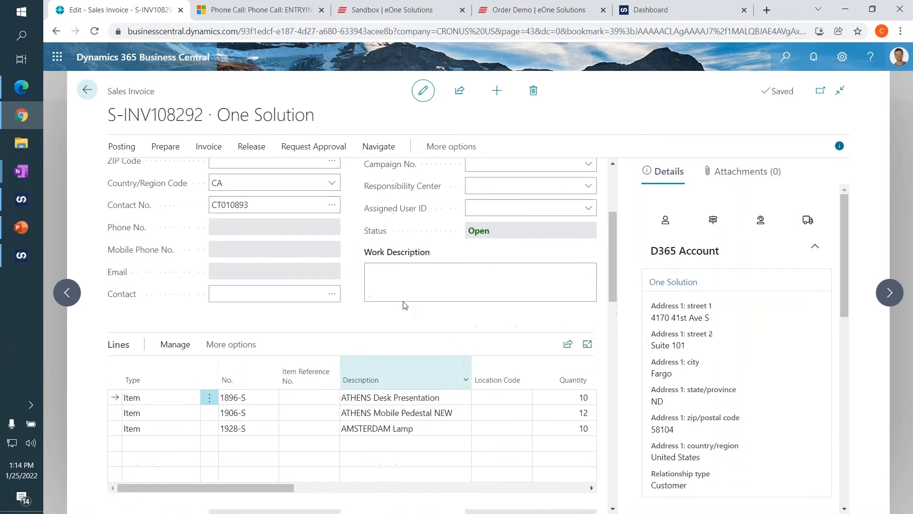
scroll(405, 305, "up", 3)
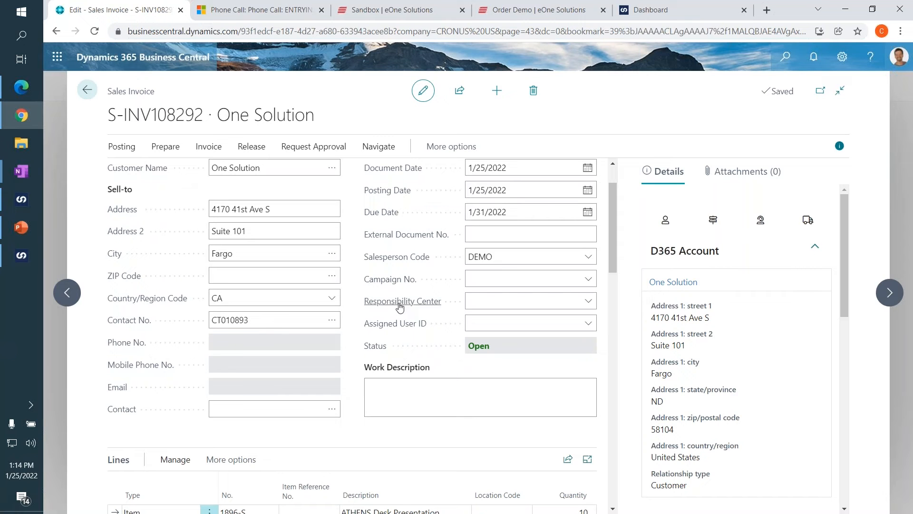
scroll(405, 305, "up", 1)
mouse_move(402, 315)
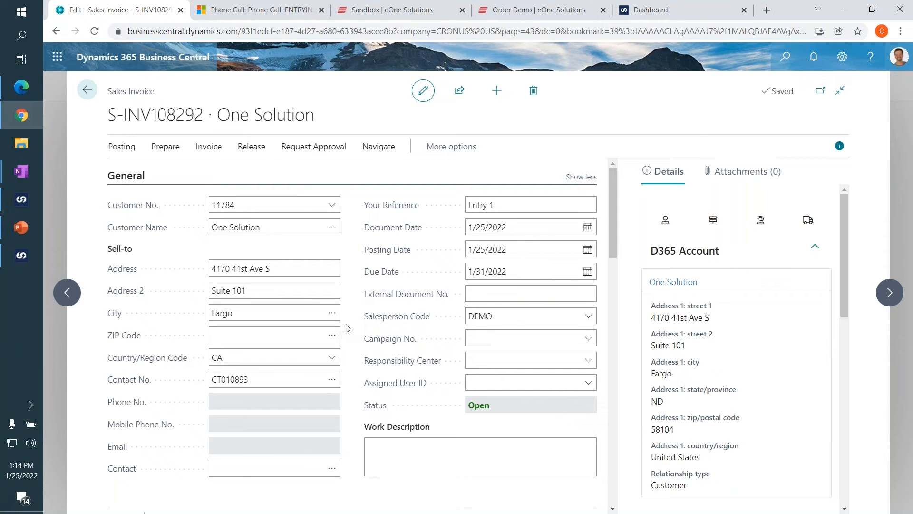
scroll(348, 328, "down", 5)
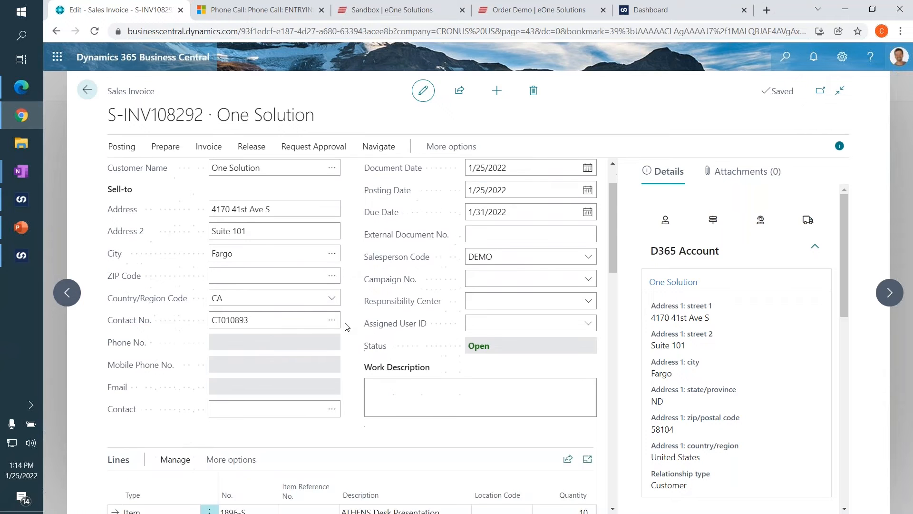
Examine the invoice lines' location code, unit price and line discount columns and the header's External Document No. field.
left_click_drag(280, 421, 315, 422)
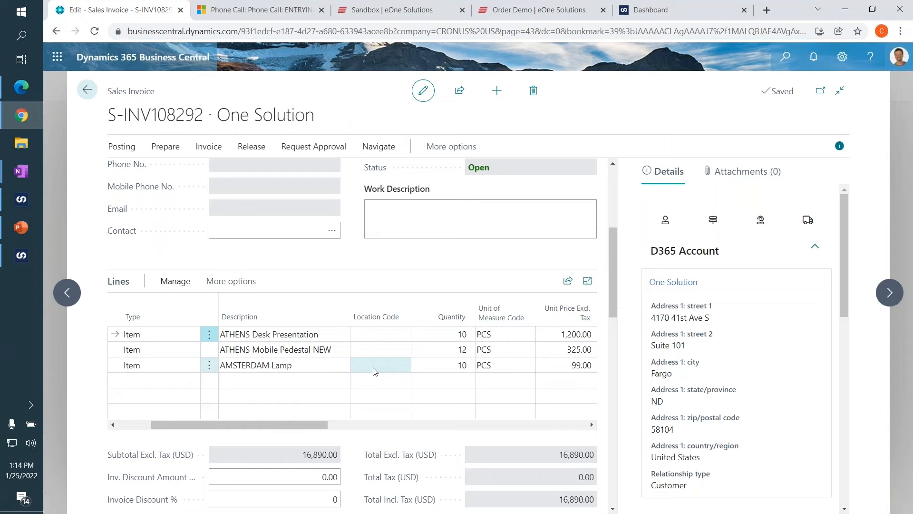
left_click_drag(318, 423, 409, 423)
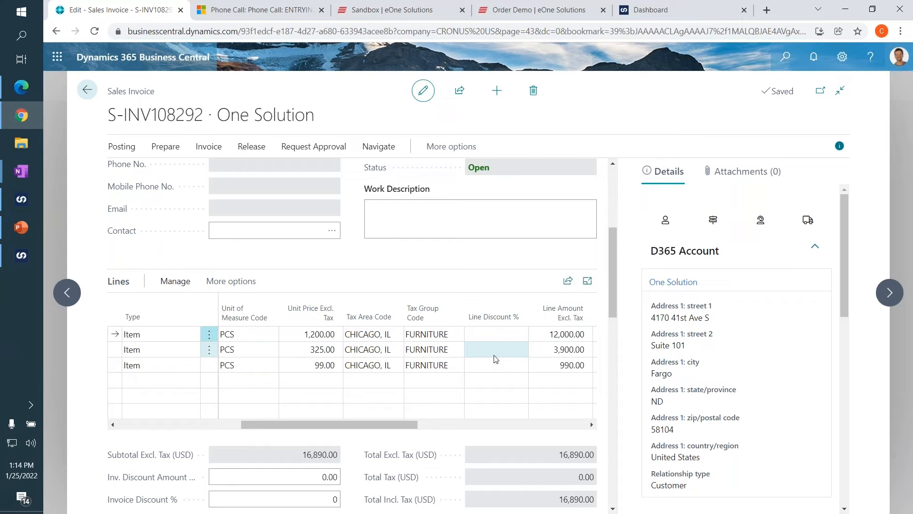
scroll(490, 342, "up", 5)
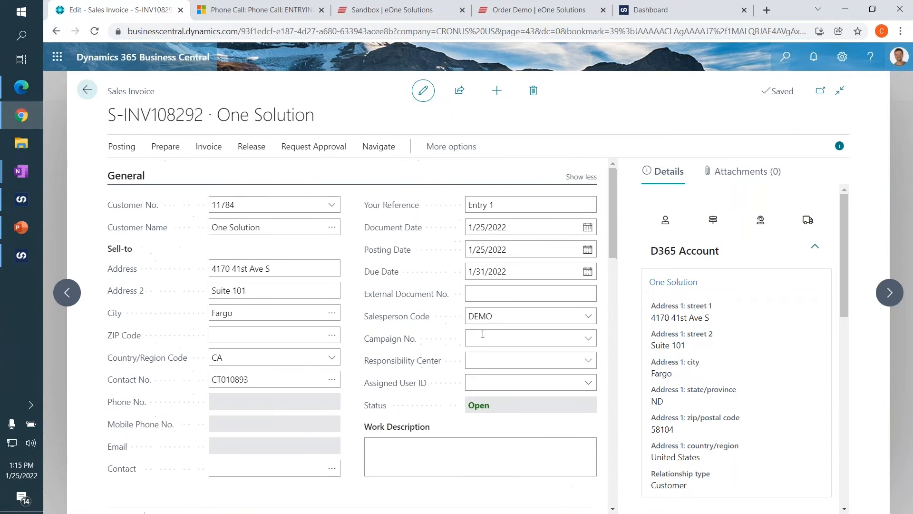
scroll(434, 298, "down", 1)
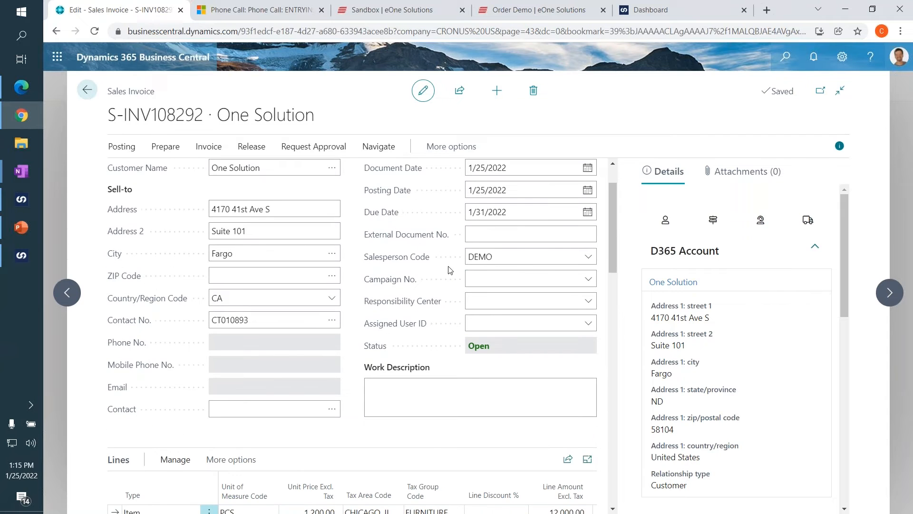
left_click(495, 234)
scroll(437, 290, "down", 5)
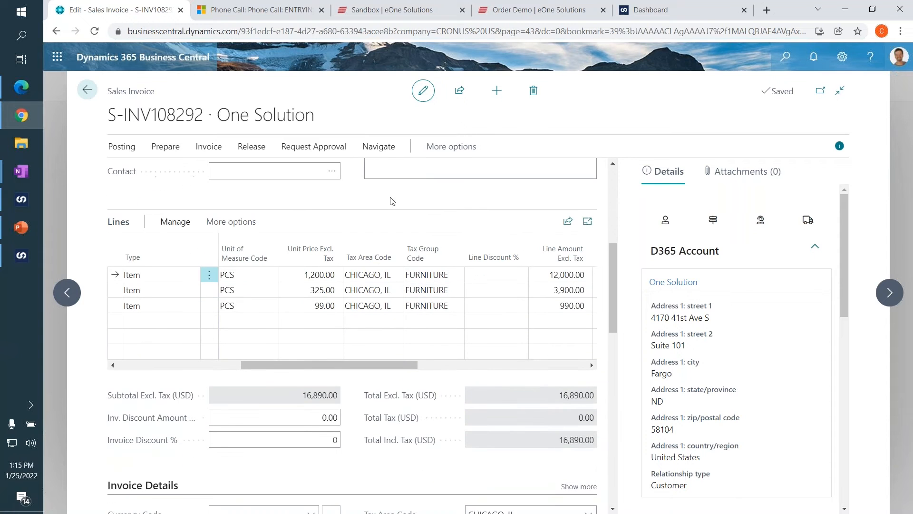
Delete the open One Solution sales invoice and the newest Disney Enterprises invoice in the list.
left_click(533, 90)
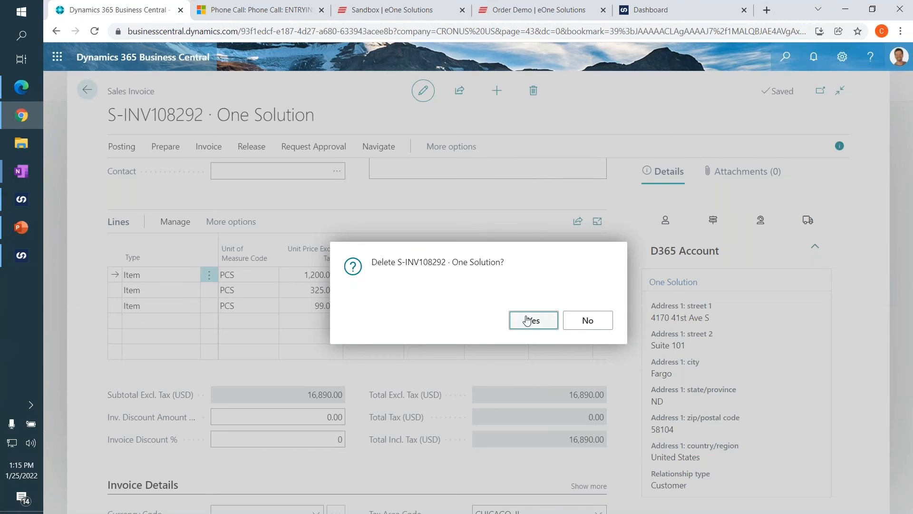
key("Return")
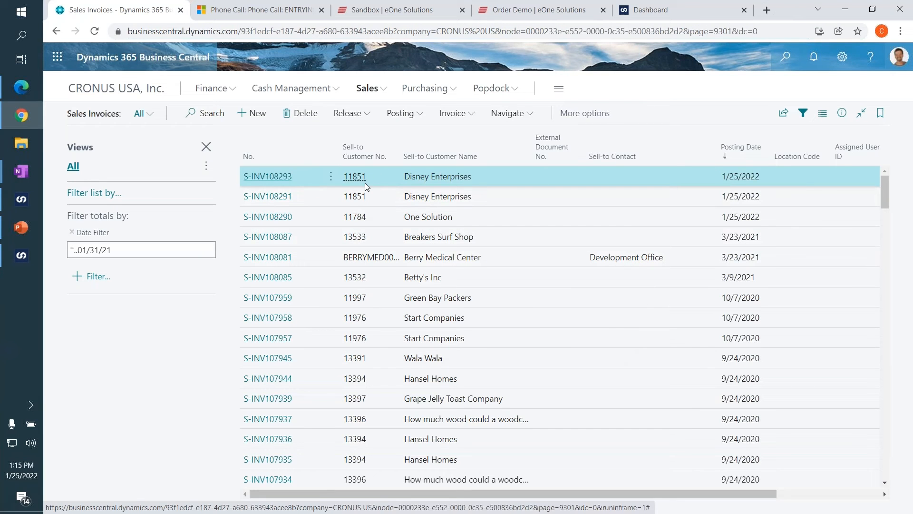
left_click(332, 176)
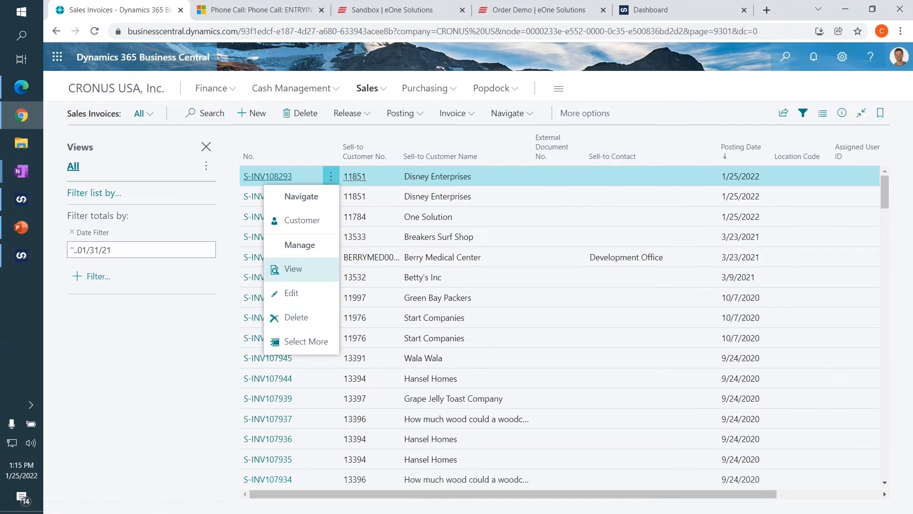
left_click(296, 318)
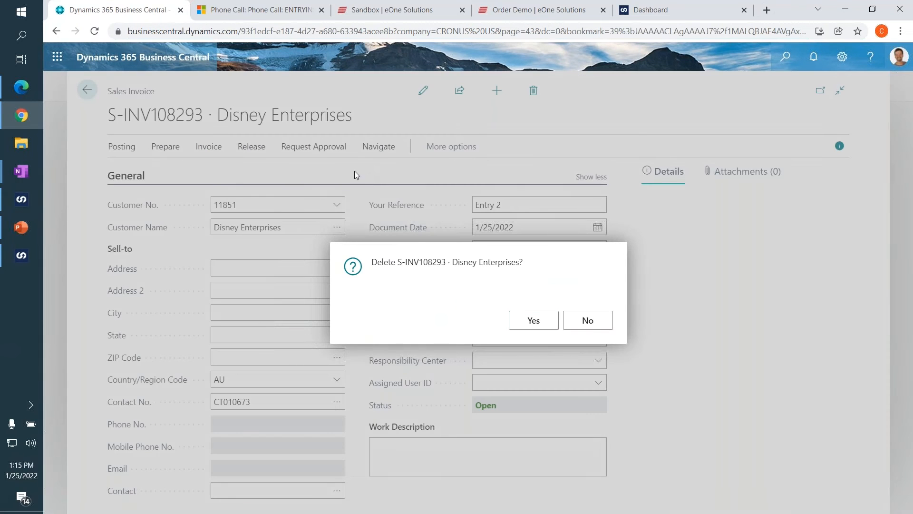
left_click(532, 320)
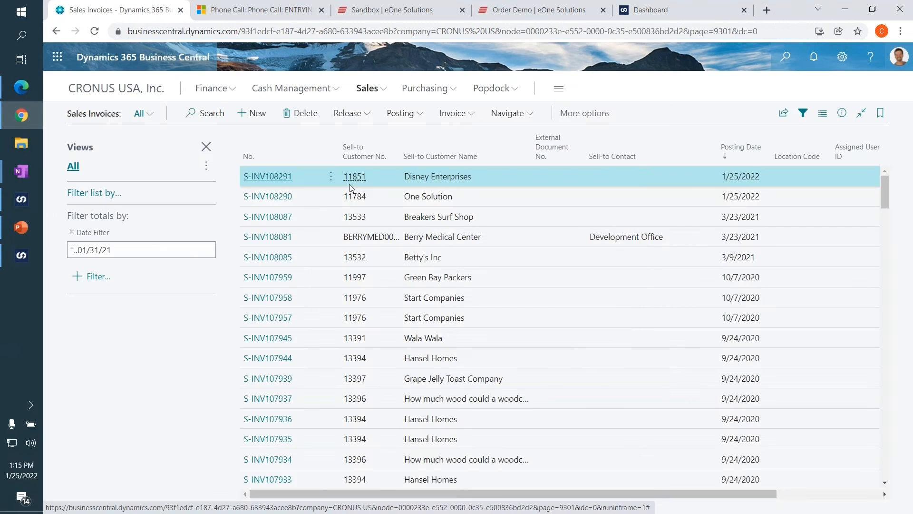
Delete the remaining Disney Enterprises and One Solution invoices with posting date 1/25/2022.
left_click(331, 176)
left_click(307, 320)
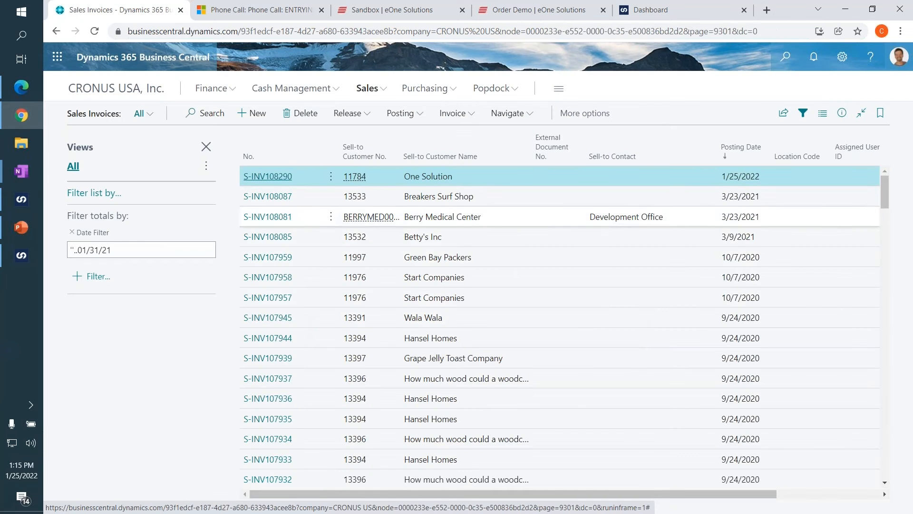
left_click(331, 216)
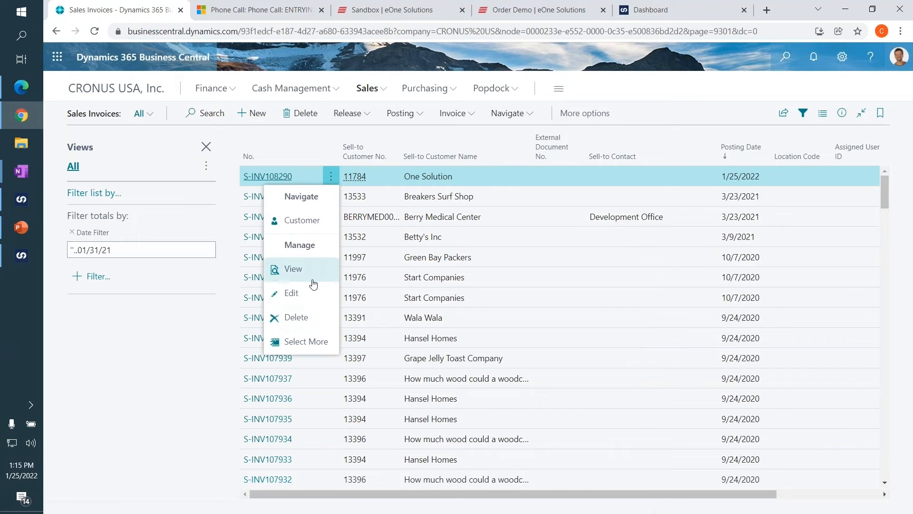
left_click(305, 317)
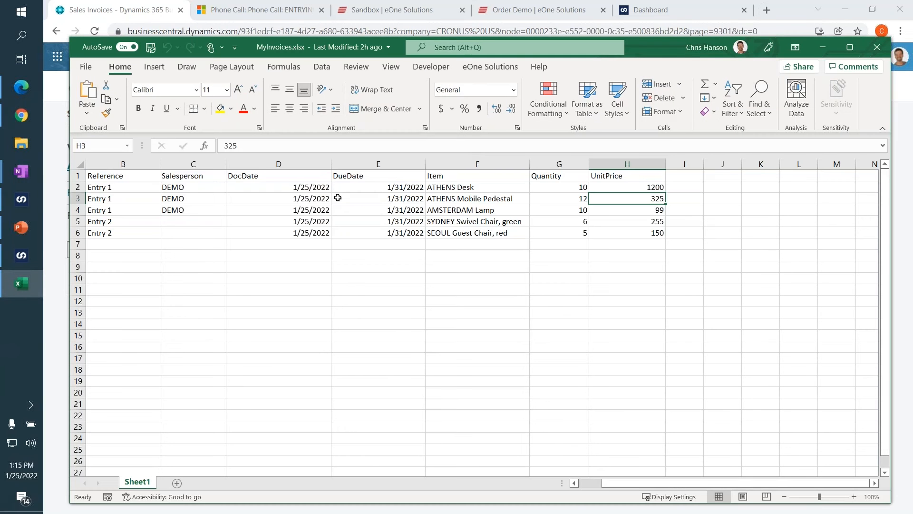
Switch to the MyInvoices.xlsx workbook in Excel and add the column headers Location and DiscountPercent after UnitPrice.
left_click(317, 202)
left_click(690, 178)
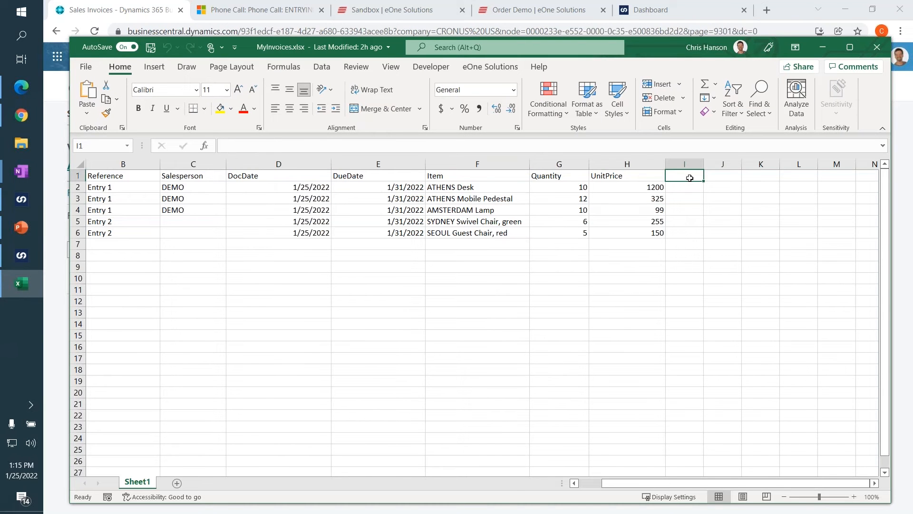
type("Location")
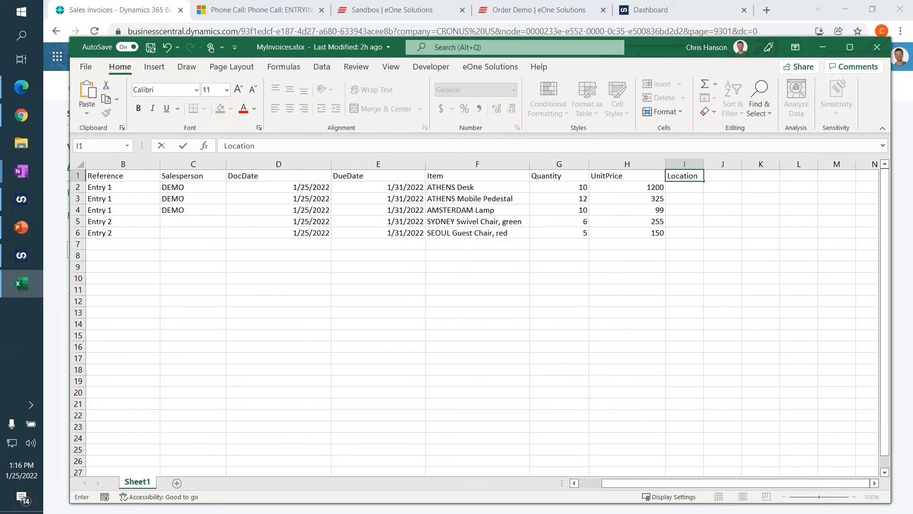
key("Tab")
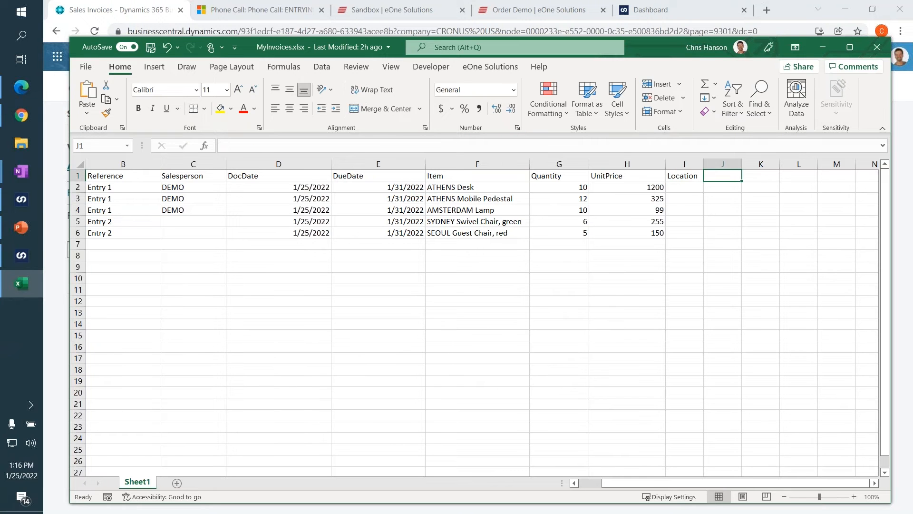
type("DiscountPercen")
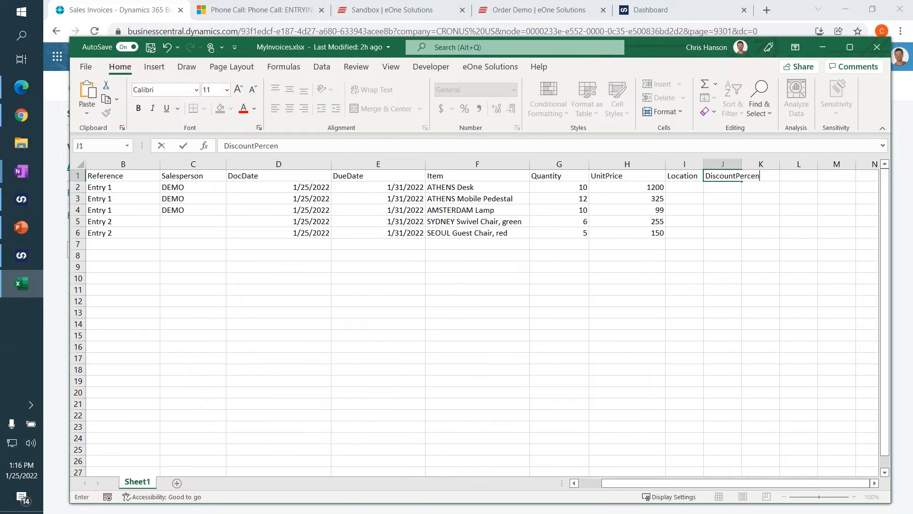
type("t")
key("Tab")
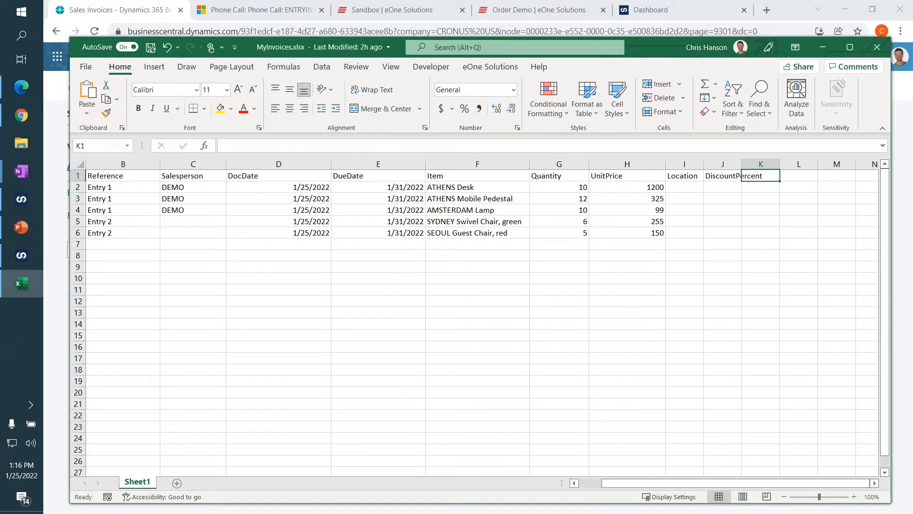
Insert a column before DocDate and give it the header ExternalNumber.
right_click(256, 164)
left_click(285, 265)
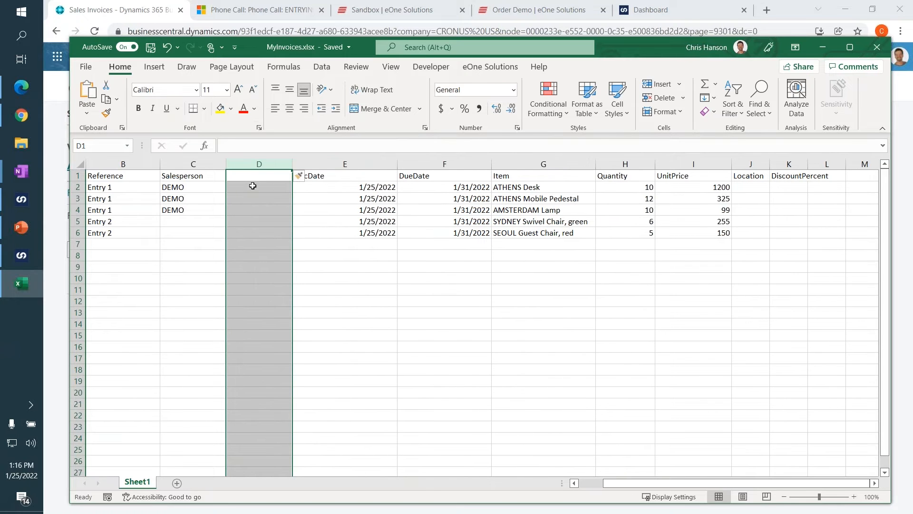
type("External")
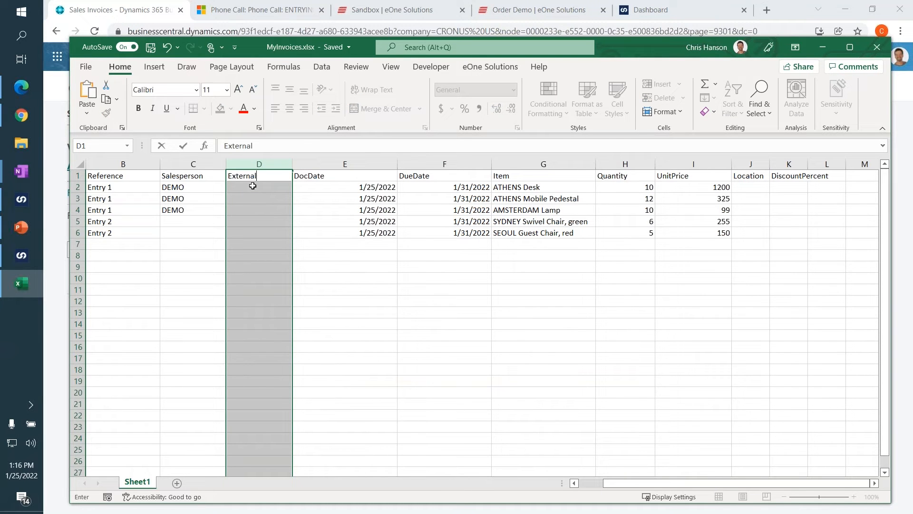
type("D")
key("BackSpace")
type("Number")
key("Return")
key("Down")
key("Down")
Enter FromEXCEL001 as the ExternalNumber of the first row and copy it to the other Entry 1 rows and the first Entry 2 row.
double_click(253, 186)
type("EXCEL001")
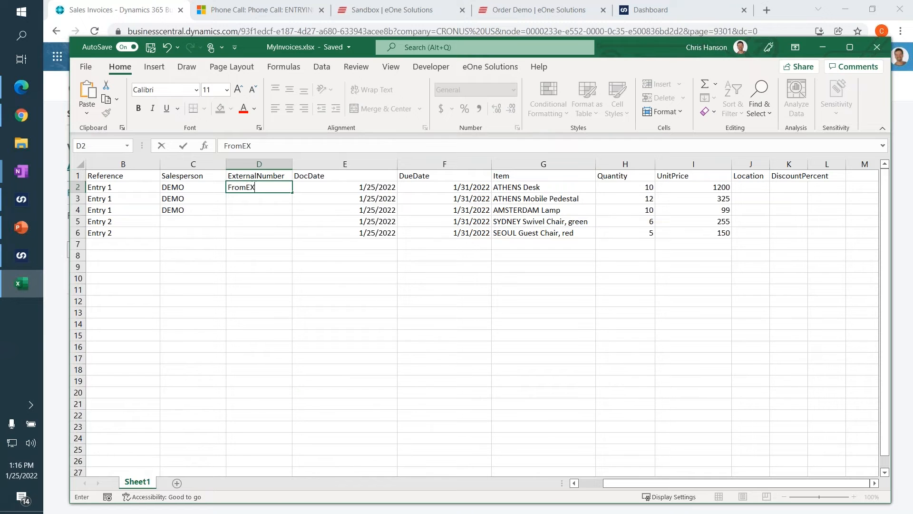
key("Return")
key("Up")
key("ctrl+c")
key("Down")
key("ctrl+v")
key("Down")
key("ctrl+v")
key("Down")
key("ctrl+v")
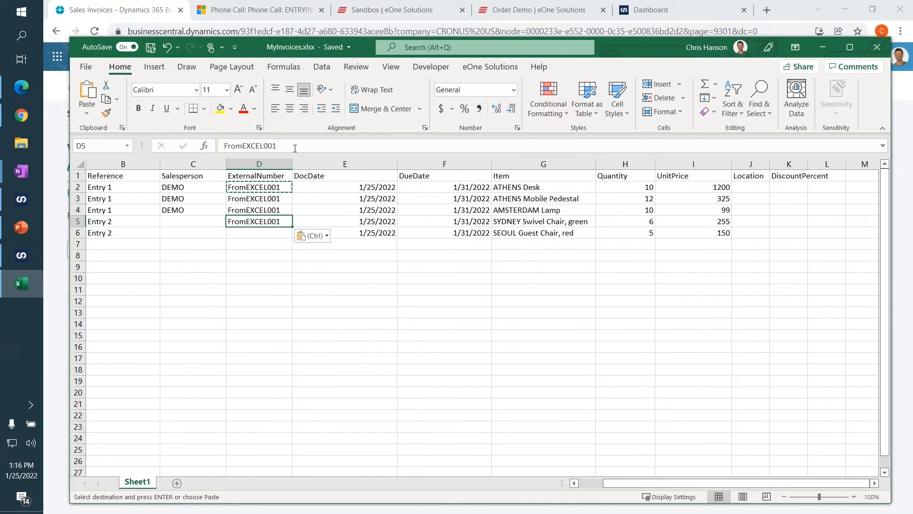
Change the ExternalNumber of the first Entry 2 row to FromEXCEL002 and copy it to the second Entry 2 row.
left_click(295, 148)
key("BackSpace")
type("2")
key("Return")
key("Up")
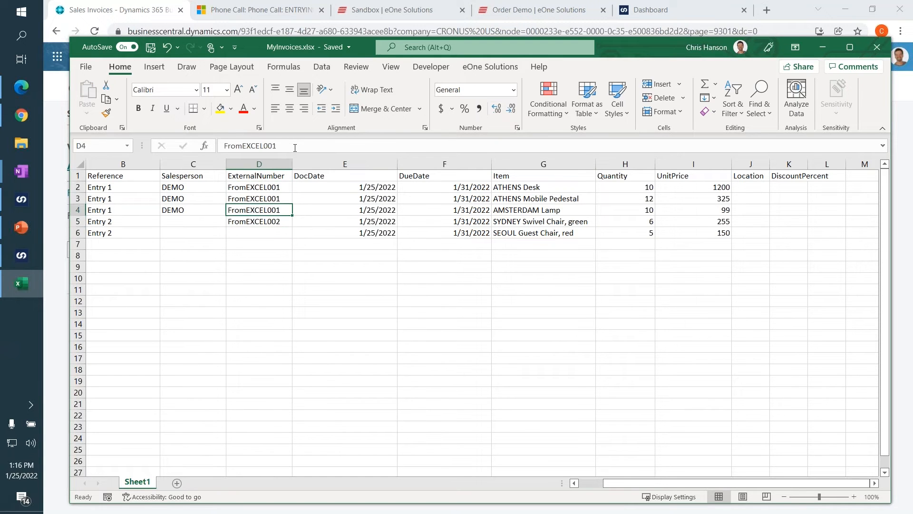
key("ctrl+c")
key("Down")
key("ctrl+v")
Enter the locations BLUE, SILVER and GREEEN for the three Entry 1 rows.
key("Right")
key("Right")
key("Right")
key("Right")
key("Right")
key("Right")
key("Right")
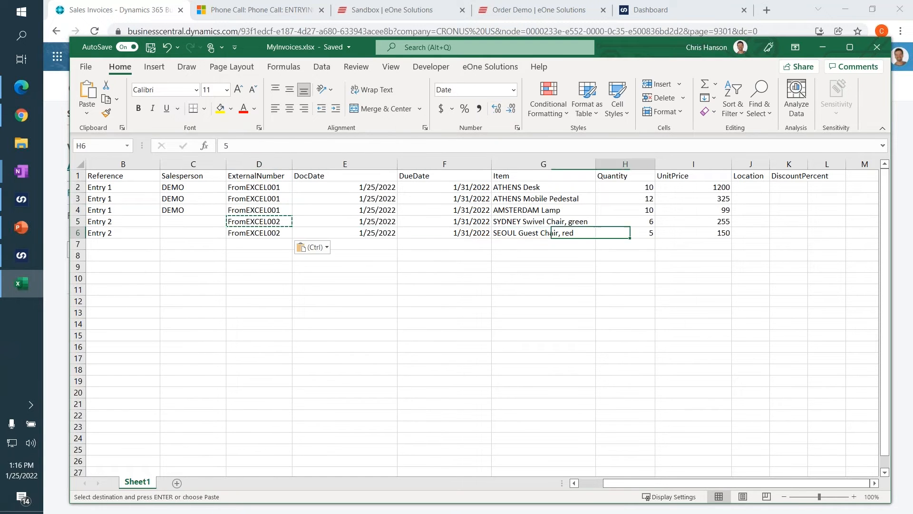
key("Up")
key("Up")
key("Up")
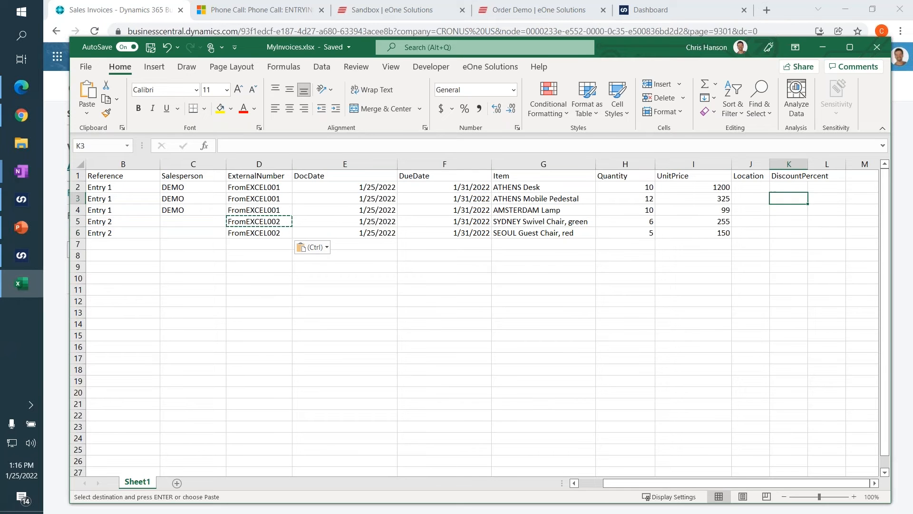
key("Left")
key("Right")
key("Left")
key("Right")
key("Left")
key("Up")
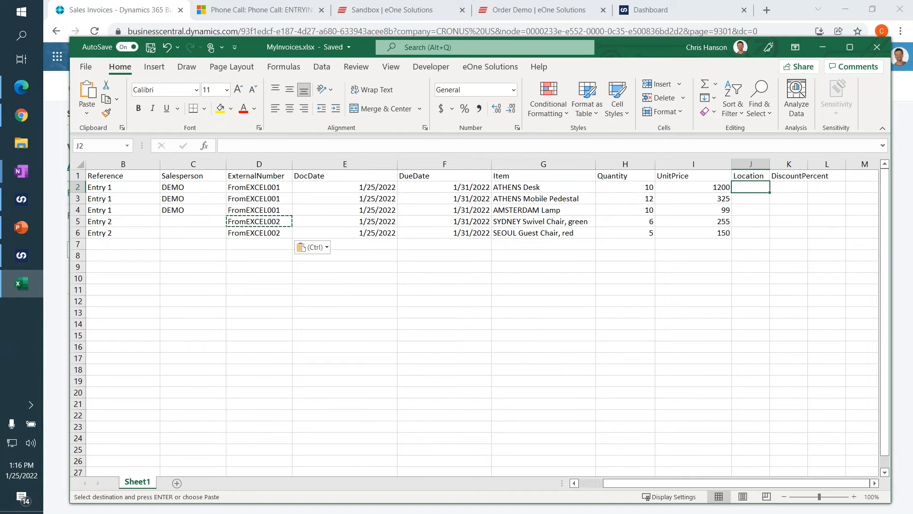
type("BLUE")
key("Return")
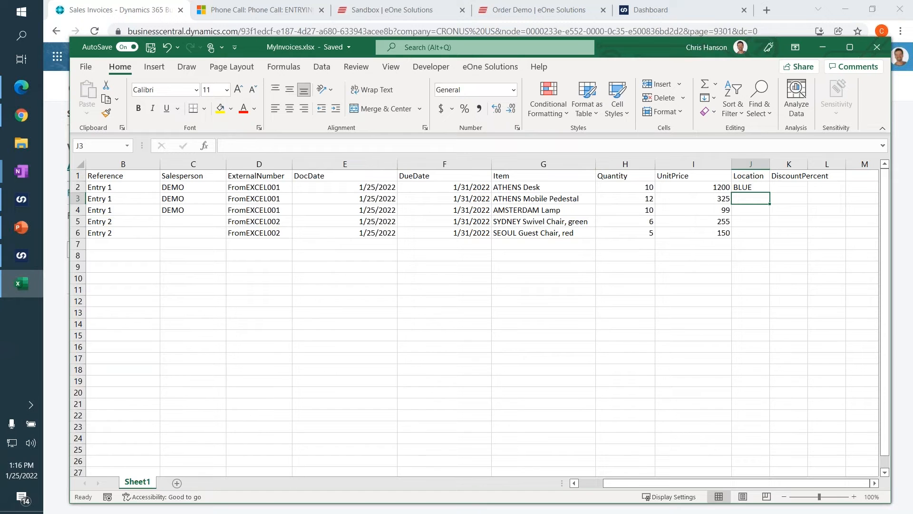
type("SILVER")
key("Return")
type("GREEE")
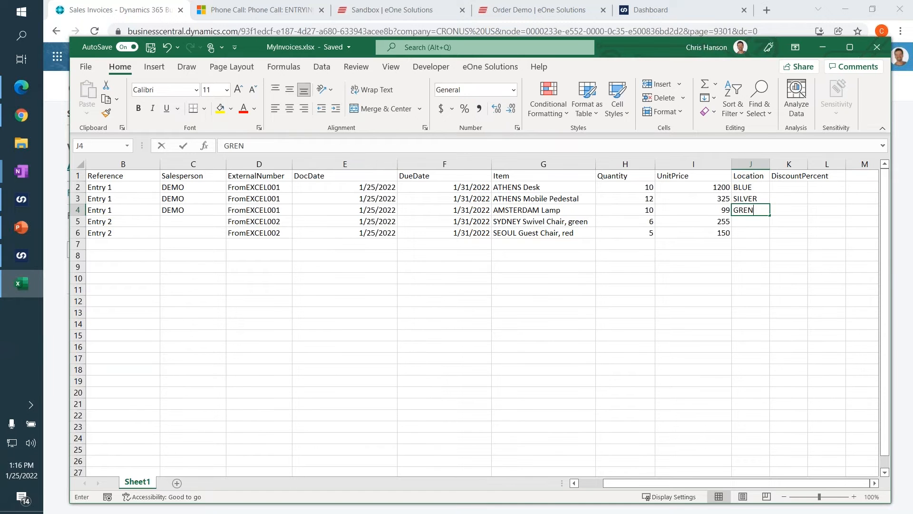
type("N")
key("BackSpace")
type("EEN")
key("Tab")
Enter DiscountPercent values 15, 10 and 12 for the Entry 1 rows and 0 for both Entry 2 rows.
key("Up")
key("Up")
type("15")
key("Return")
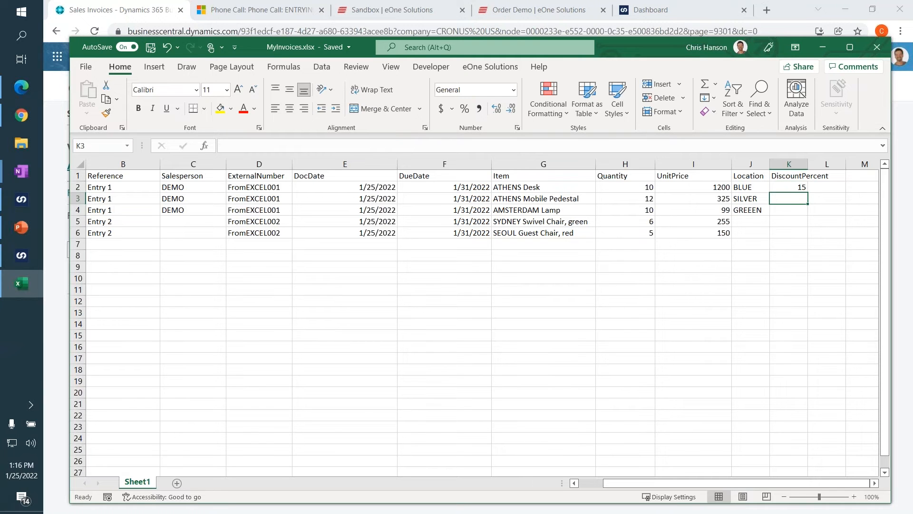
type("10")
key("Return")
type("12")
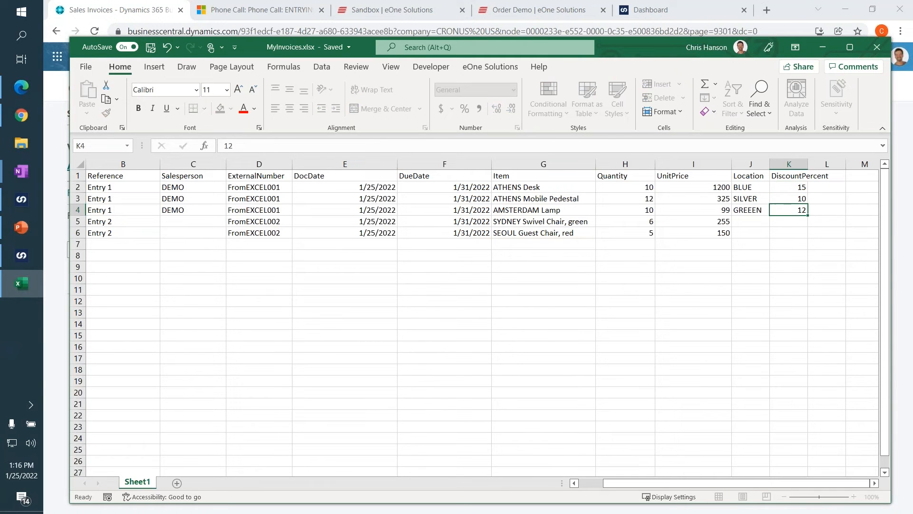
key("Return")
type("0")
key("Return")
type("0")
key("Up")
key("Left")
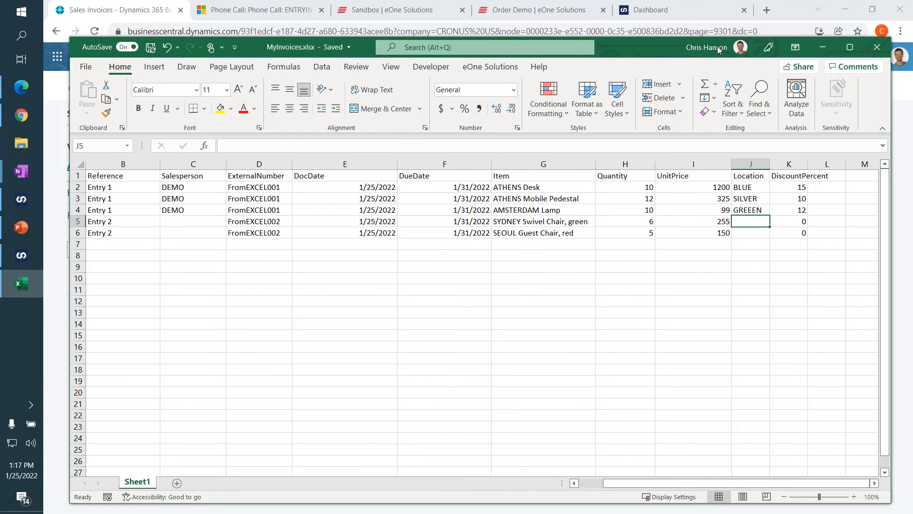
Close the workbook and switch to SmartConnect to show its list of data sources.
left_click(877, 47)
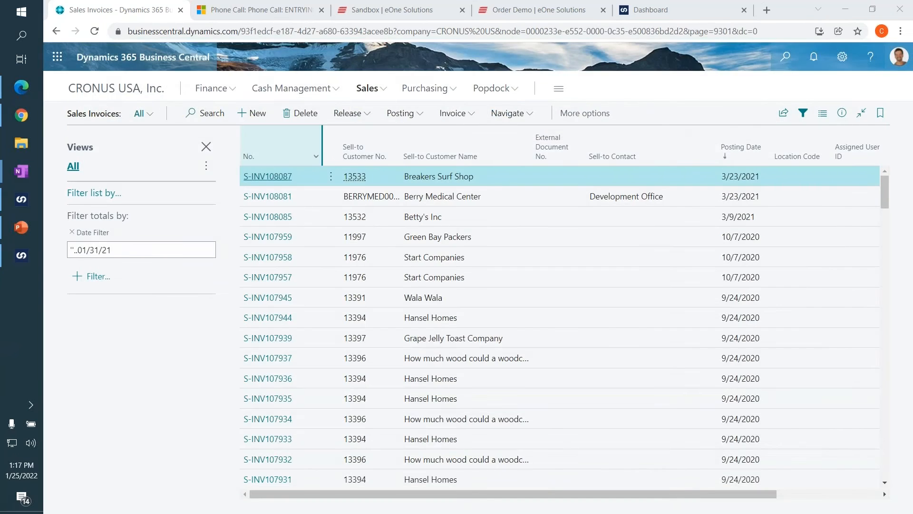
left_click(21, 200)
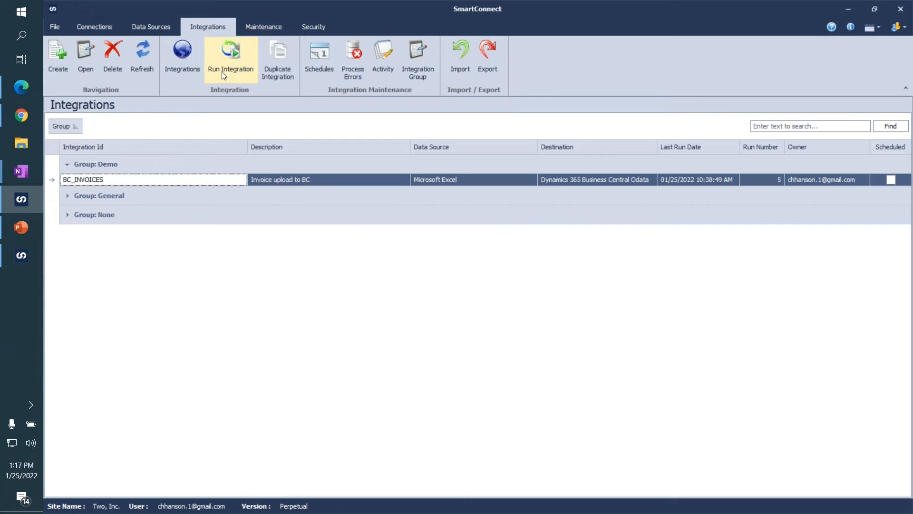
left_click(88, 57)
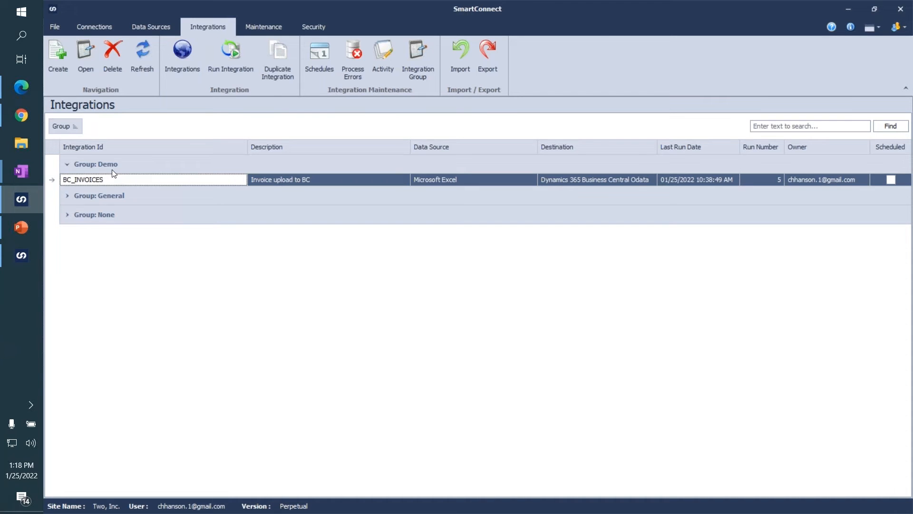
left_click(150, 30)
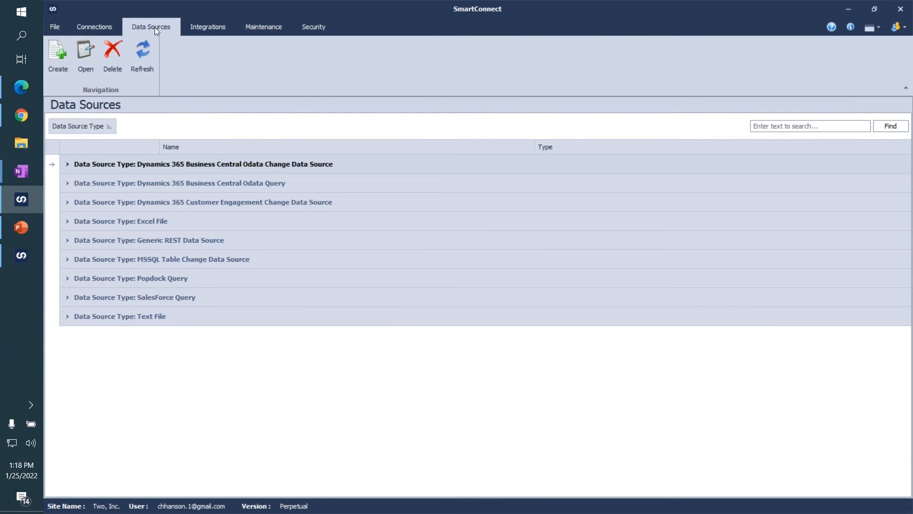
Preview the Invoices from Excel data source, checking the external number, location and discount columns, and save the data source.
left_click(66, 222)
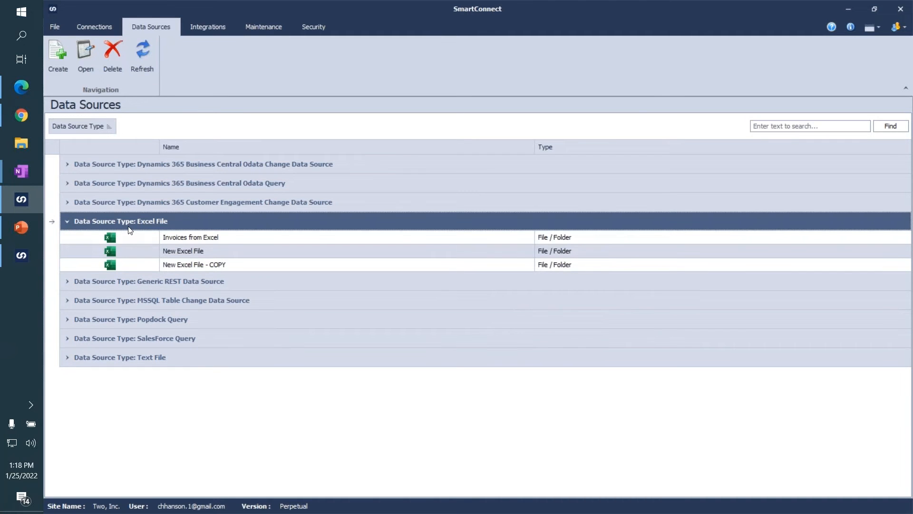
left_click(172, 238)
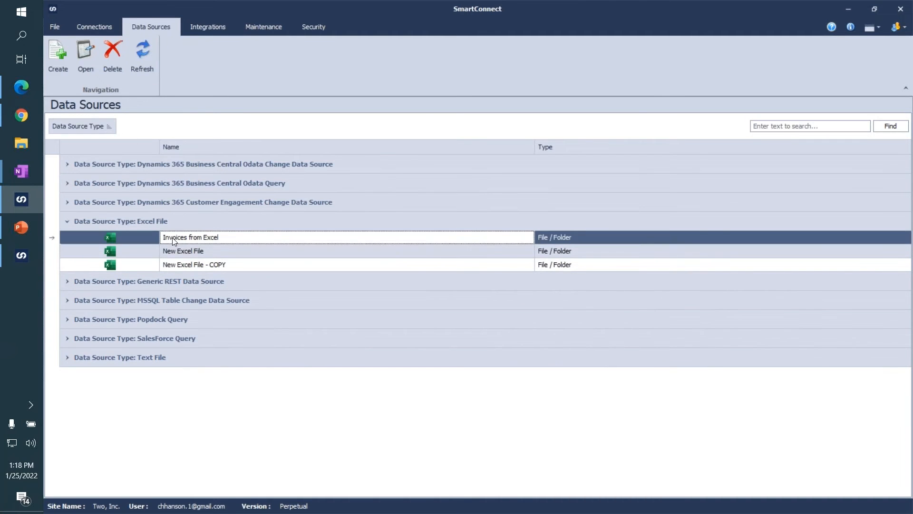
double_click(257, 240)
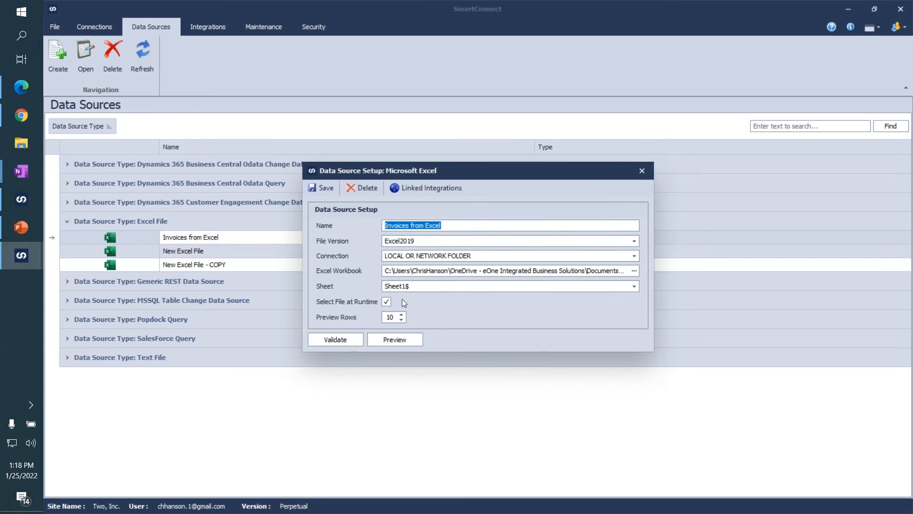
left_click(394, 339)
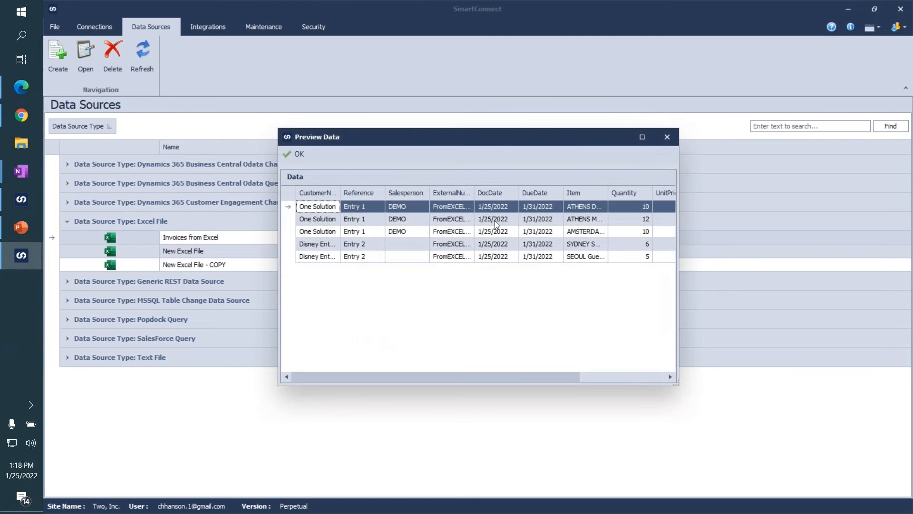
left_click_drag(474, 194, 517, 196)
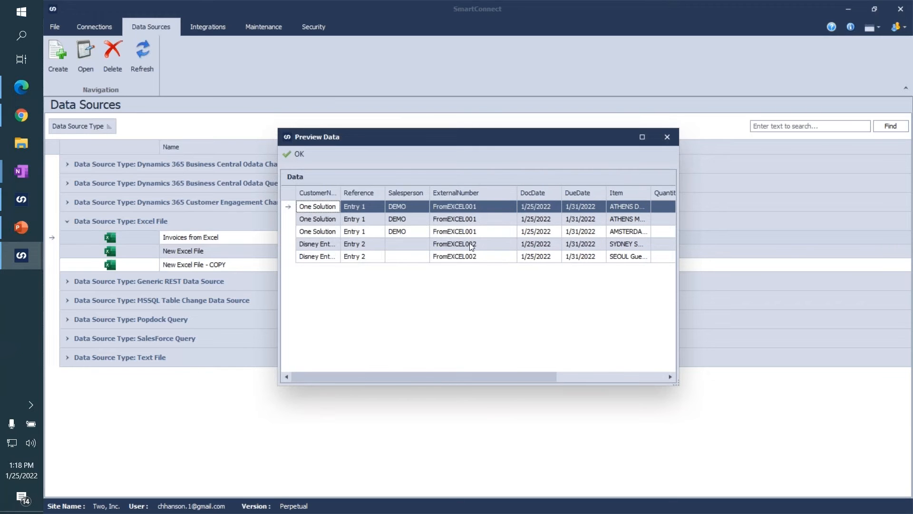
left_click_drag(470, 376, 579, 376)
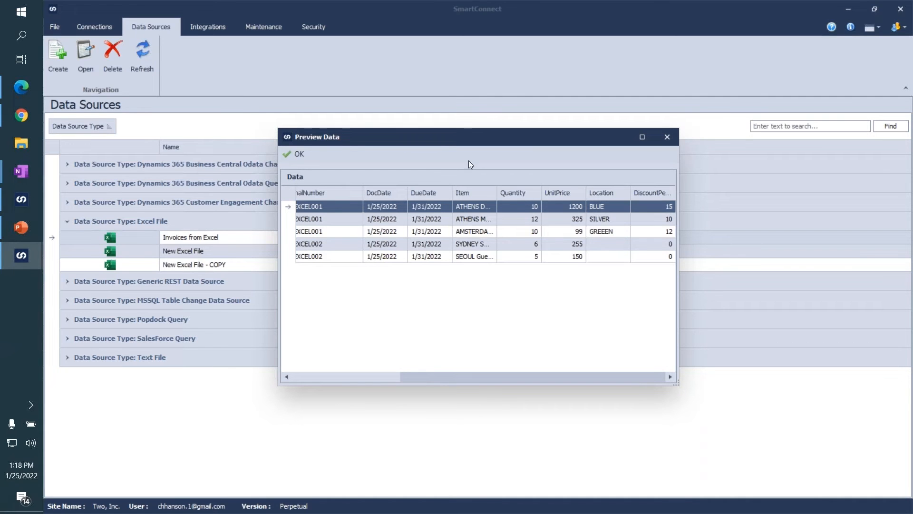
left_click(297, 155)
left_click(322, 190)
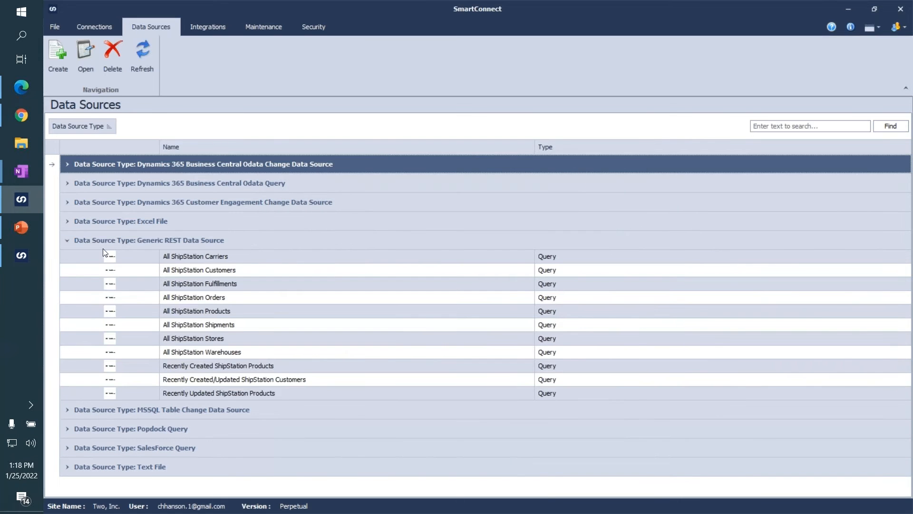
Collapse the Generic REST data sources and open the BC_INVOICES integration for editing.
left_click(69, 241)
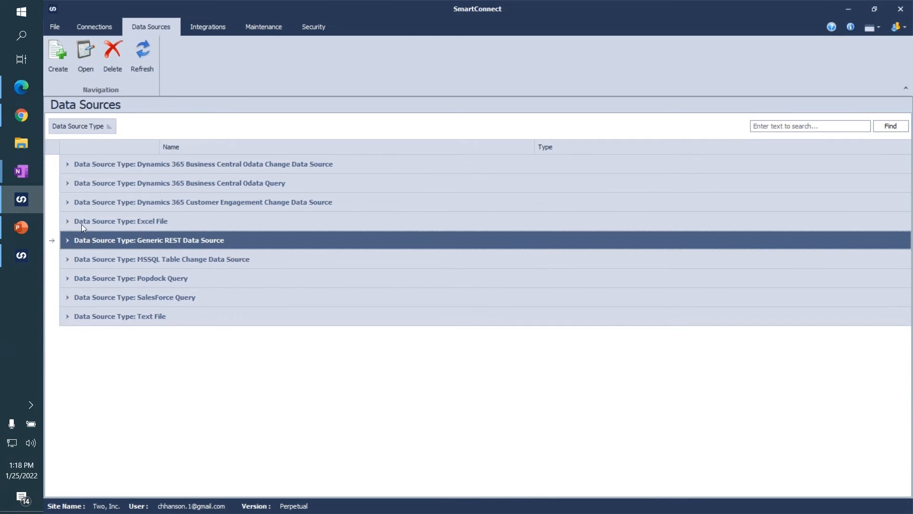
left_click(148, 228)
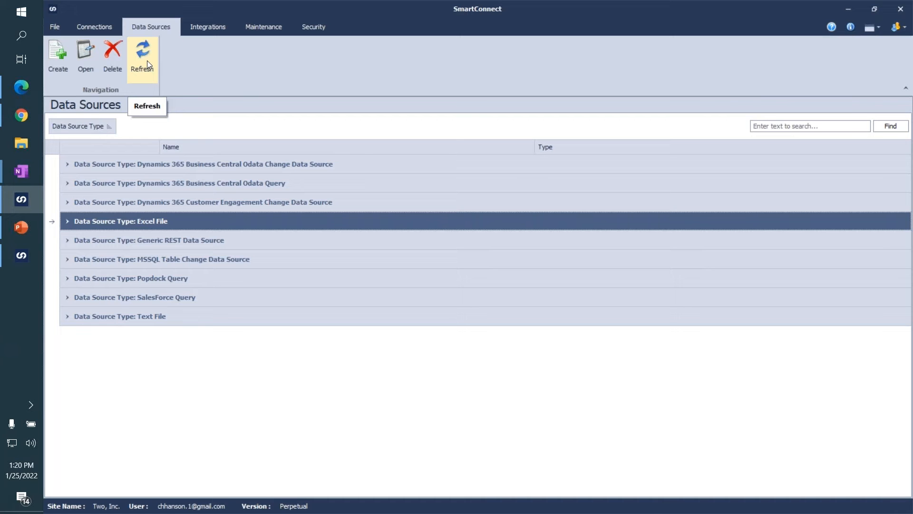
left_click(207, 27)
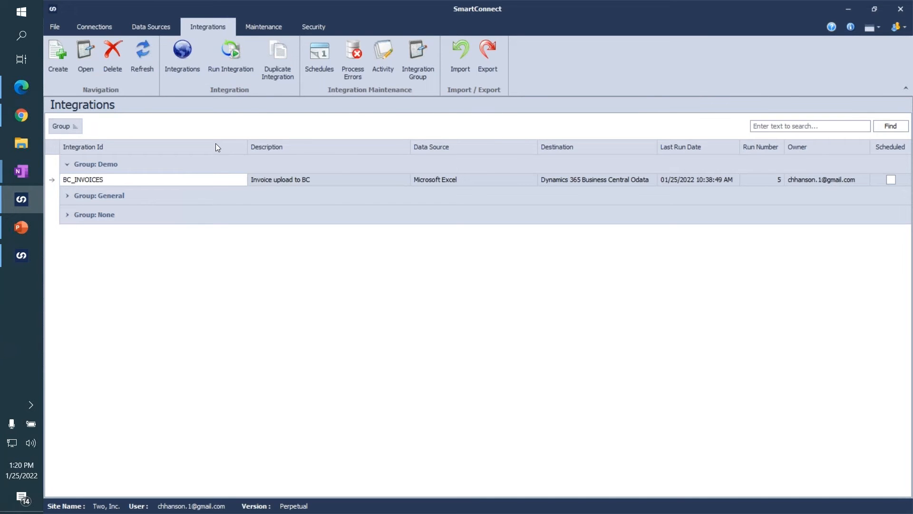
left_click(204, 180)
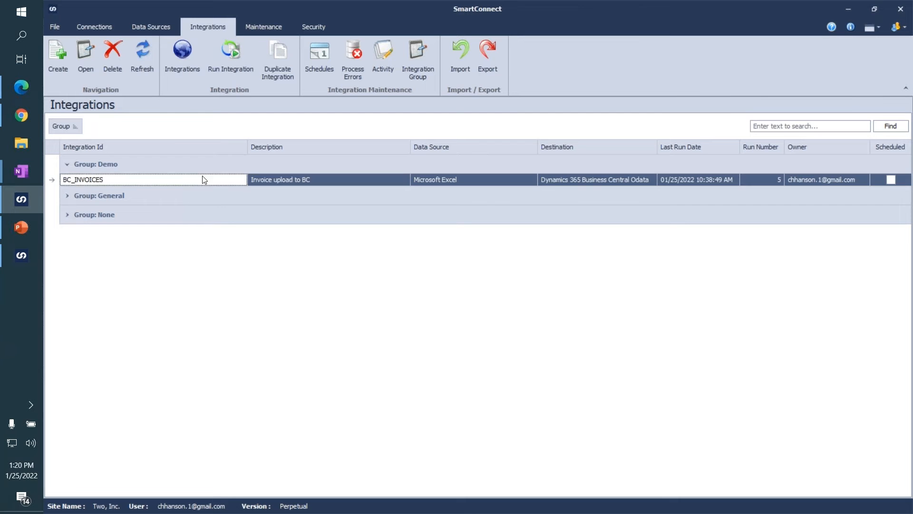
left_click(82, 58)
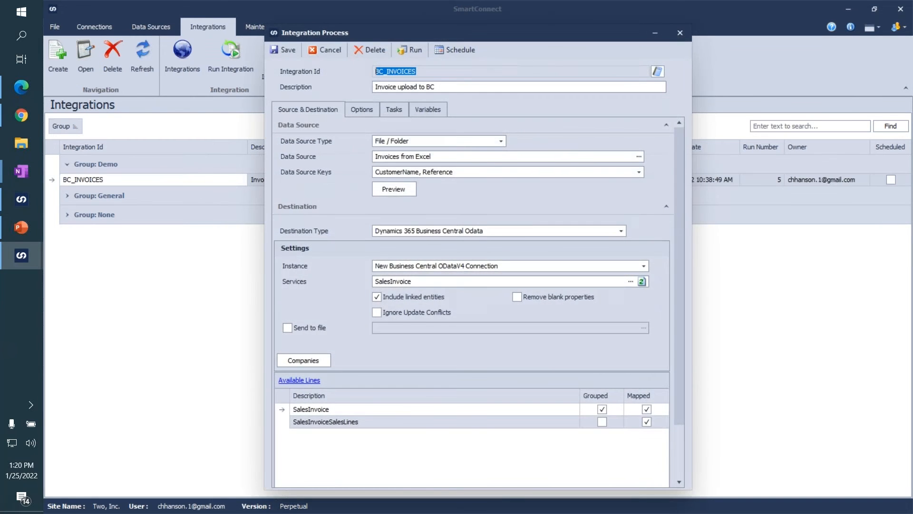
Preview the source data of the BC_INVOICES integration, widening the ExternalNumber column to read its full values.
left_click(665, 207)
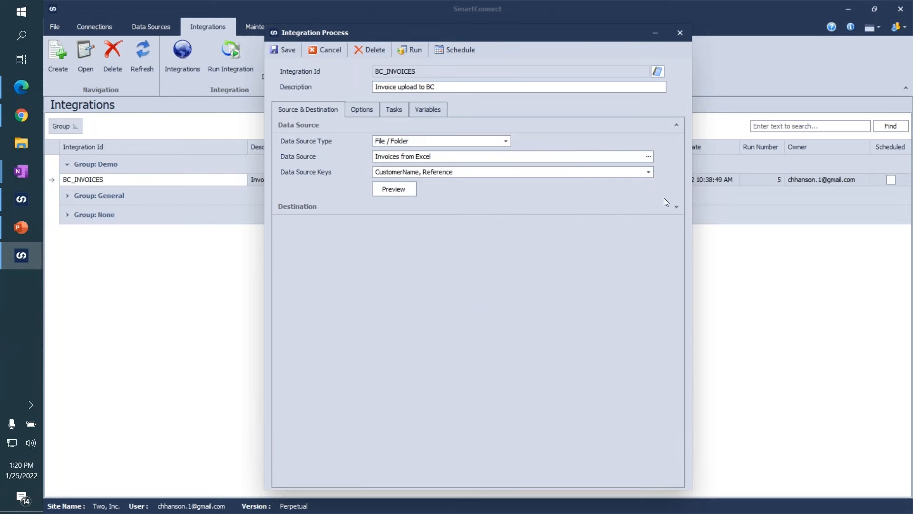
left_click(676, 126)
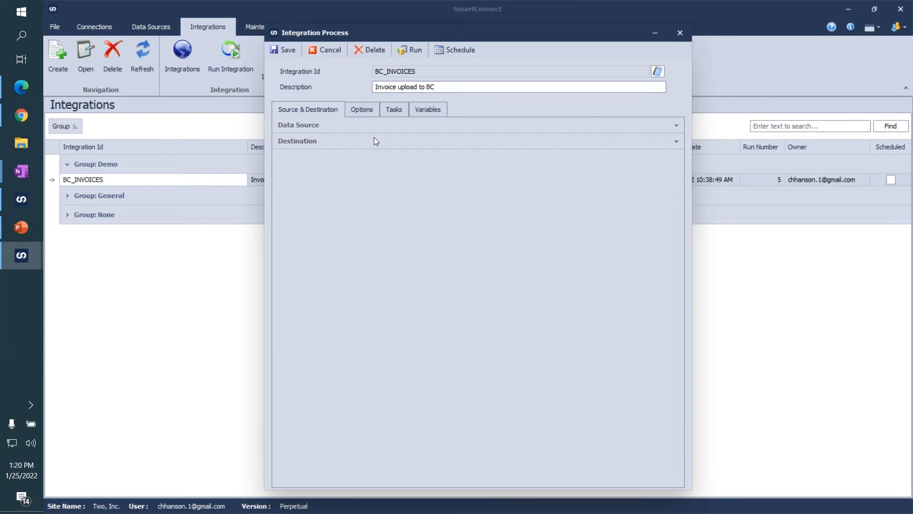
left_click(675, 126)
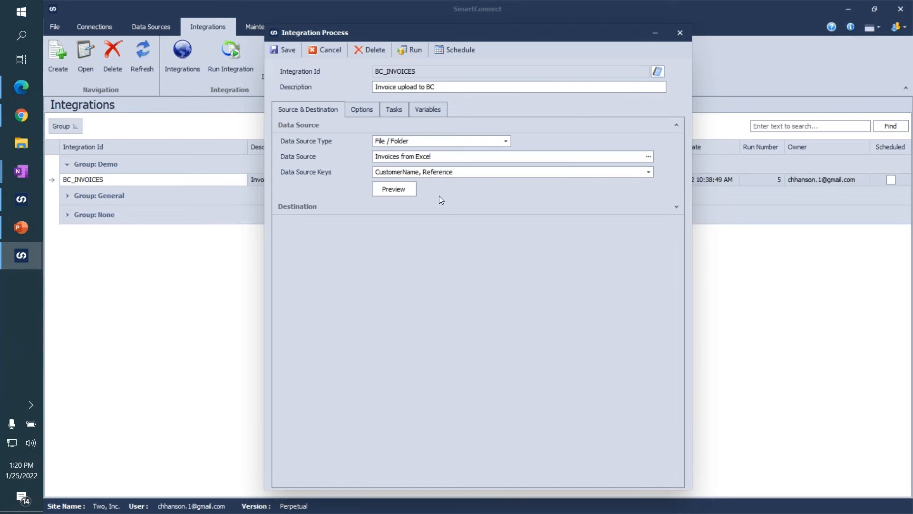
left_click(404, 188)
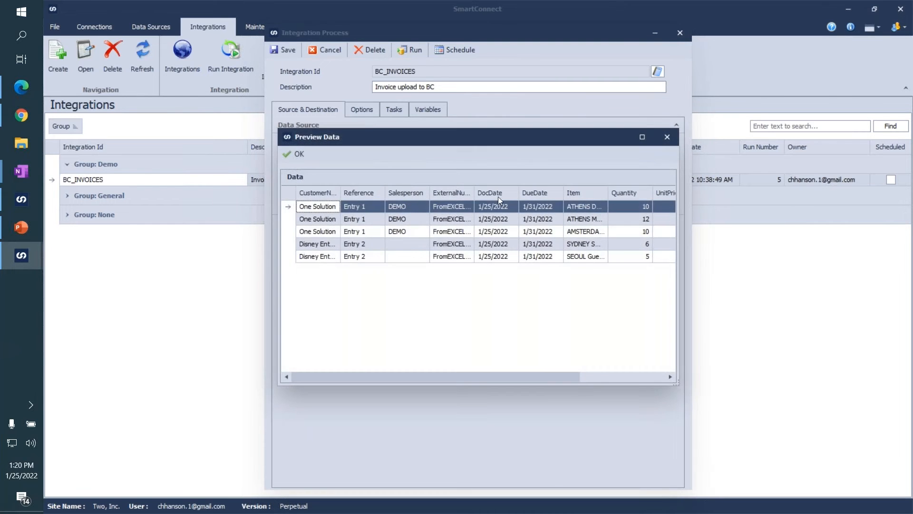
double_click(471, 189)
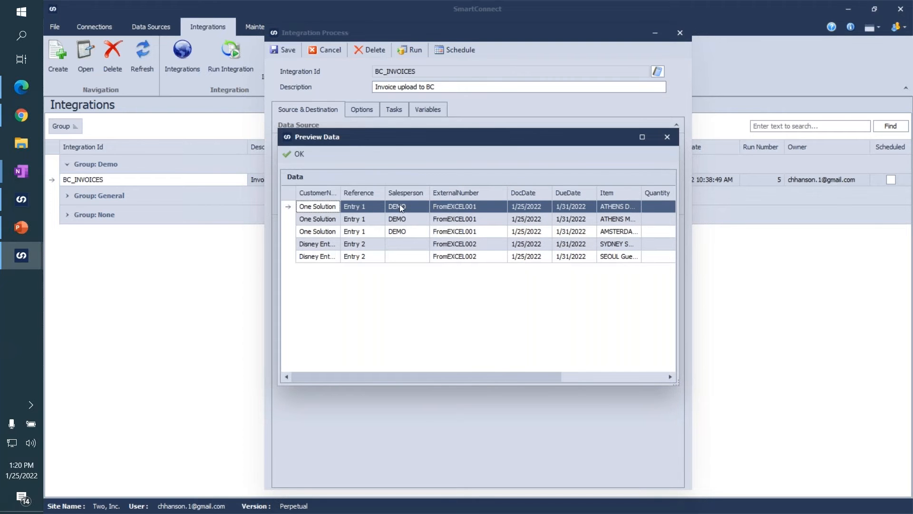
left_click(296, 155)
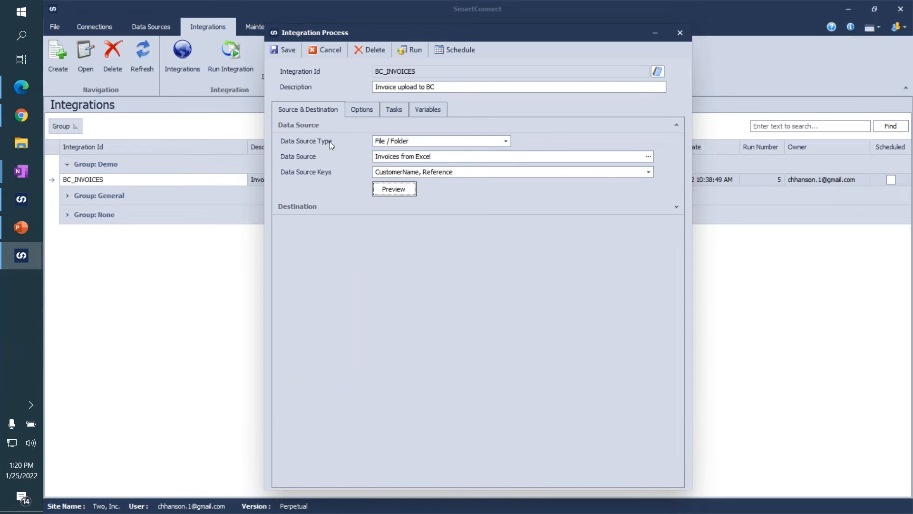
Collapse the integration's data source section, expand its destination settings and view the available destination types.
left_click(676, 125)
left_click(673, 141)
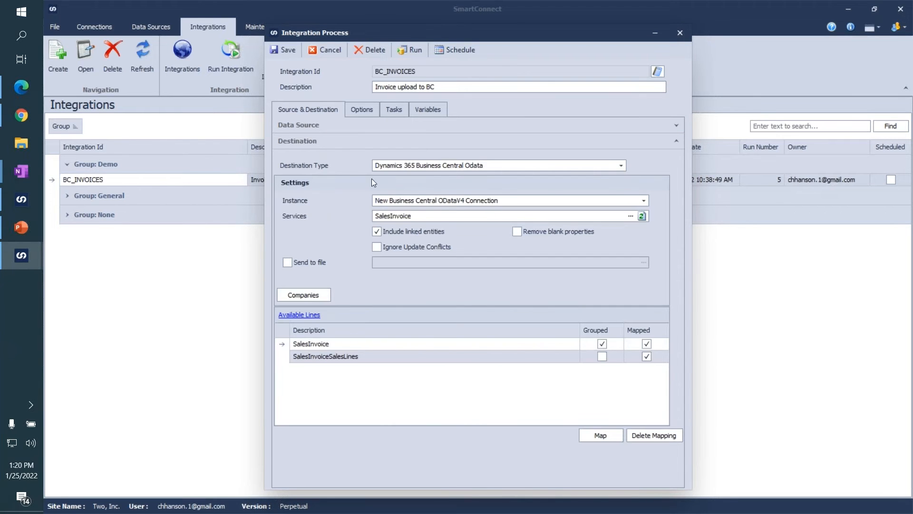
left_click(407, 164)
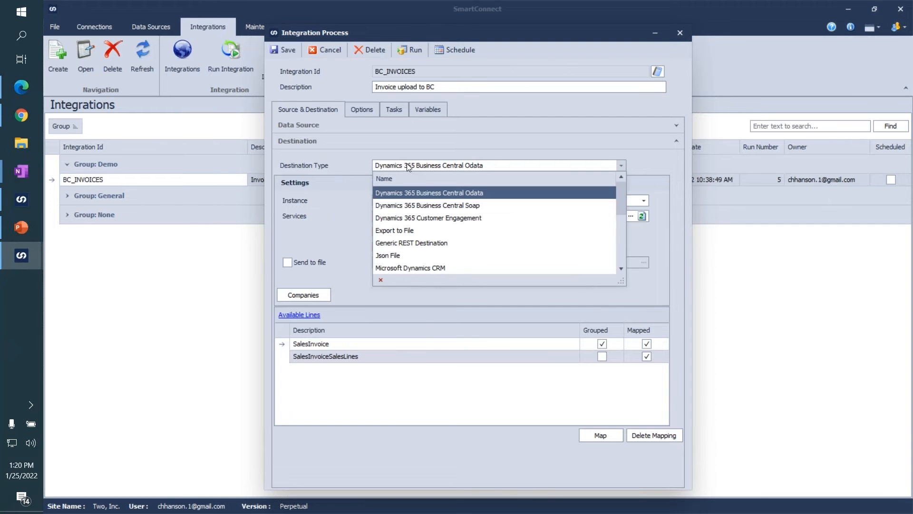
left_click(355, 164)
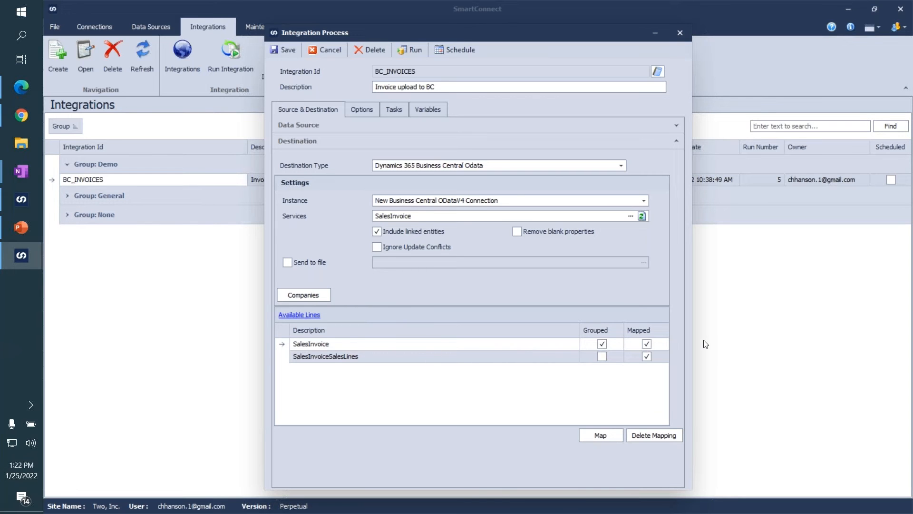
Review the setup of the New Business Central ODataV4 Connection and close it without saving.
key("alt+Tab")
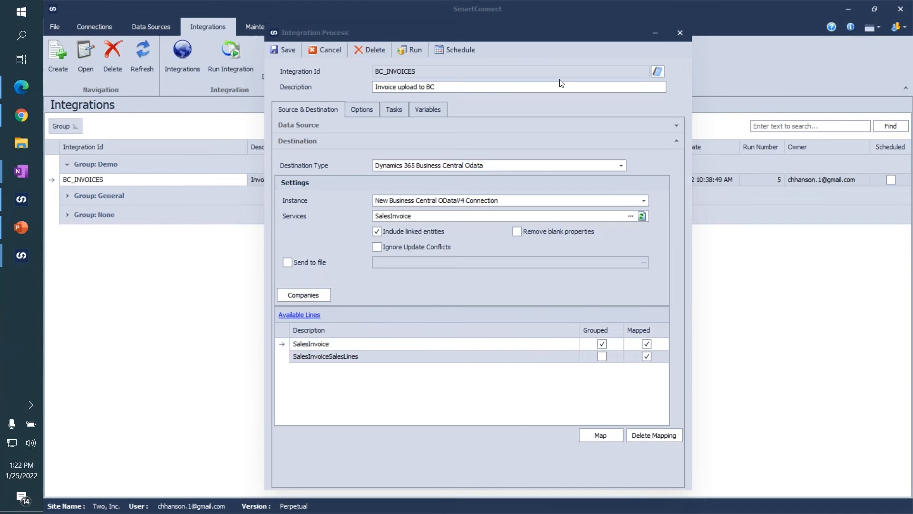
left_click(93, 28)
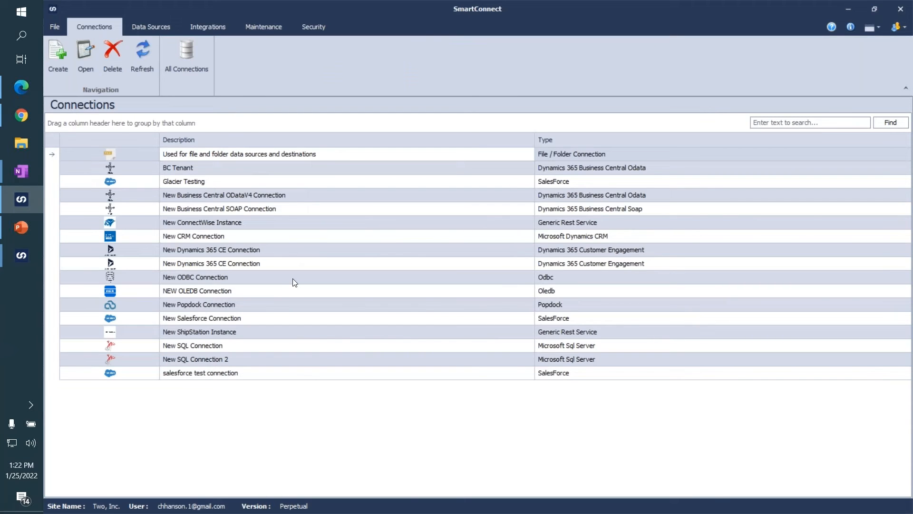
left_click(226, 199)
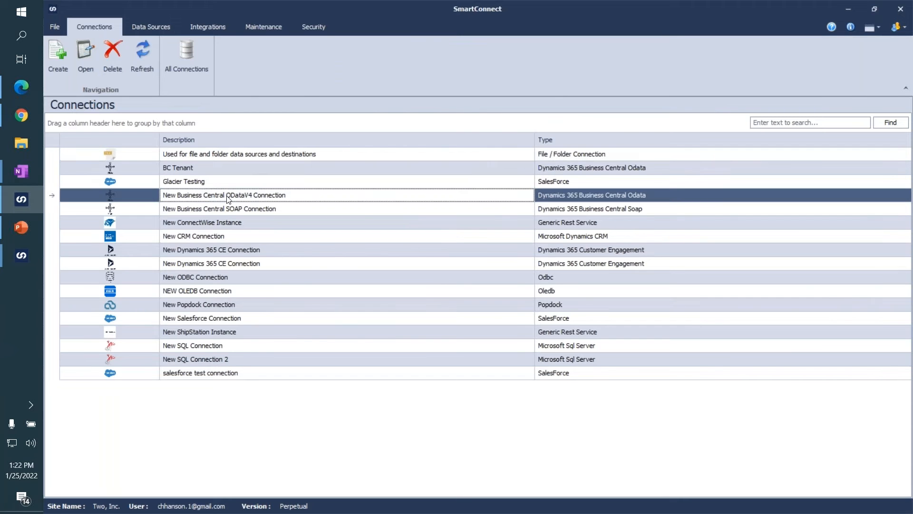
double_click(457, 202)
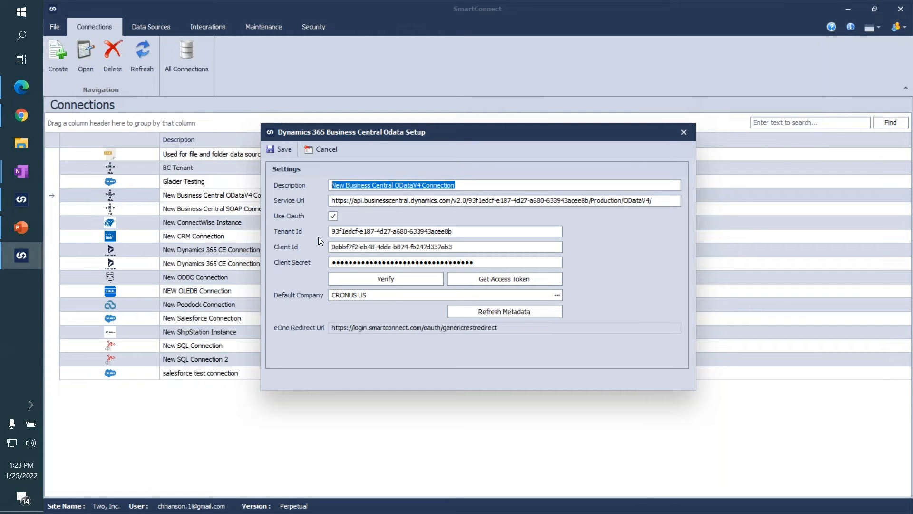
left_click_drag(335, 140, 446, 143)
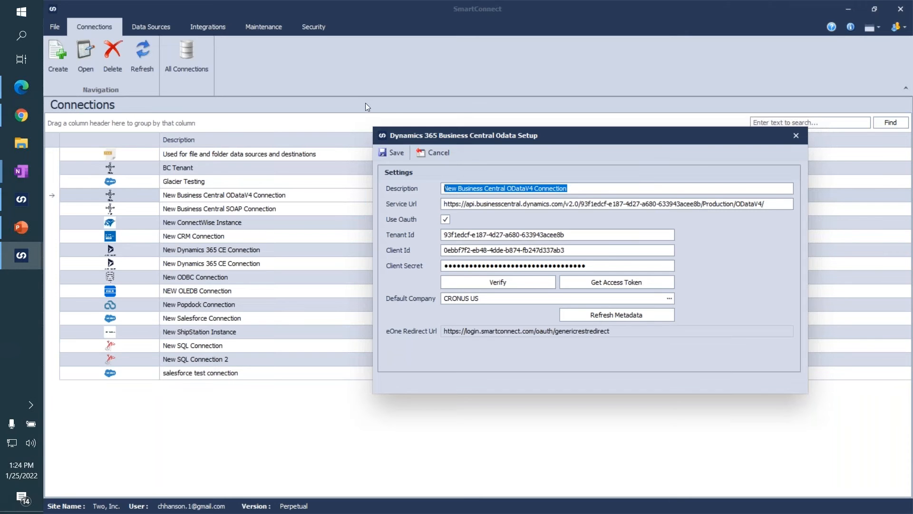
left_click(419, 152)
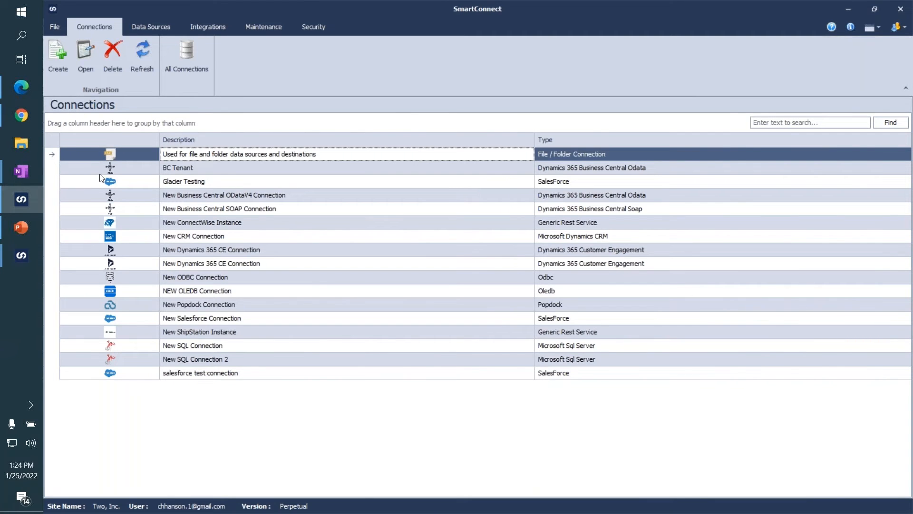
Return to the BC_INVOICES integration window and examine its SalesInvoice and SalesInvoiceSalesLines lines.
left_click(21, 255)
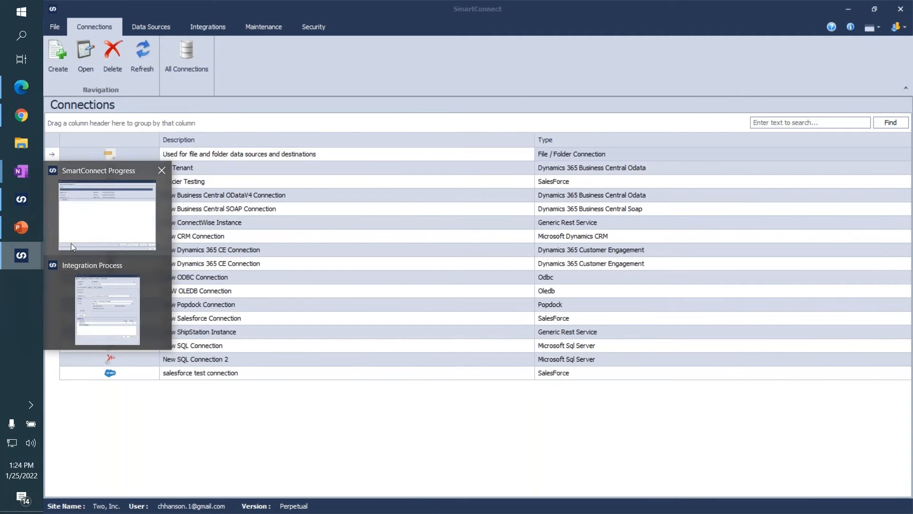
left_click(101, 289)
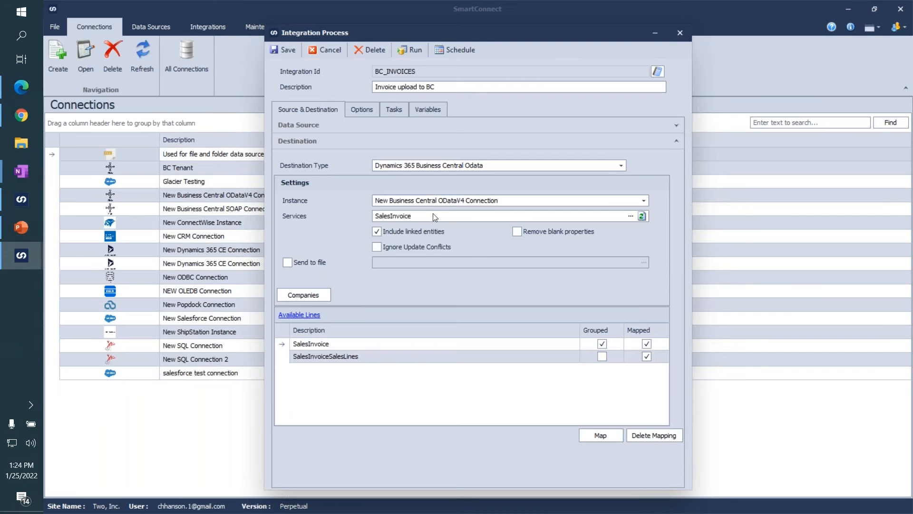
left_click(345, 347)
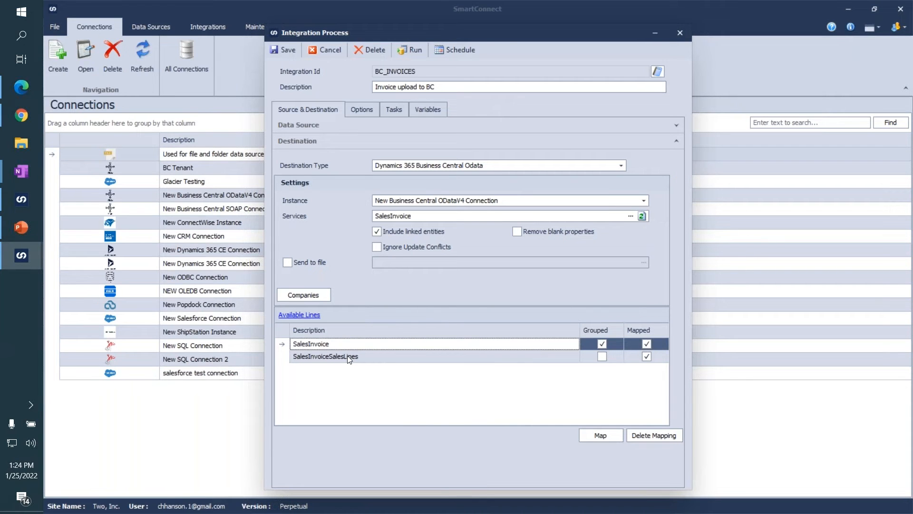
left_click(348, 356)
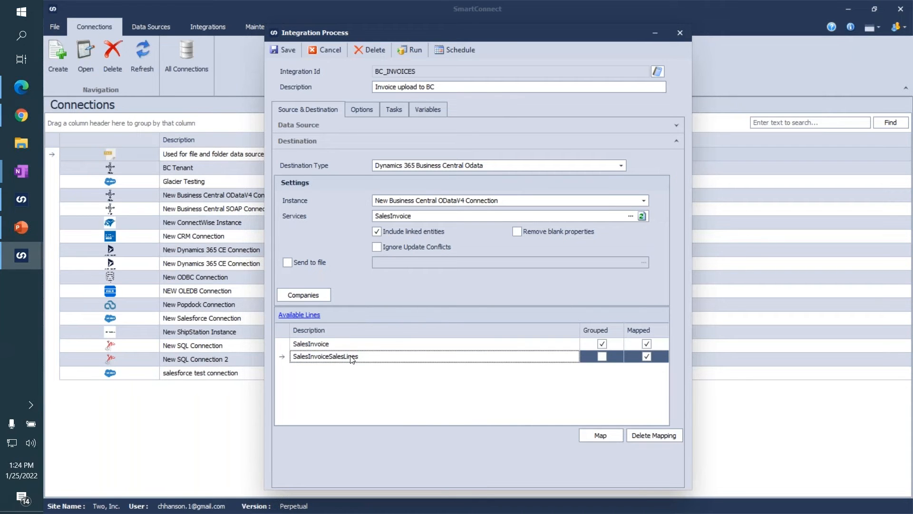
Open the SalesInvoice line's mapping and select the Document_Date destination column after widening the destination area.
left_click(379, 345)
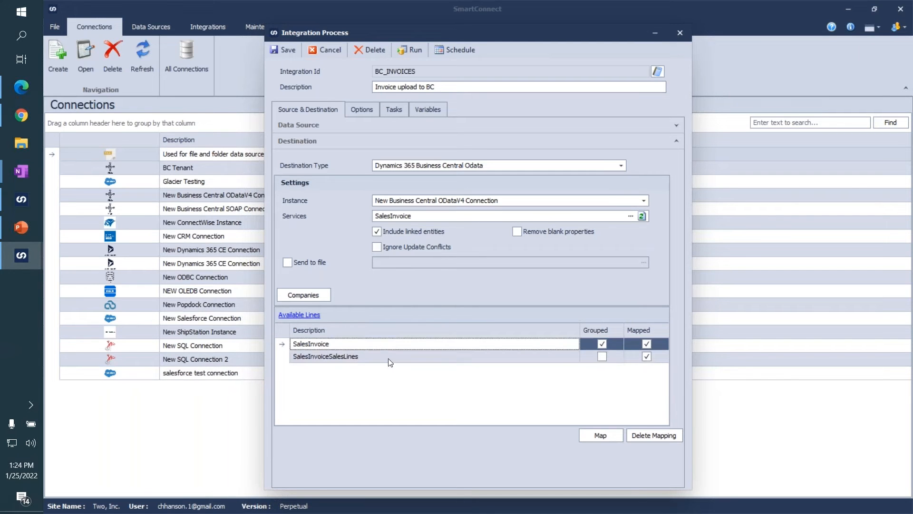
left_click(589, 434)
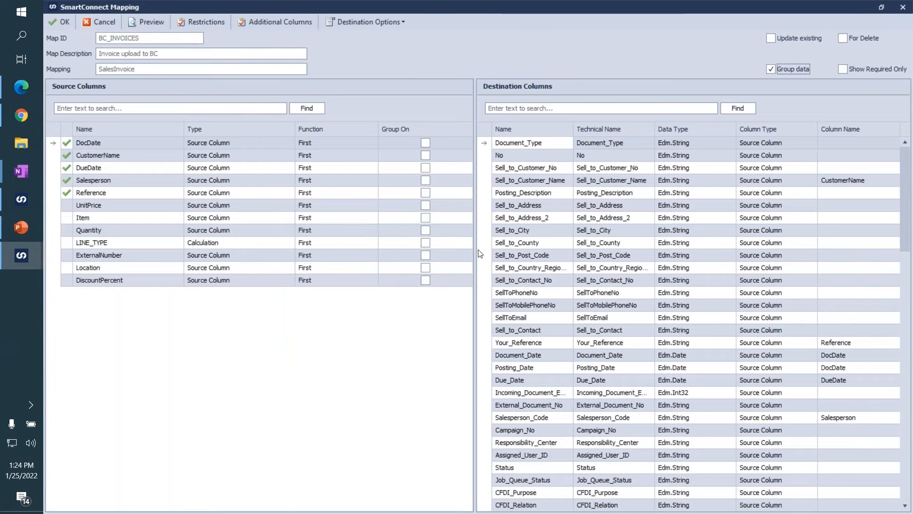
left_click_drag(475, 248, 424, 249)
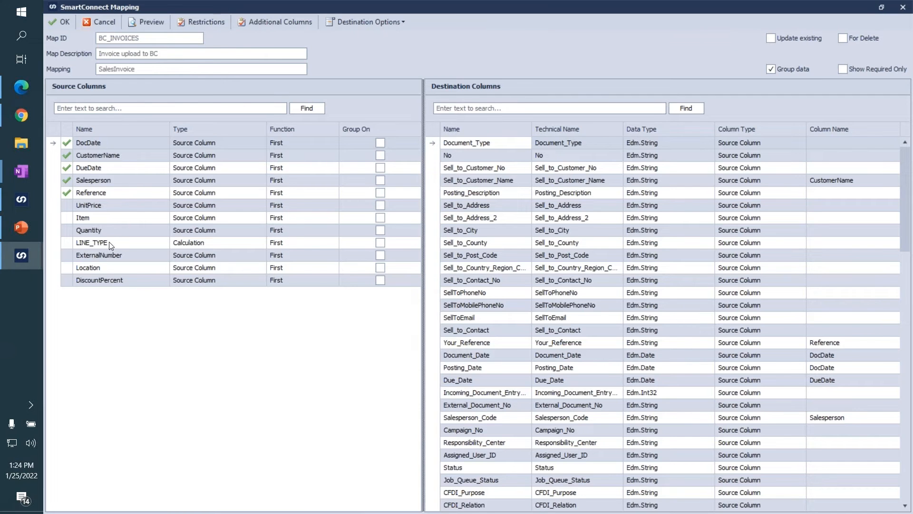
left_click(514, 356)
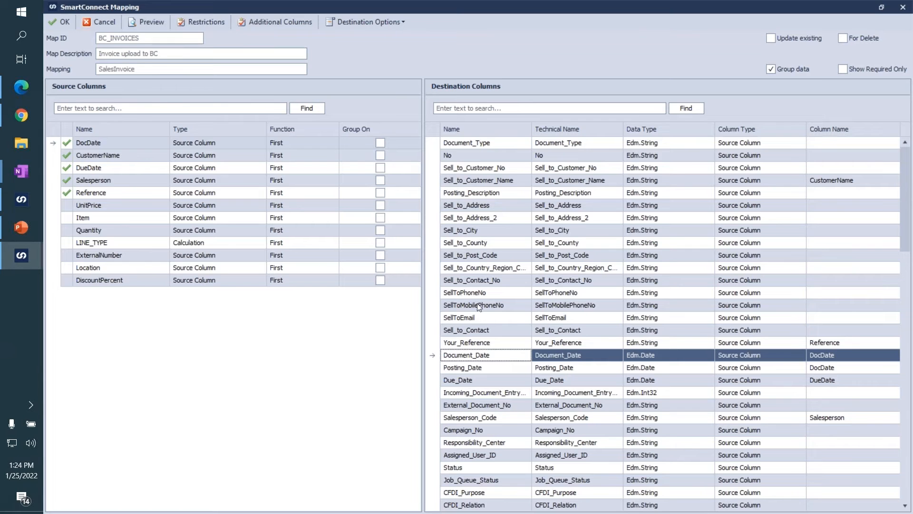
Review the SalesInvoice mapping's source columns and the mapped Your_Reference and Salesperson_Code destination columns.
left_click(124, 181)
left_click(148, 208)
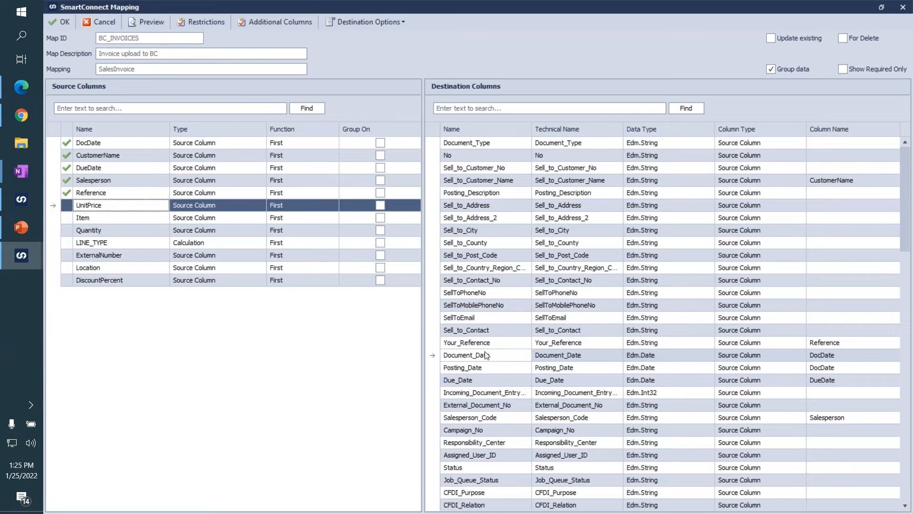
left_click(510, 347)
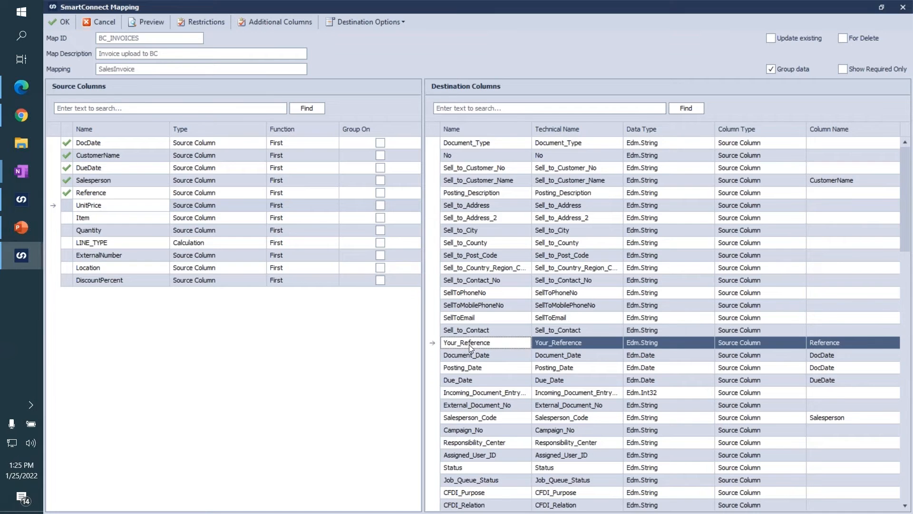
scroll(469, 345, "down", 1)
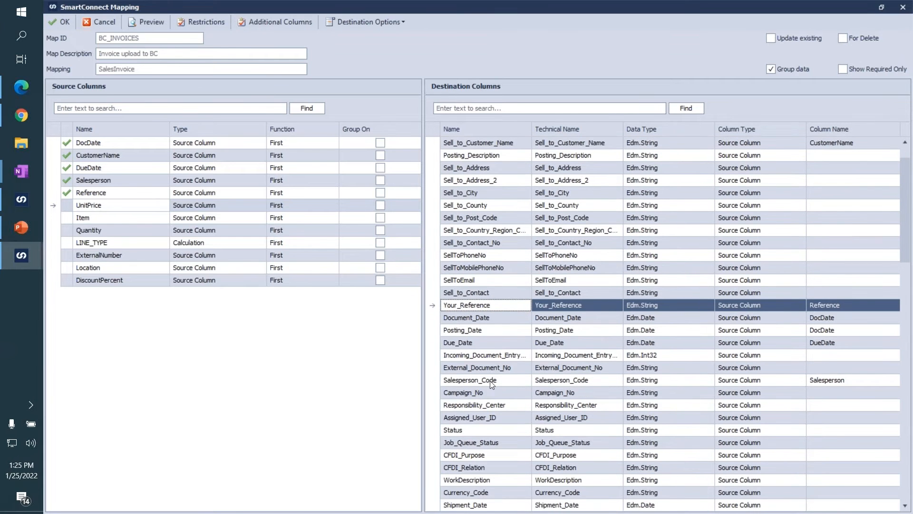
left_click(529, 380)
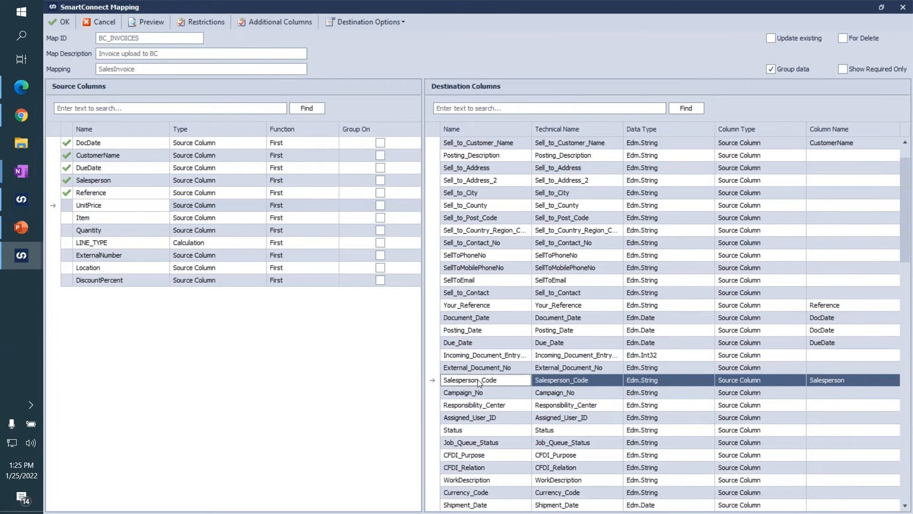
scroll(485, 385, "up", 1)
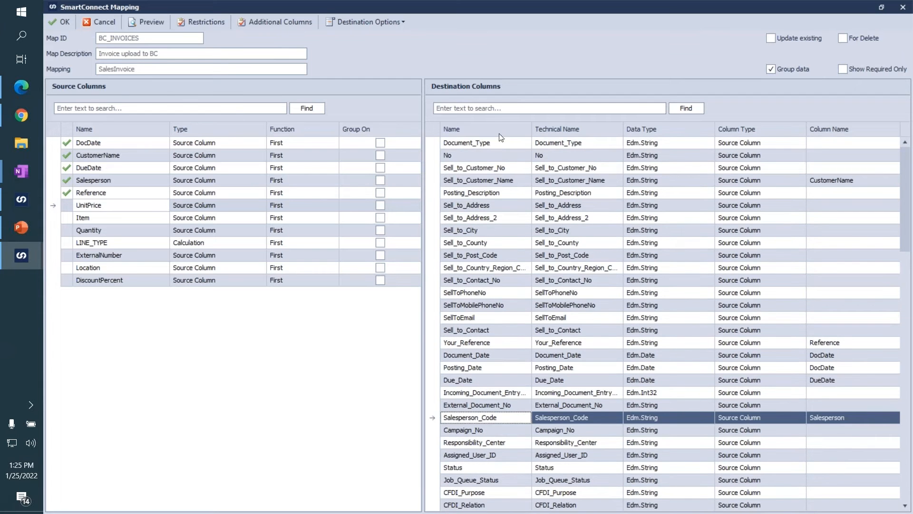
Search the destination columns for External_Document_No, map the ExternalNumber source column to it and clear the search.
left_click(492, 108)
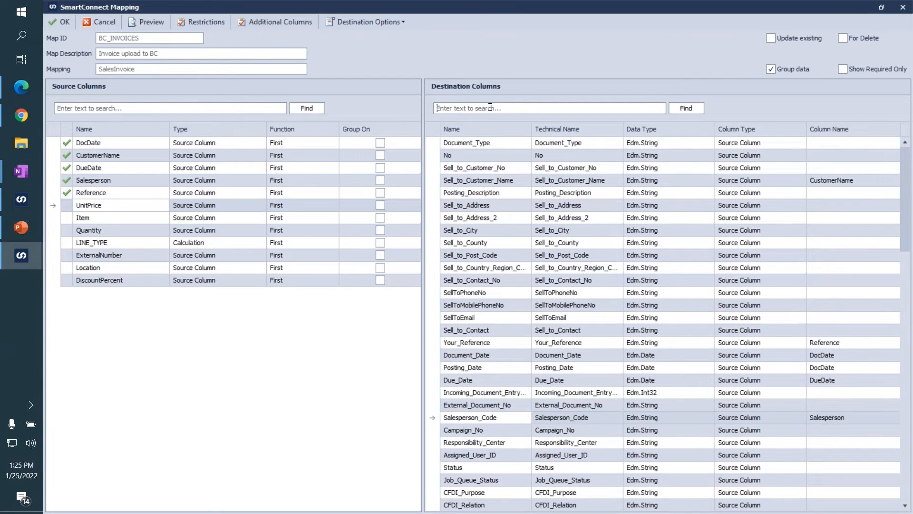
type("exter")
left_click(490, 144)
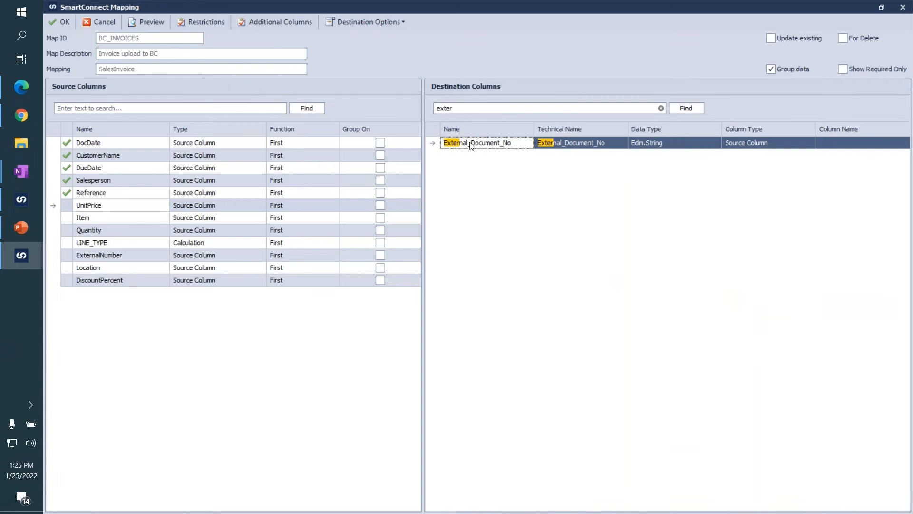
left_click(125, 258)
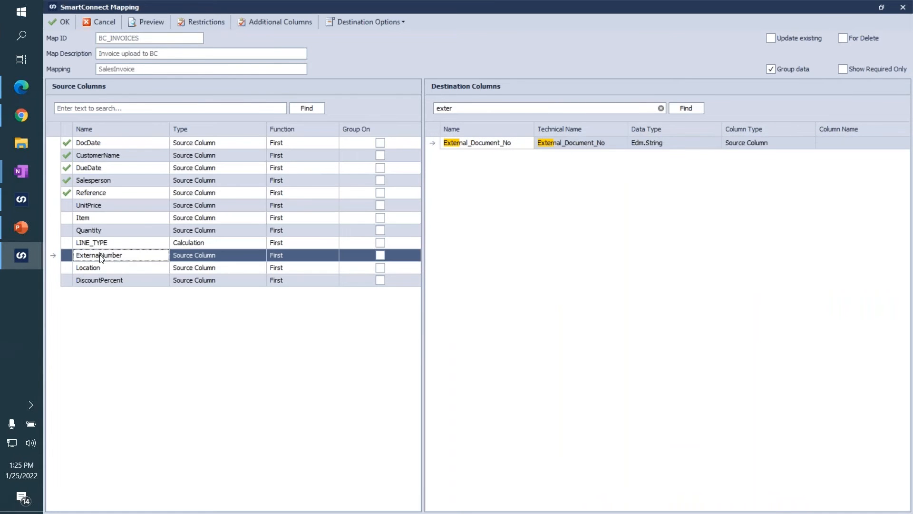
left_click_drag(360, 212, 479, 151)
left_click(877, 143)
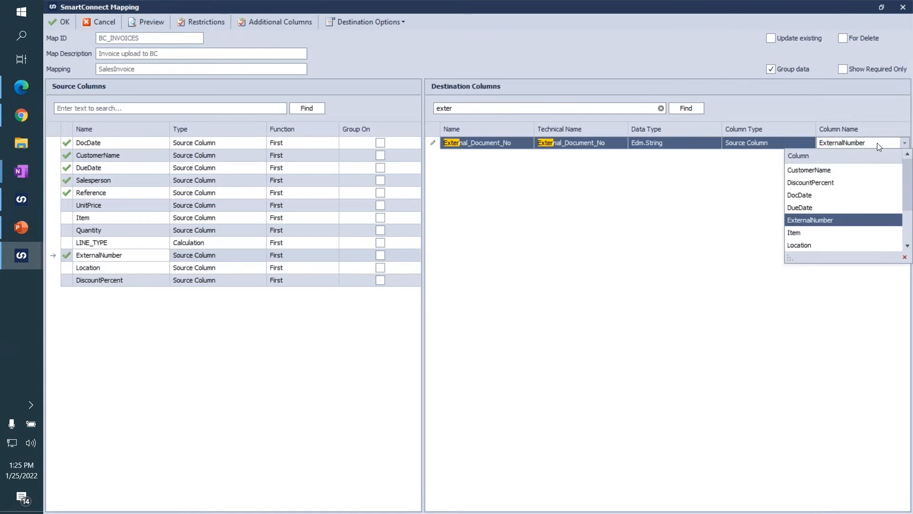
left_click(691, 224)
left_click(660, 109)
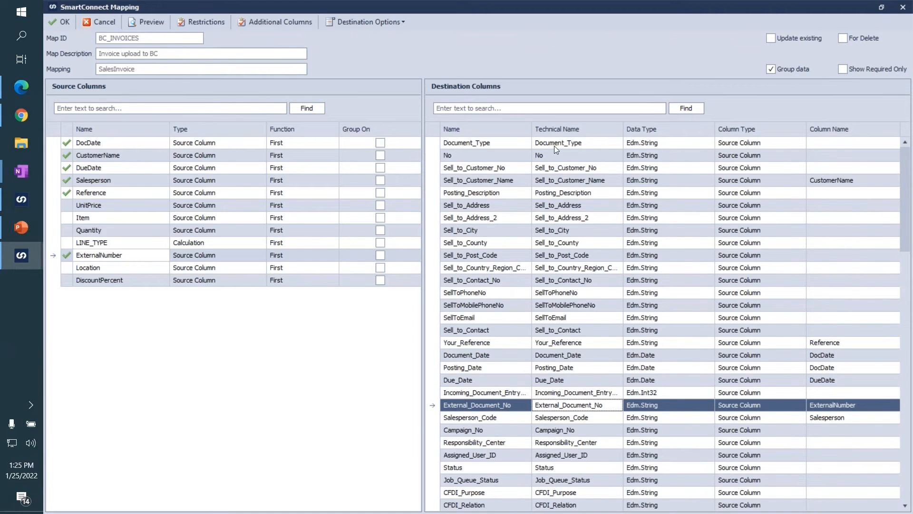
Look over the SalesInvoice destination columns and accept the mapping.
left_click(466, 256)
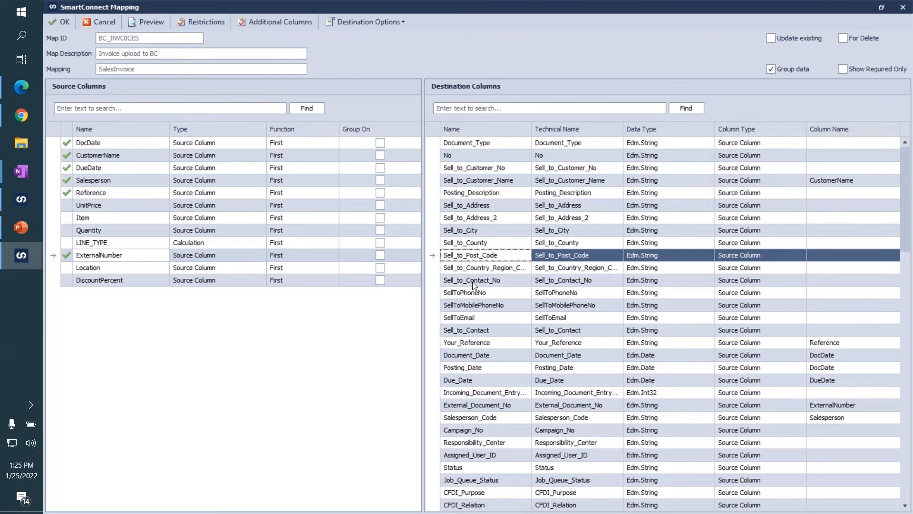
scroll(472, 283, "down", 1)
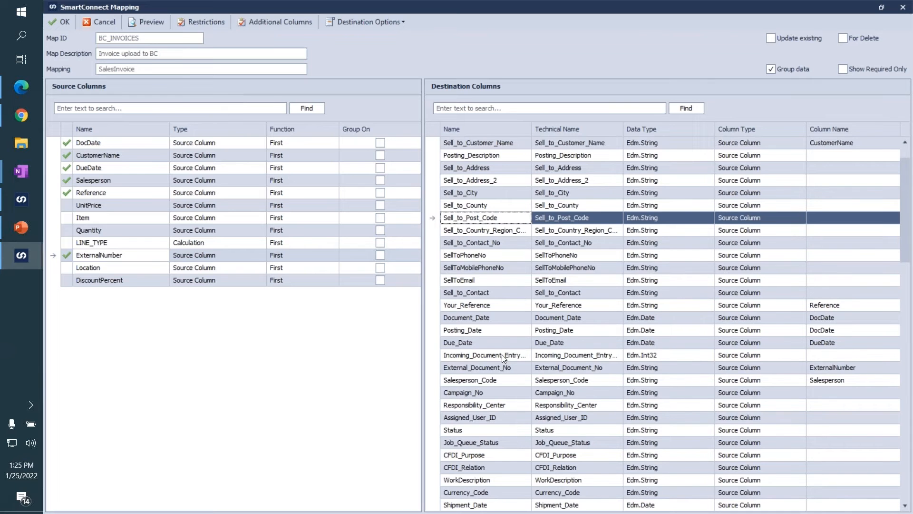
left_click(59, 21)
Open the SalesInvoiceSalesLines mapping, widen its destination area and map Location_Code to the Location source column.
double_click(336, 360)
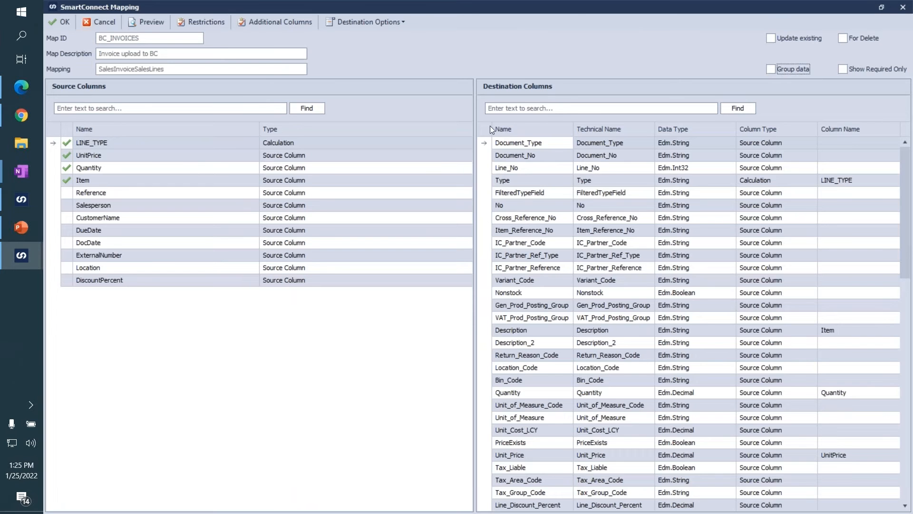
left_click_drag(478, 127, 452, 130)
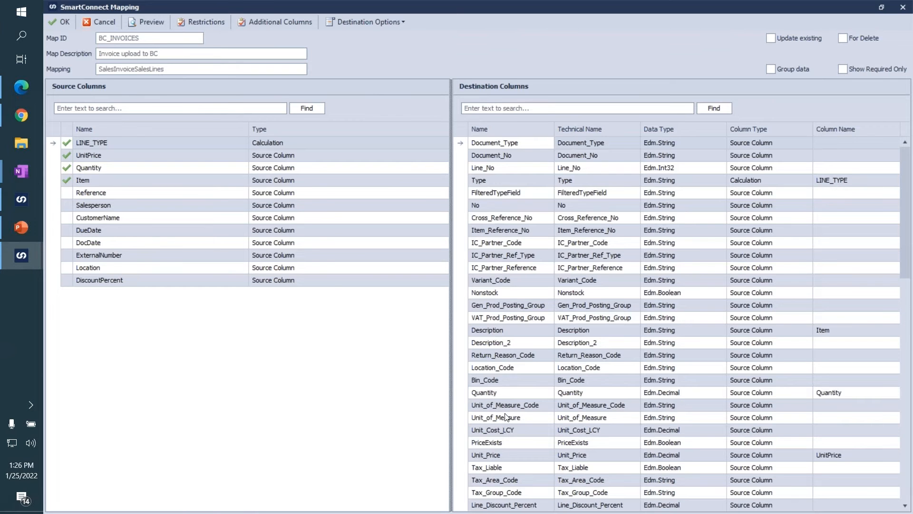
left_click(502, 367)
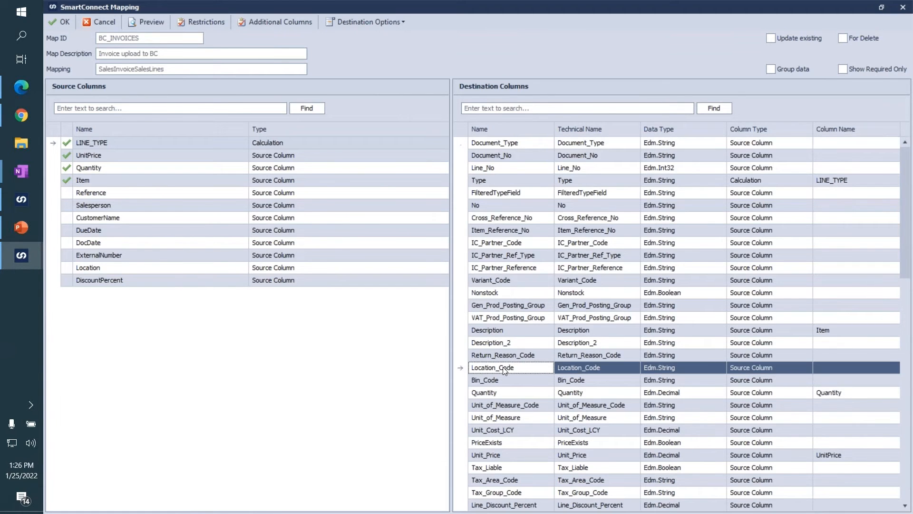
left_click(829, 368)
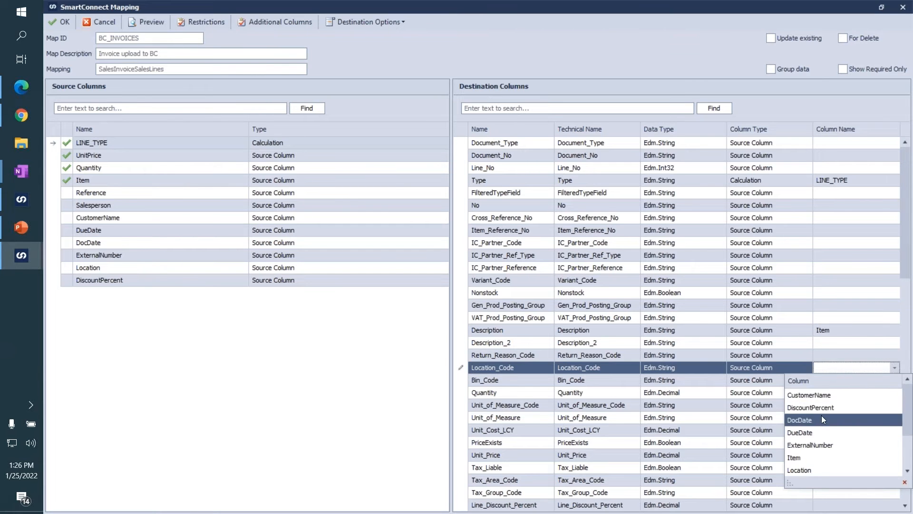
left_click(818, 434)
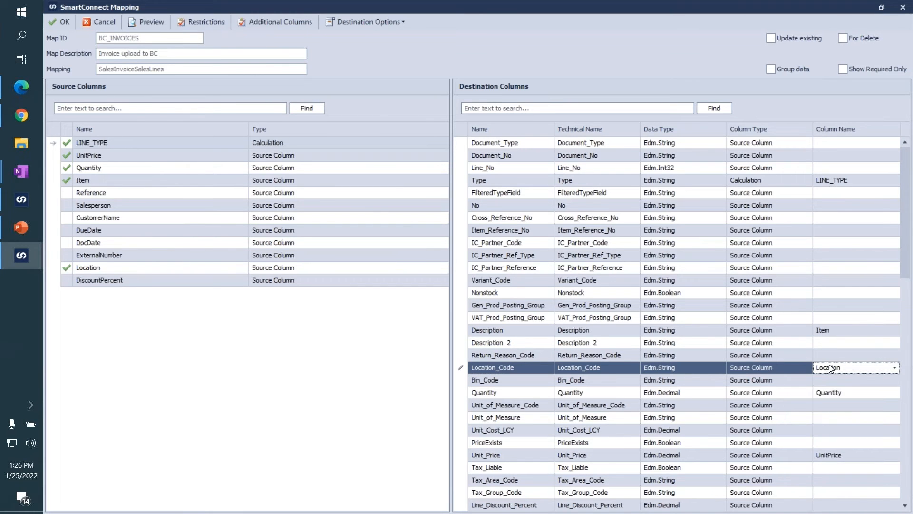
left_click(533, 369)
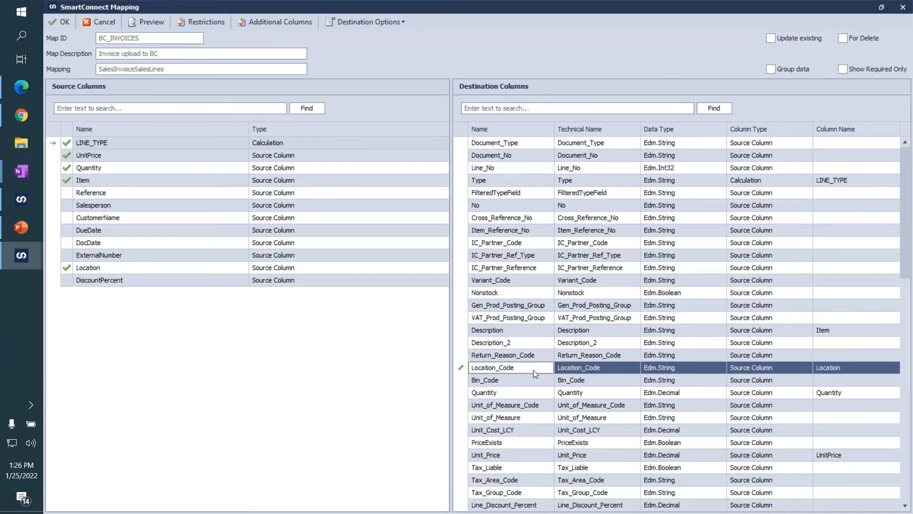
Search the destination columns for "discount", map DiscountPercent to Line_Discount_Percent and clear the search.
left_click(556, 108)
type("discount")
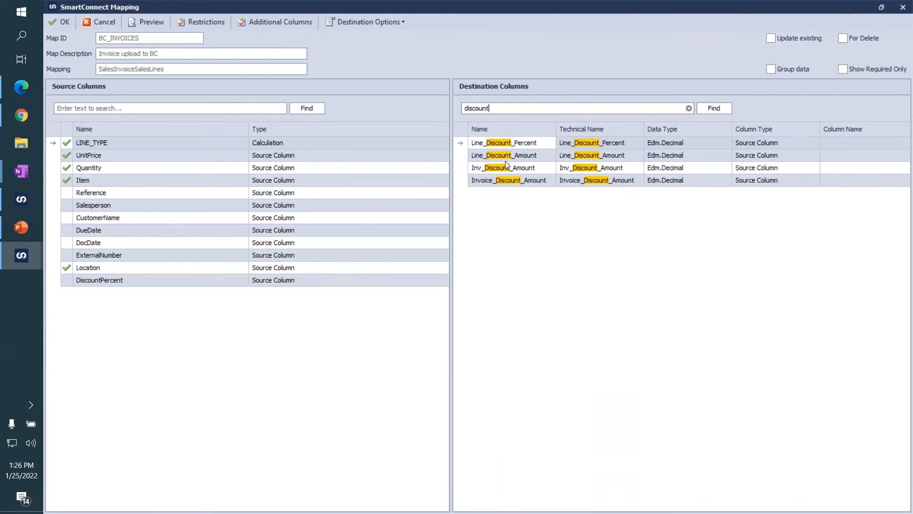
left_click_drag(182, 280, 506, 143)
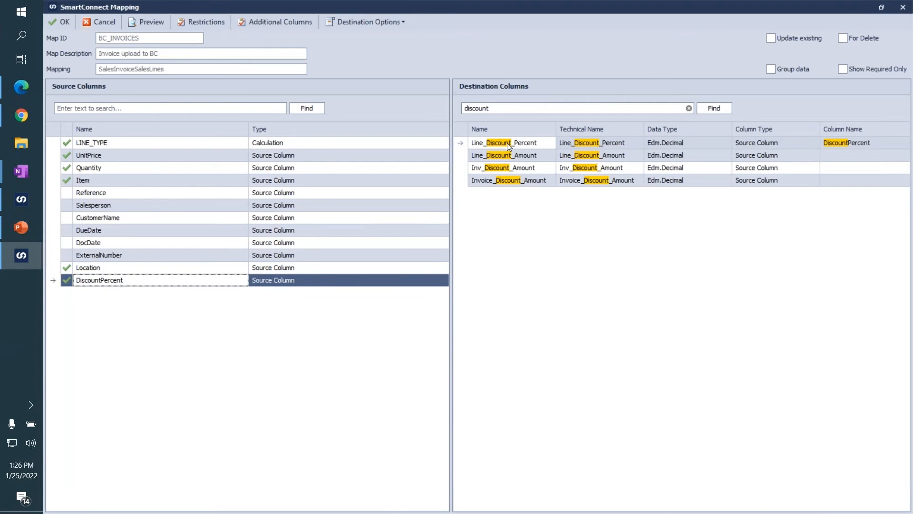
left_click(688, 108)
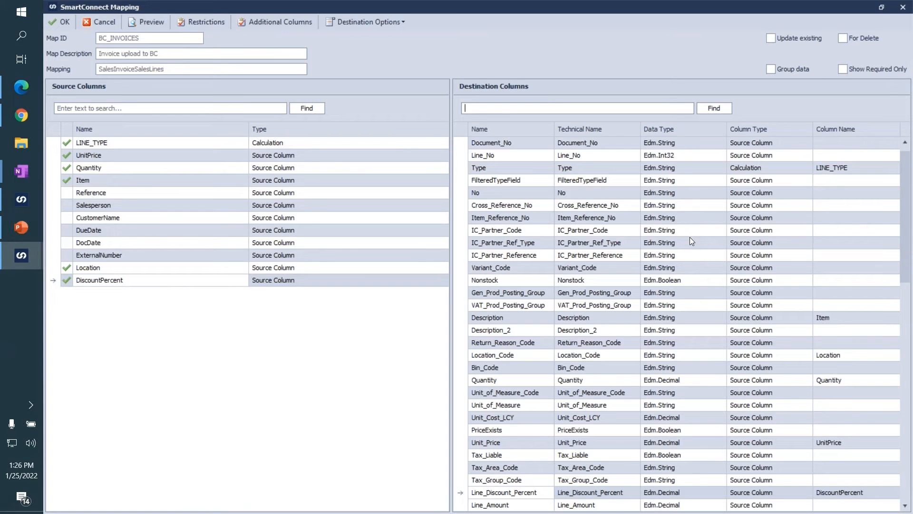
Review the column types available for additional columns in the sales lines mapping, then close the dialog without adding one.
left_click(284, 21)
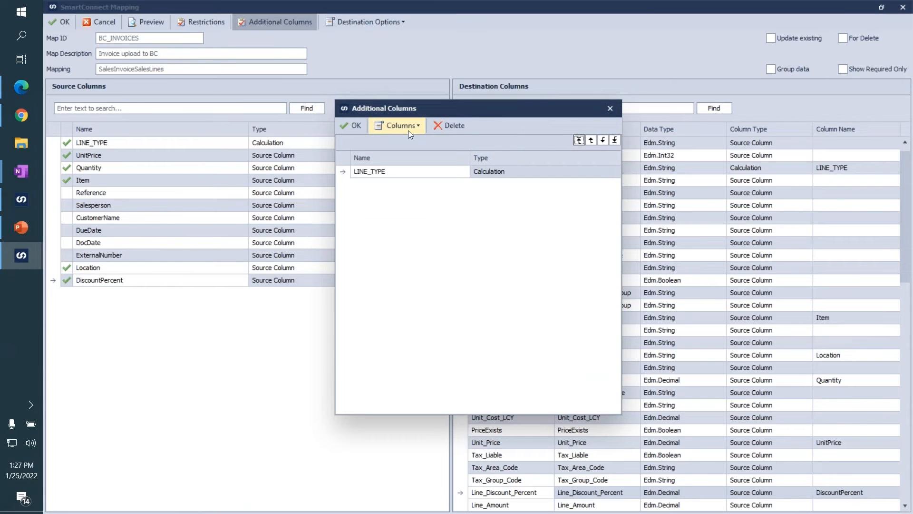
left_click(408, 128)
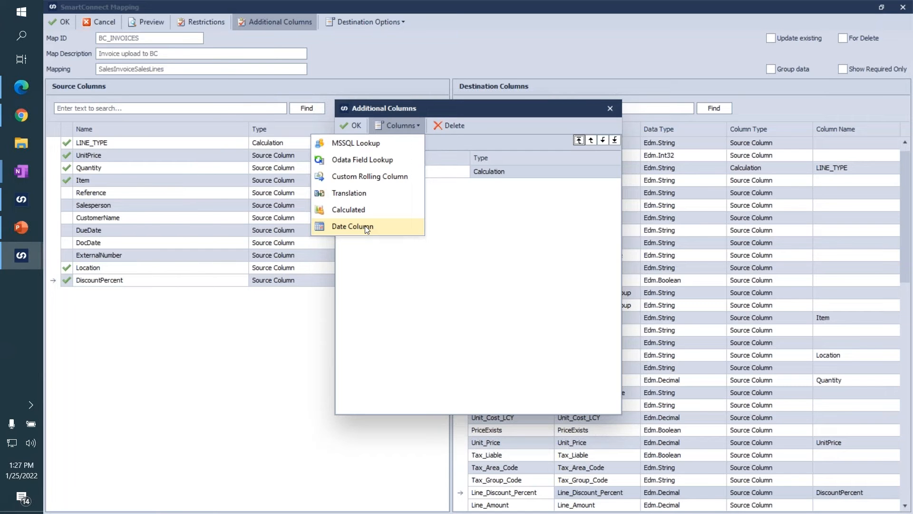
left_click(412, 269)
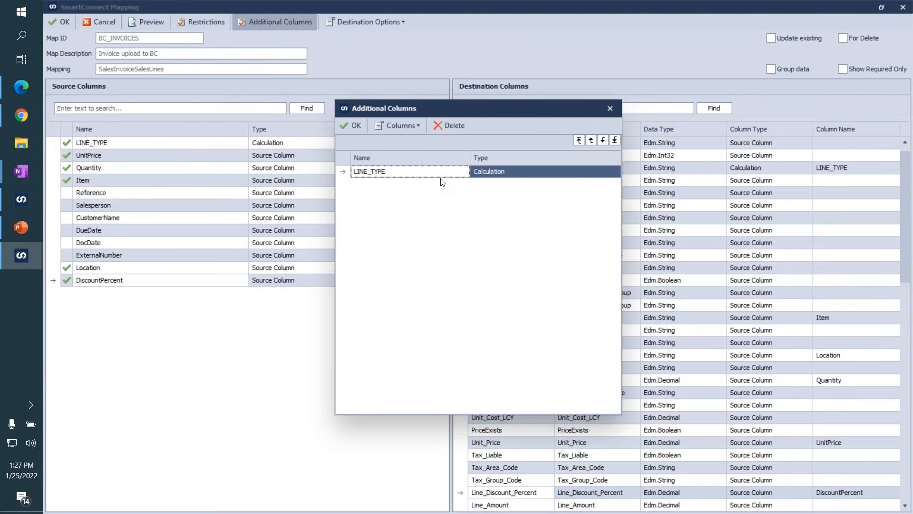
left_click(608, 109)
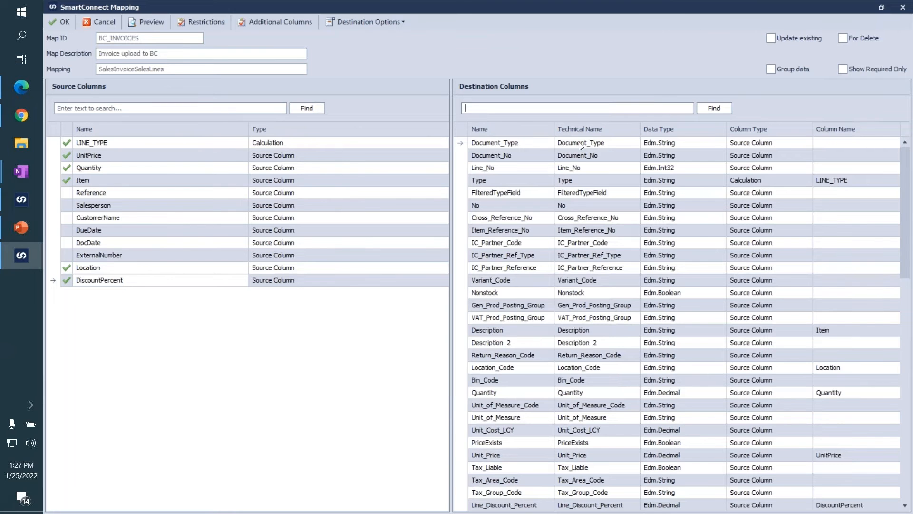
Accept the sales lines mapping, save the BC_INVOICES integration and select it in the list of integrations.
left_click(53, 24)
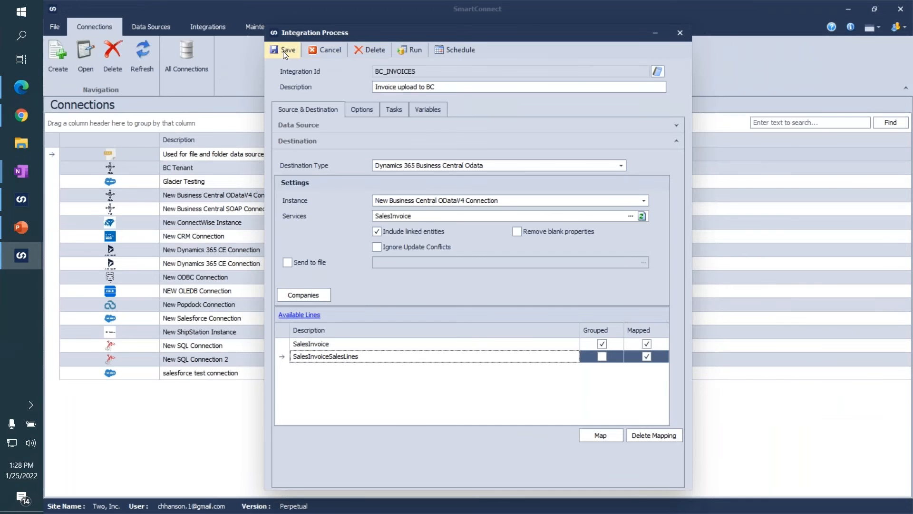
left_click(283, 51)
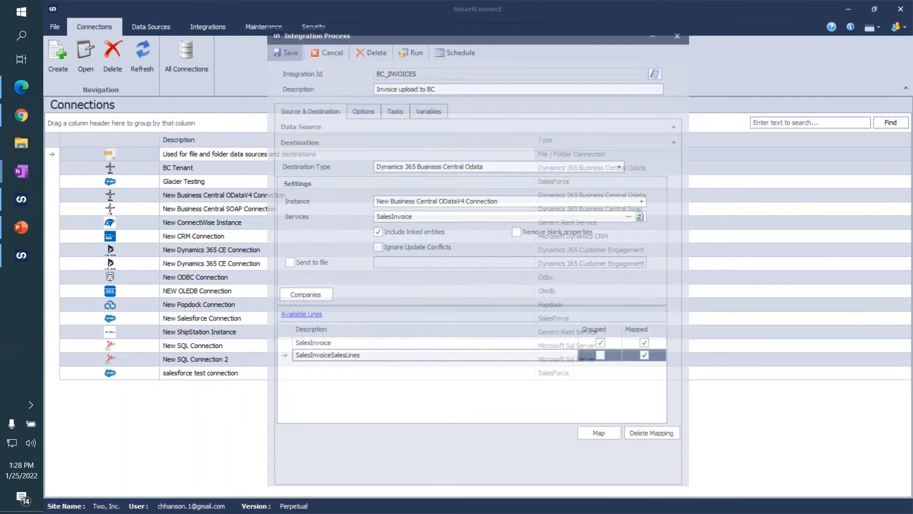
left_click(218, 30)
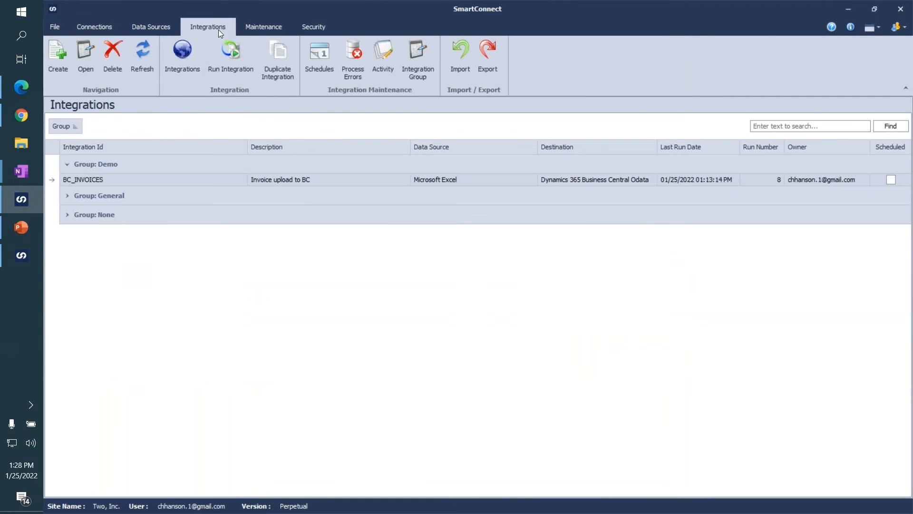
left_click(169, 182)
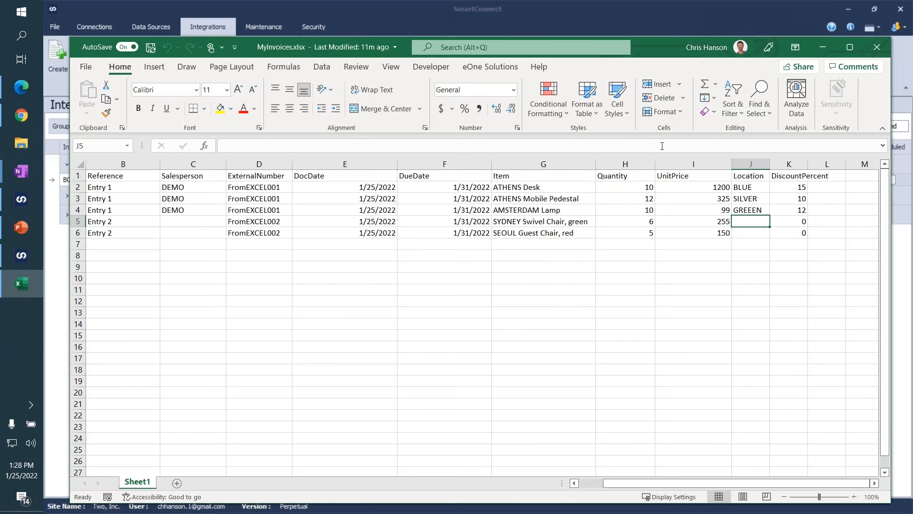
Maximize the MyInvoices.xlsx workbook in Excel and display the eOne Solutions SmartConnect commands.
left_click(850, 47)
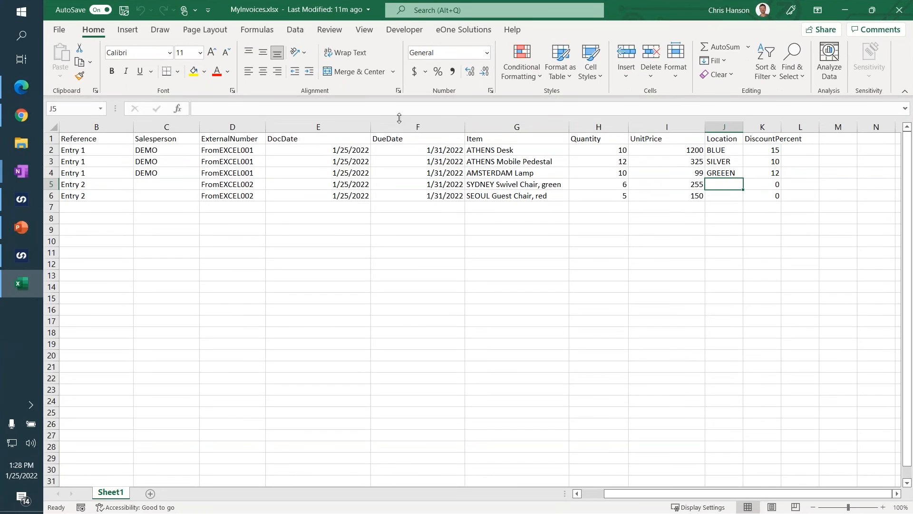
left_click(463, 30)
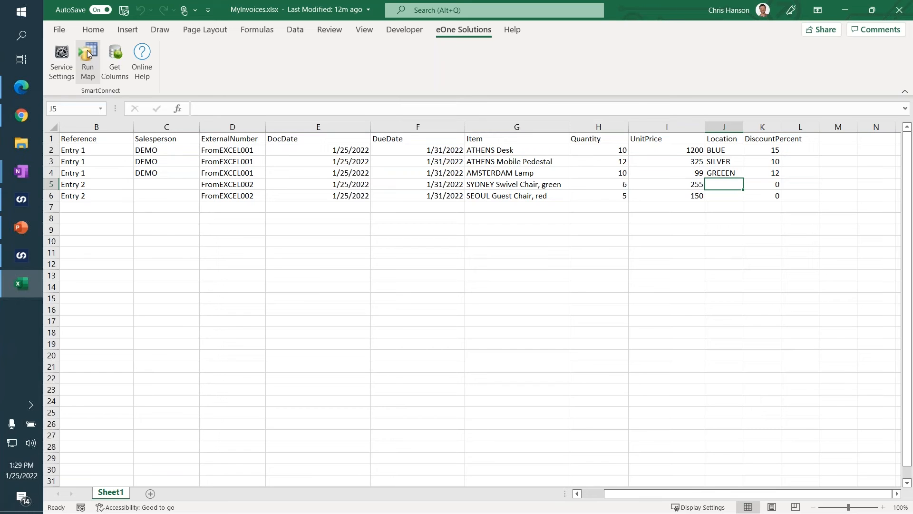
Set the ATHENS Desk quantity to 15 and the ATHENS Mobile Pedestal quantity to 100, then select the pedestal's DiscountPercent cell.
left_click(621, 152)
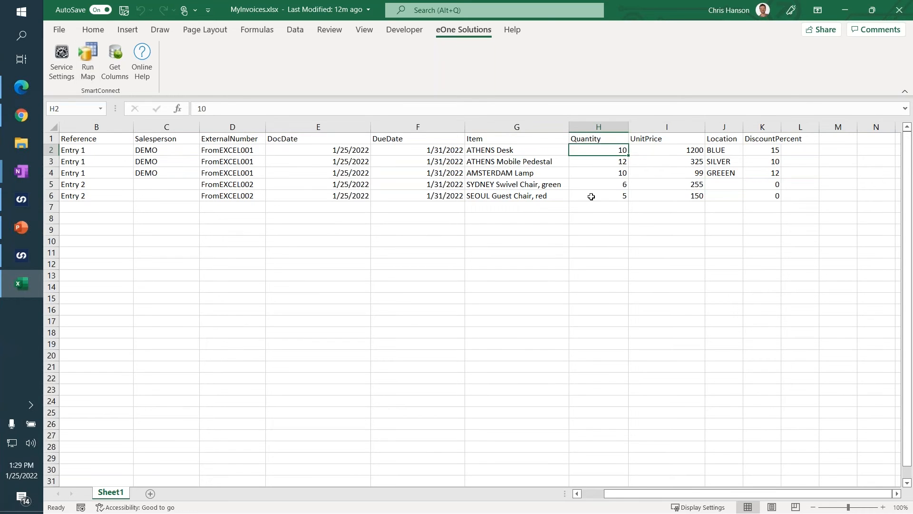
type("15")
key("Return")
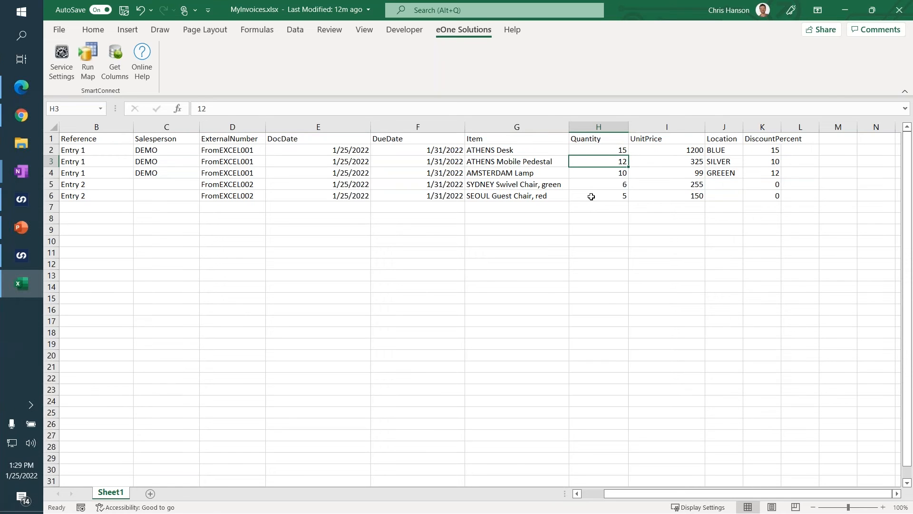
type("100")
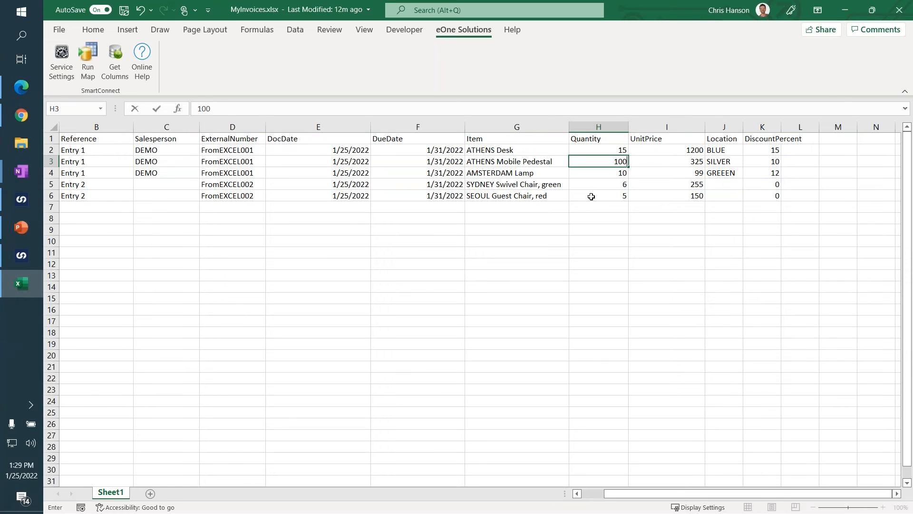
key("Tab")
key("Tab")
key("Tab")
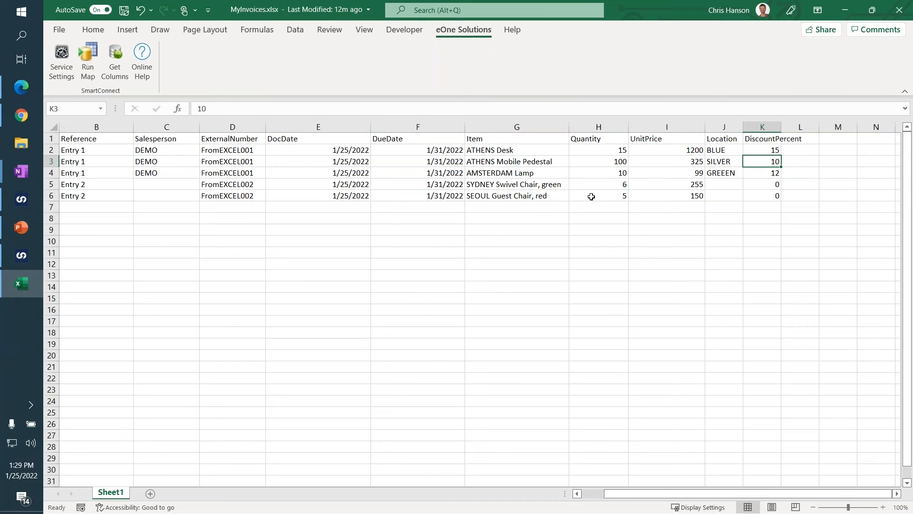
Set the ATHENS Mobile Pedestal's DiscountPercent to 20 and run the SmartConnect map BC_INVOICES on the worksheet.
type("20")
key("Left")
key("Right")
key("Left")
key("Left")
key("Left")
key("Left")
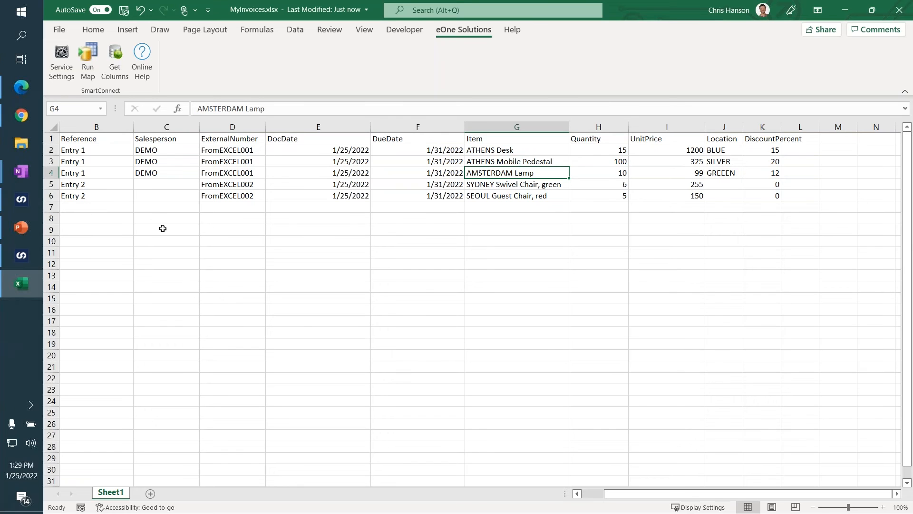
left_click(89, 67)
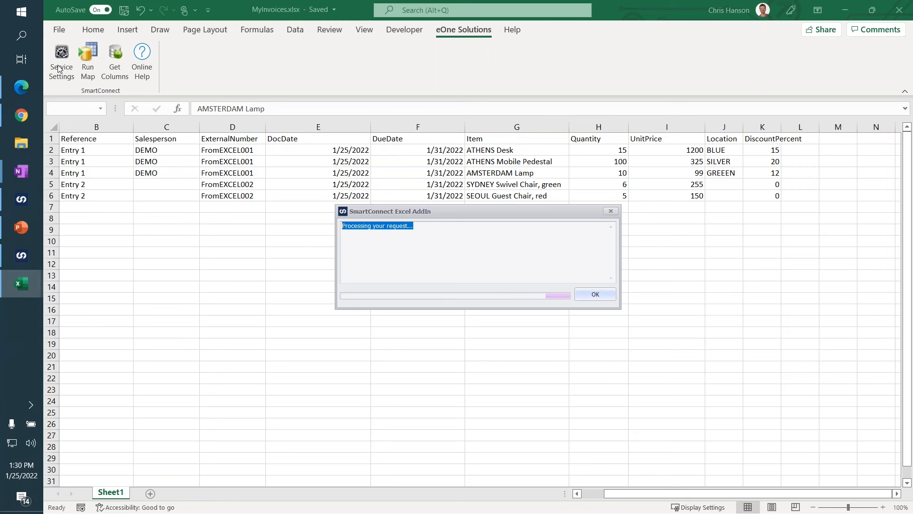
key("Return")
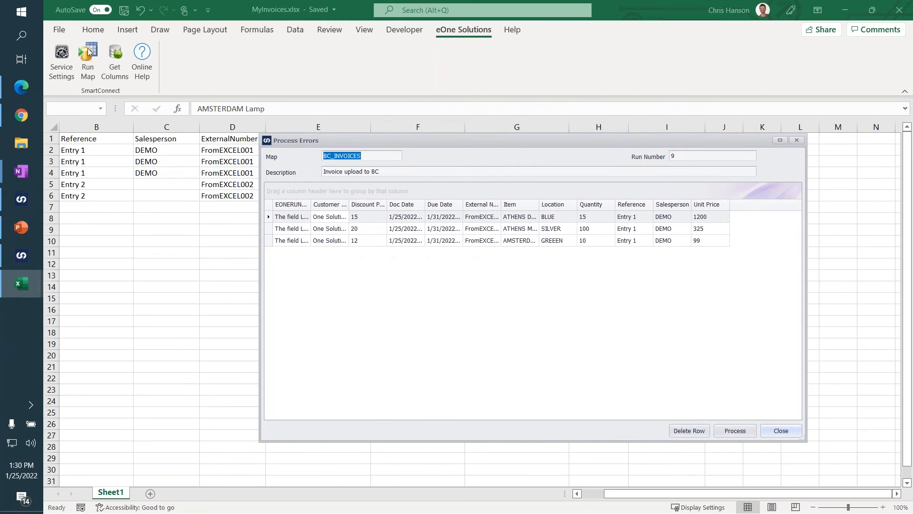
Widen the error column in Process Errors and correct the AMSTERDAM Lamp row's location to GREEN.
left_click(557, 240)
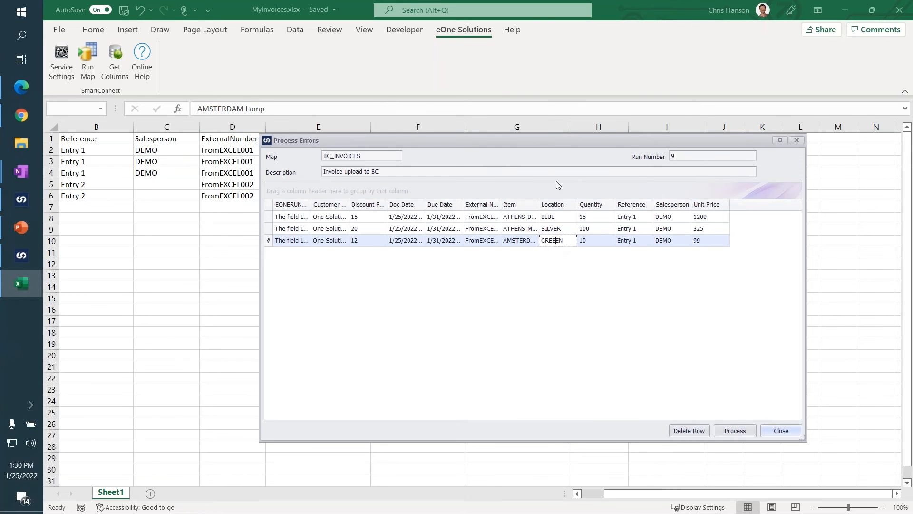
left_click_drag(554, 144, 567, 188)
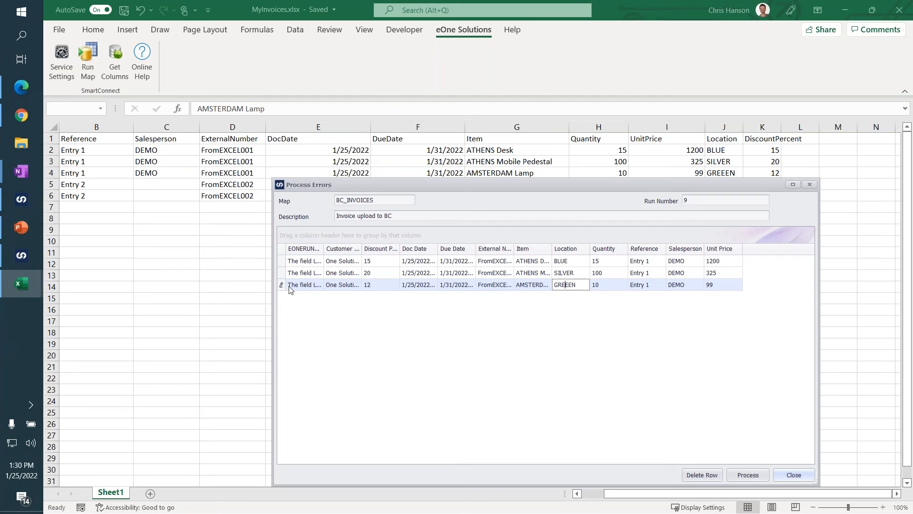
left_click_drag(324, 249, 409, 248)
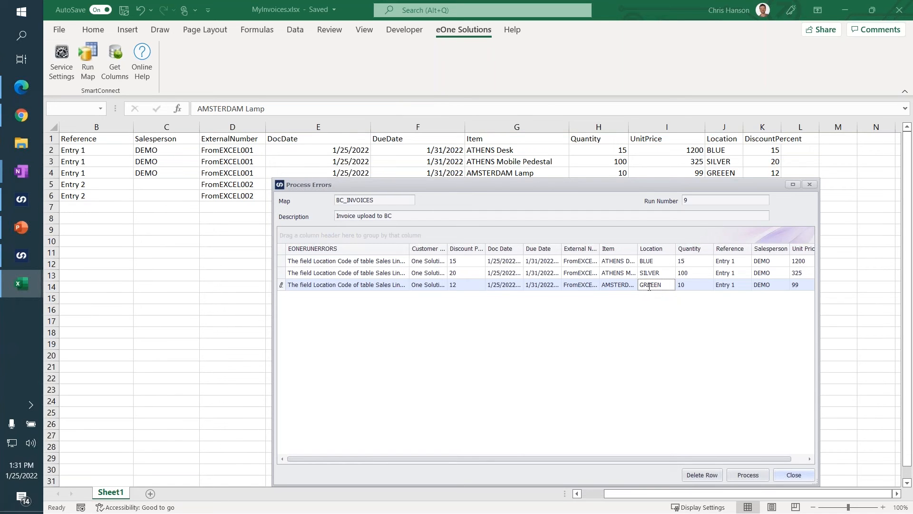
left_click(609, 276)
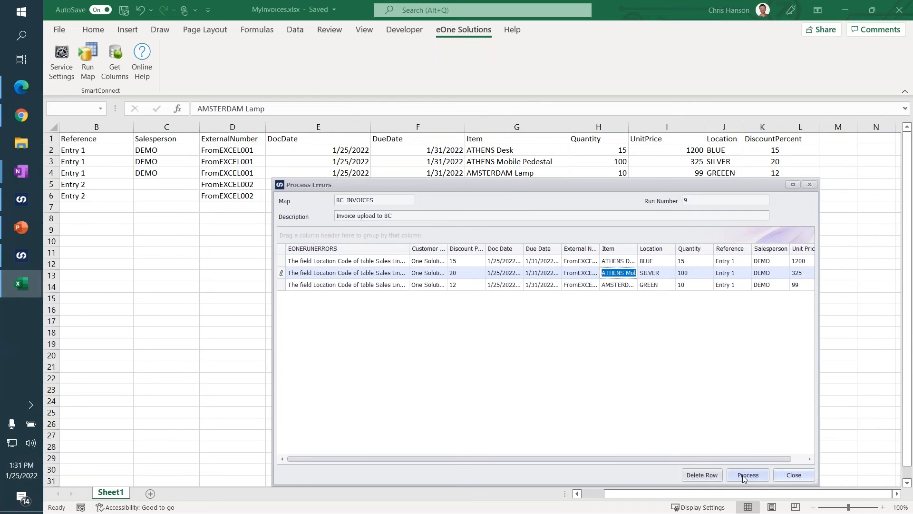
Reprocess the corrected error rows of BC_INVOICES, then close the Process Errors window and the add-in's run message.
left_click_drag(545, 184, 502, 136)
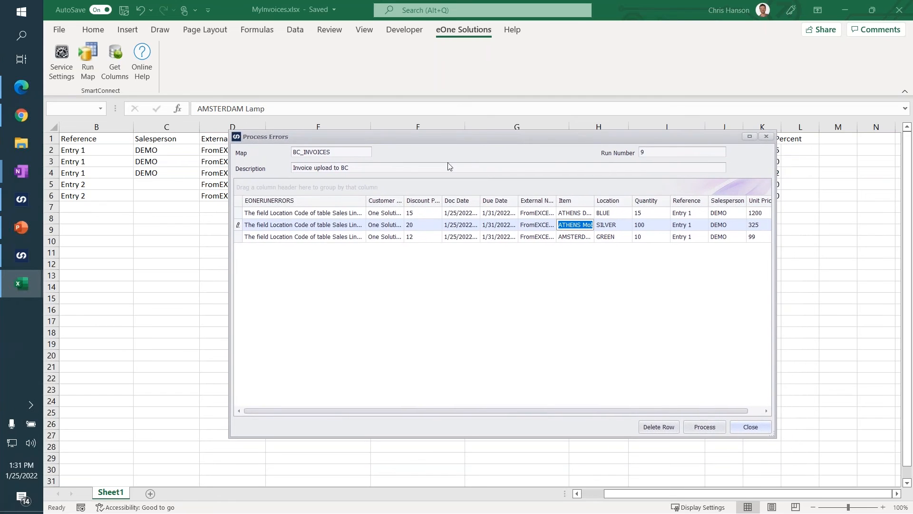
left_click(696, 430)
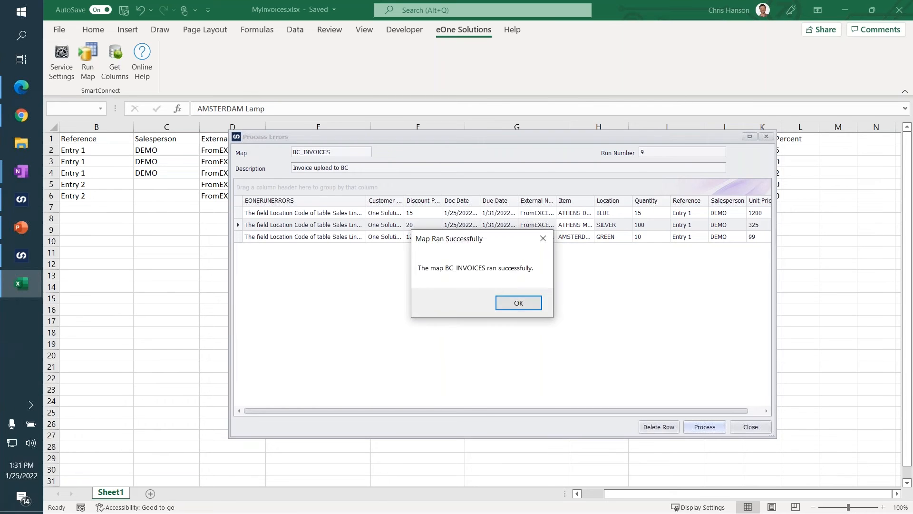
left_click(518, 303)
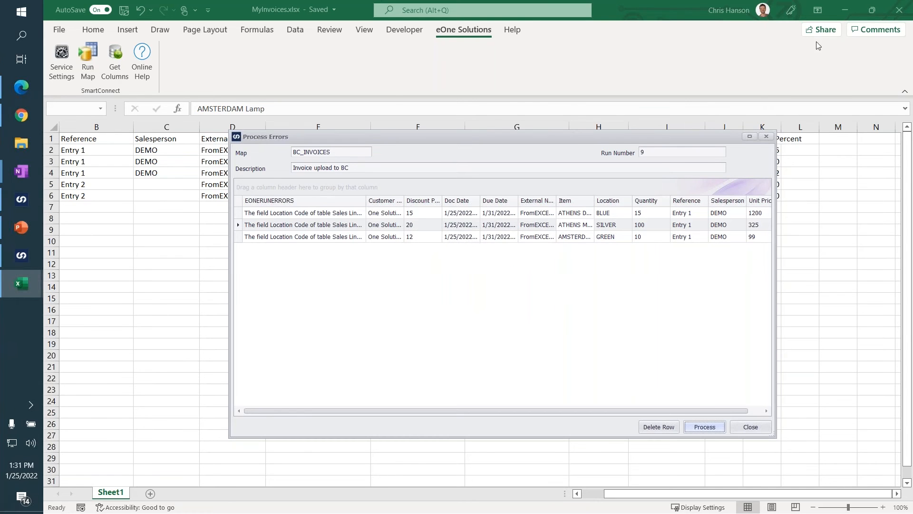
left_click_drag(655, 131, 629, 116)
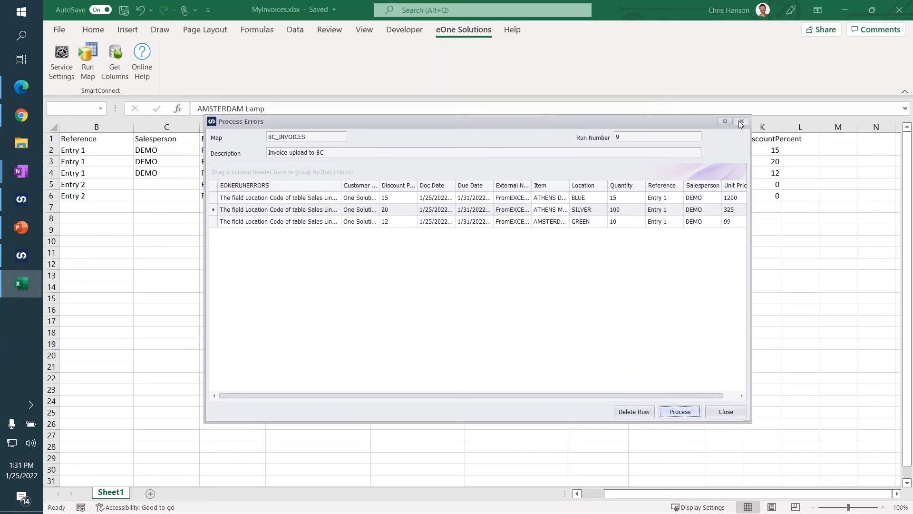
left_click(726, 412)
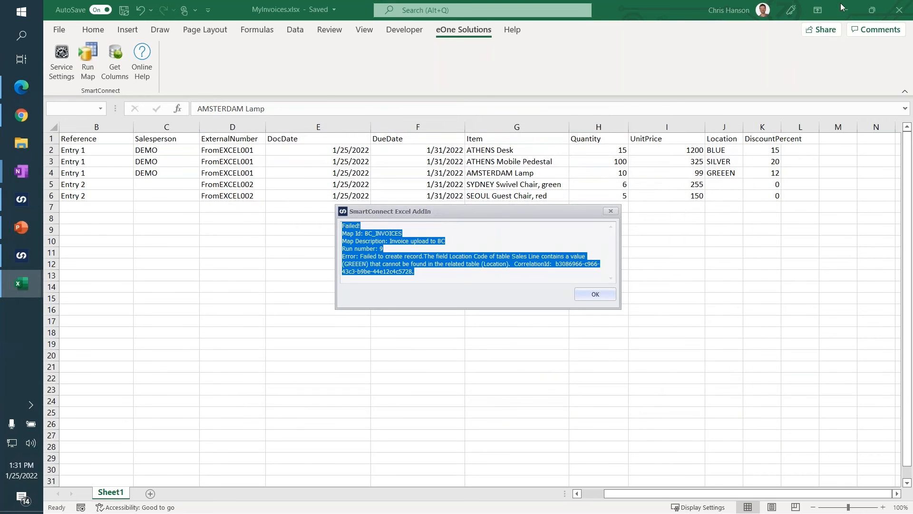
left_click(597, 297)
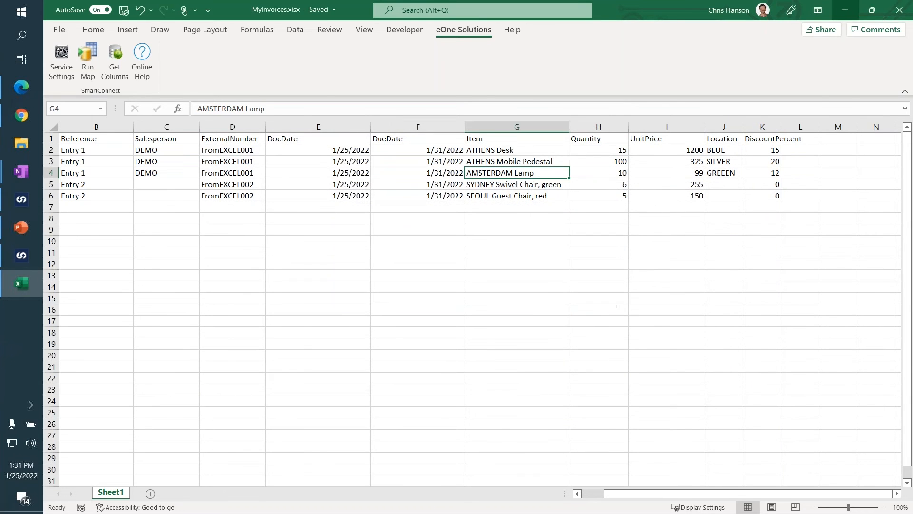
Minimize Excel, switch to Business Central in Chrome, refresh the Sales Invoices list and sort it by posting date in descending order.
left_click(844, 10)
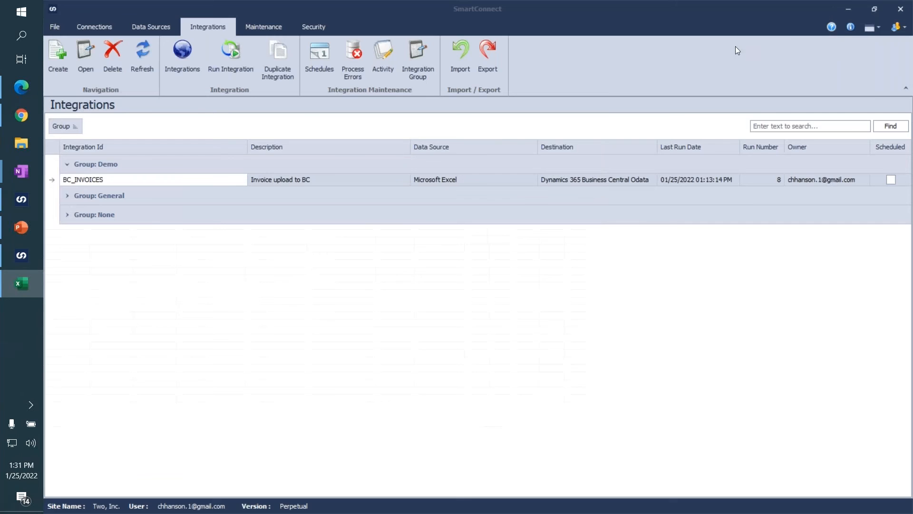
left_click(21, 111)
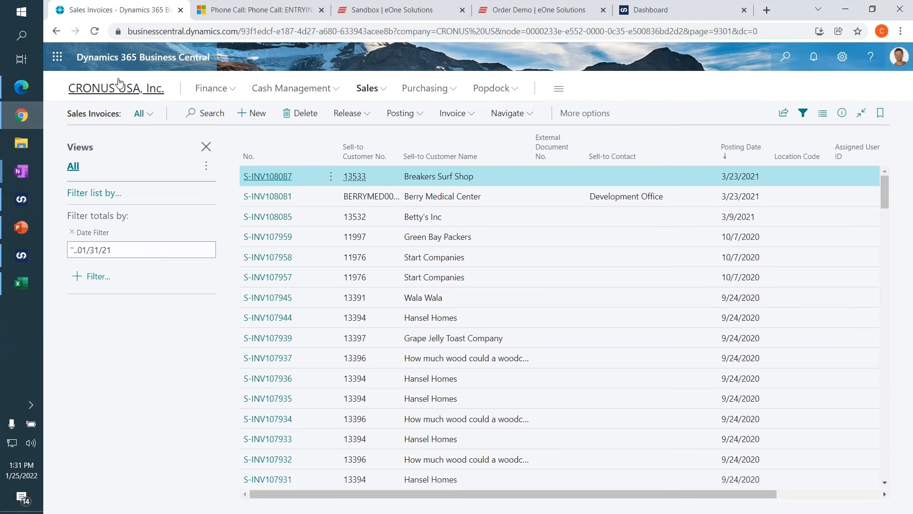
left_click(95, 35)
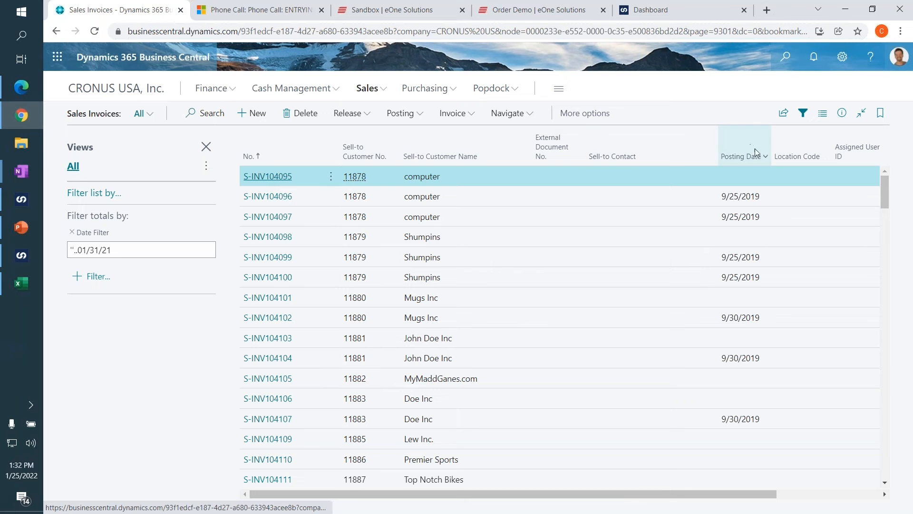
left_click(765, 159)
left_click(697, 197)
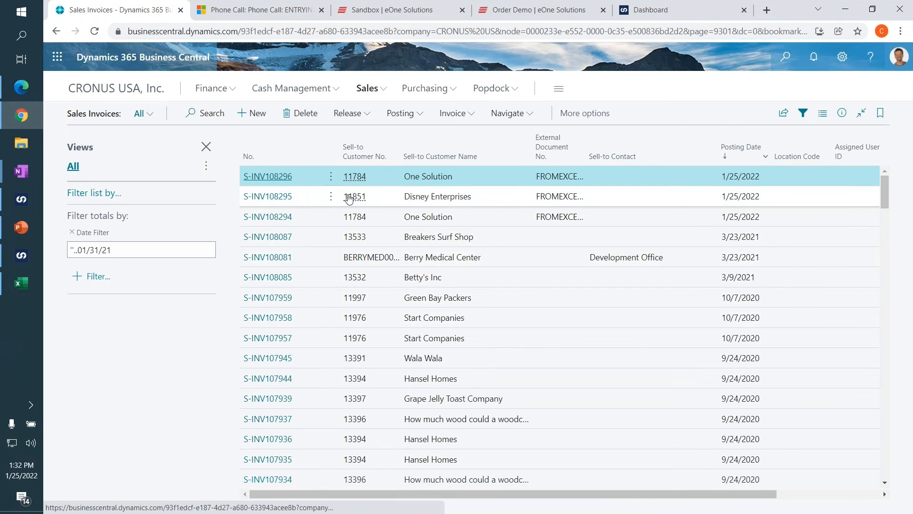
Open the Disney Enterprises sales invoice, check its external document number and item lines, and return to the list without posting.
left_click(279, 204)
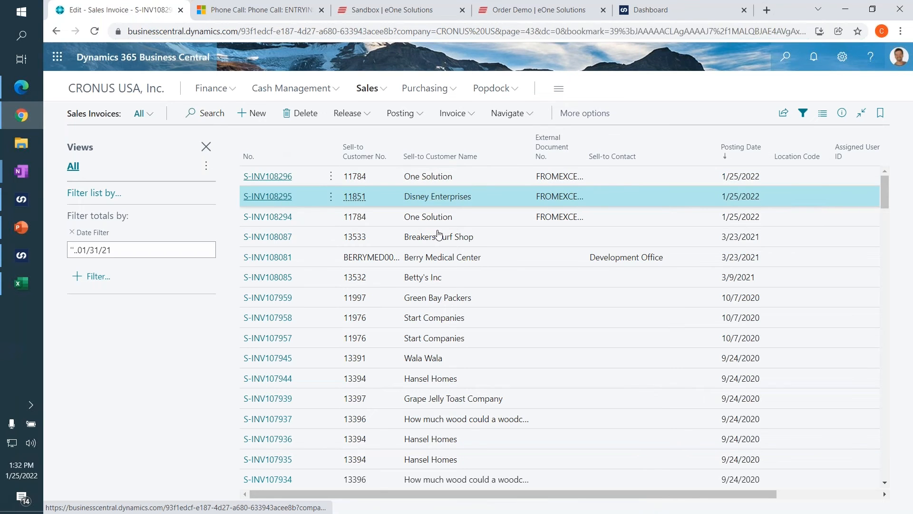
scroll(442, 240, "down", 2)
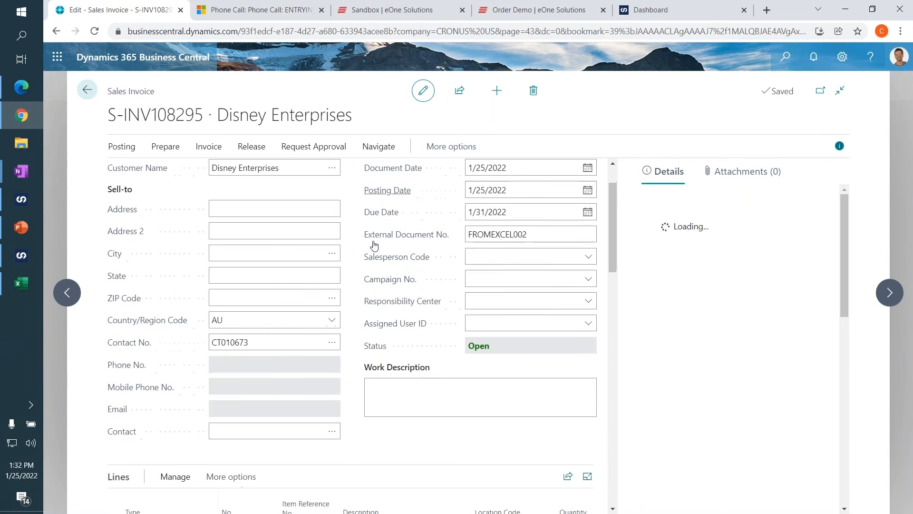
left_click_drag(546, 237, 452, 245)
scroll(452, 246, "down", 2)
scroll(426, 271, "down", 2)
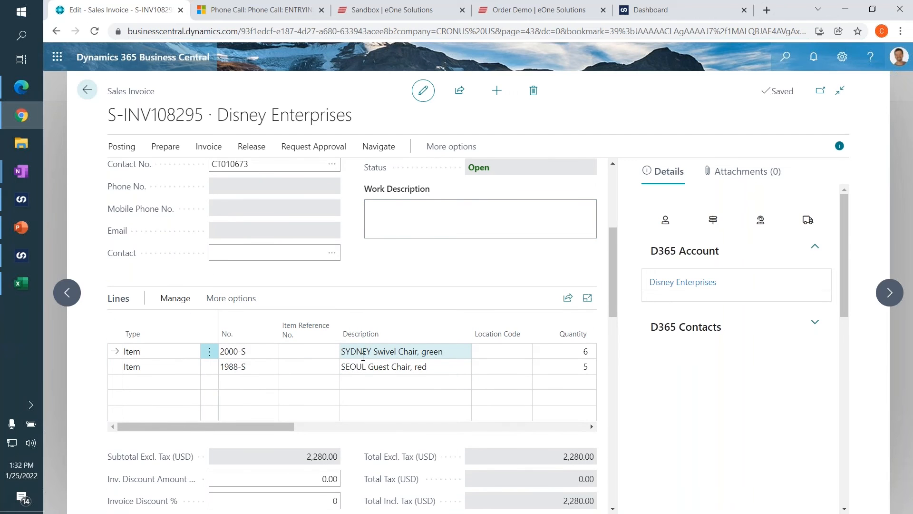
left_click(87, 90)
left_click(542, 322)
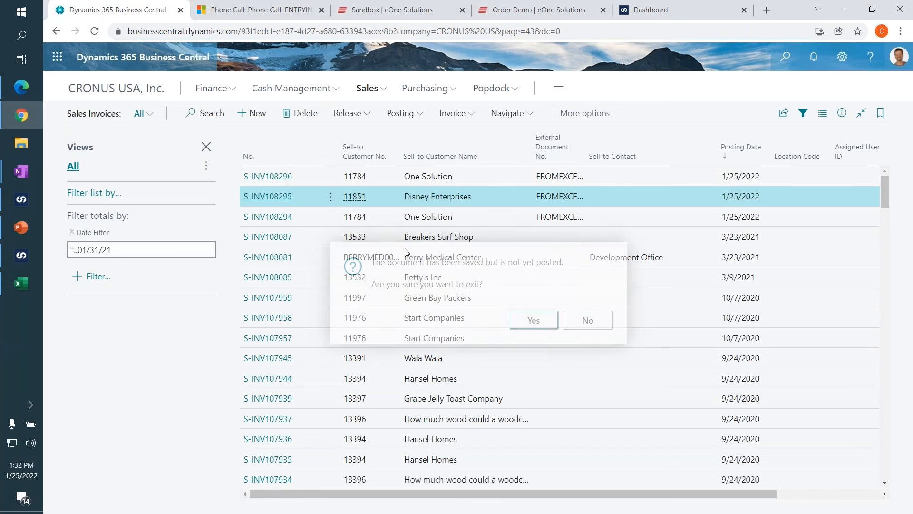
Open the newest One Solution sales invoice and examine its external document number, line location codes and line discount percentages.
left_click(278, 181)
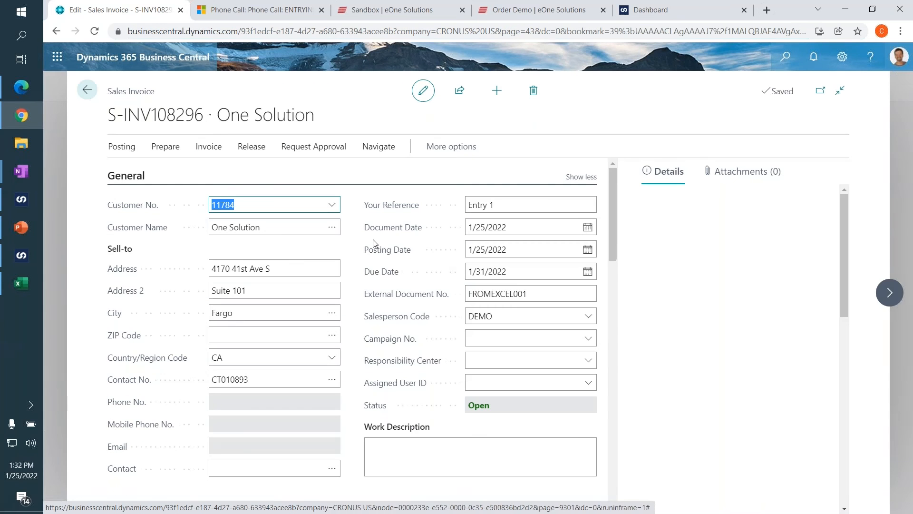
left_click(530, 294)
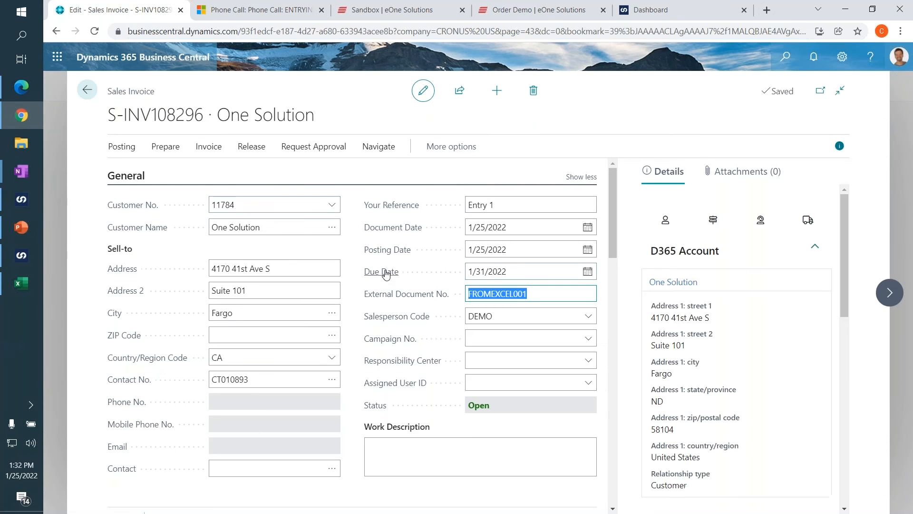
scroll(383, 271, "down", 1)
scroll(412, 309, "down", 4)
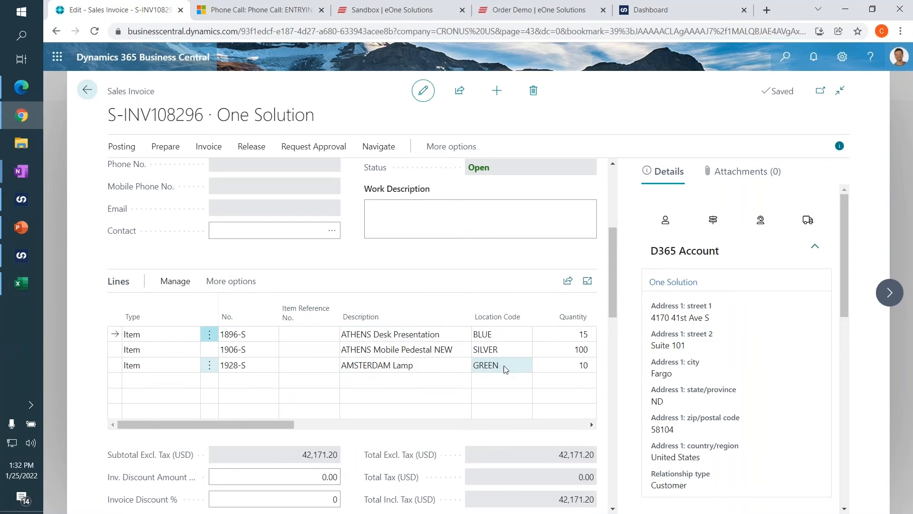
left_click(491, 370)
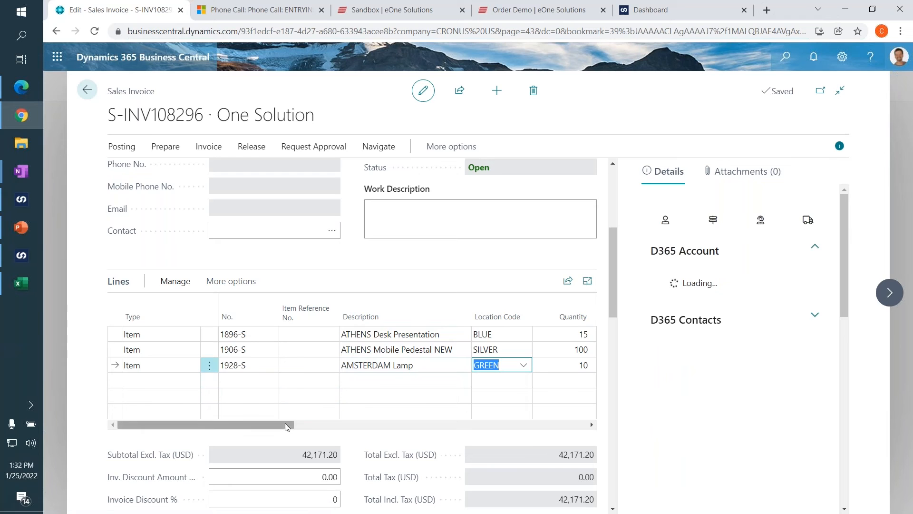
left_click_drag(308, 425, 403, 424)
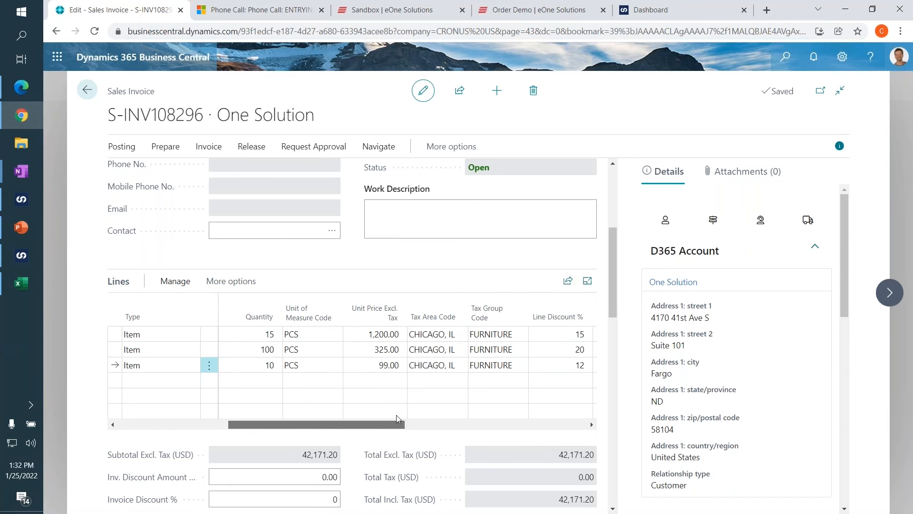
left_click(287, 363)
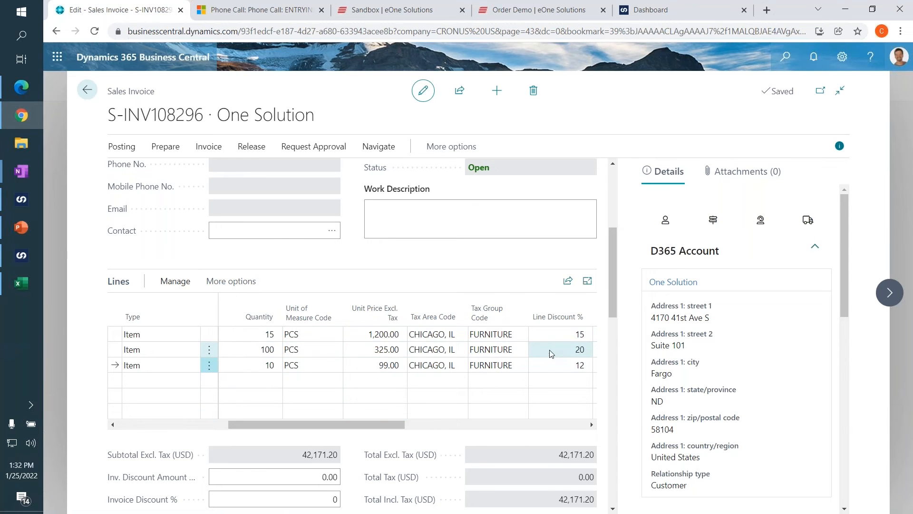
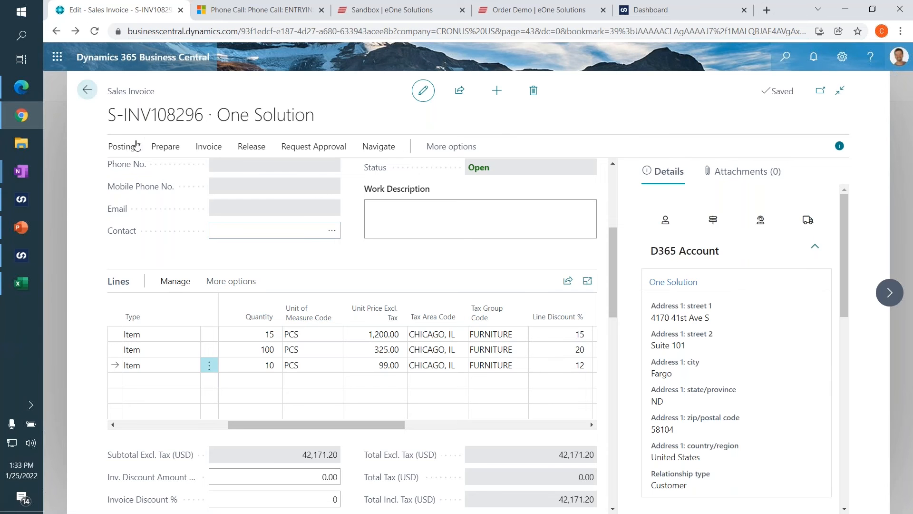
Leave the One Solution invoice and load a fresh order demo form from bit.ly/sc1demo in its browser page.
left_click(94, 96)
left_click(534, 320)
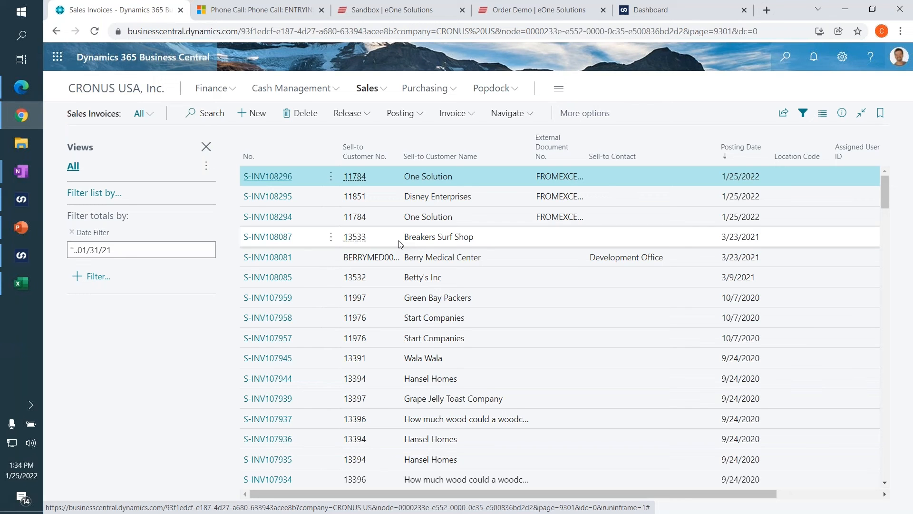
left_click(533, 13)
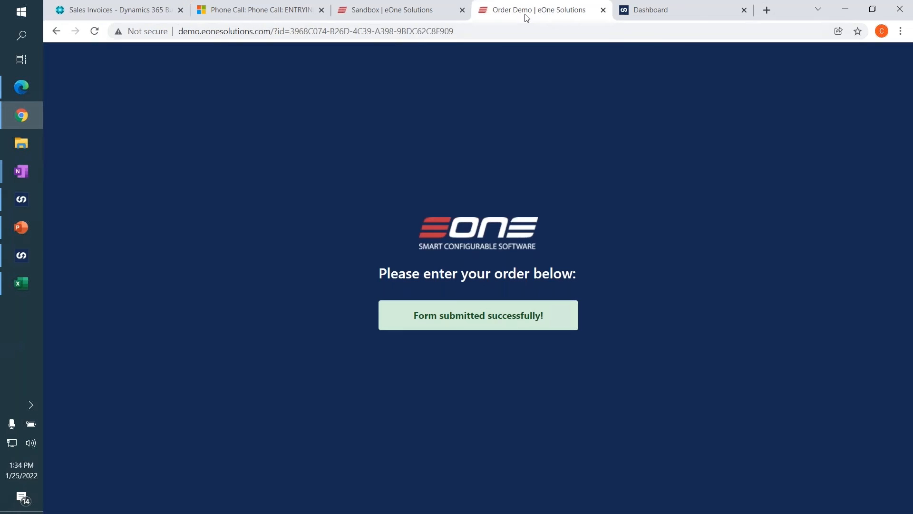
left_click(413, 35)
type("bi")
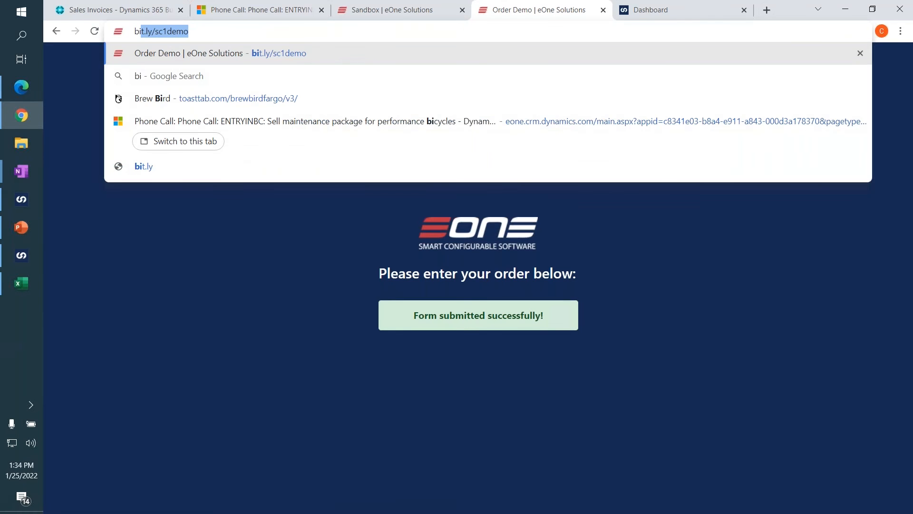
key("Right")
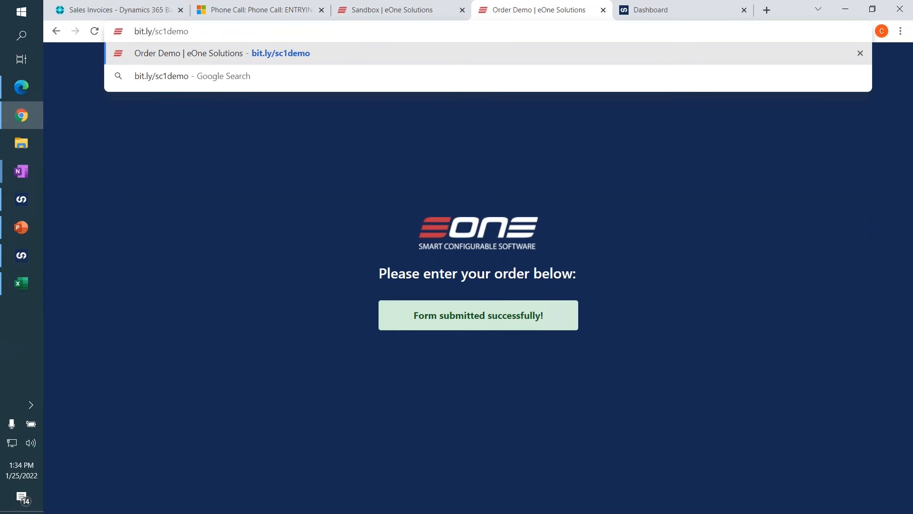
left_click_drag(189, 31, 136, 35)
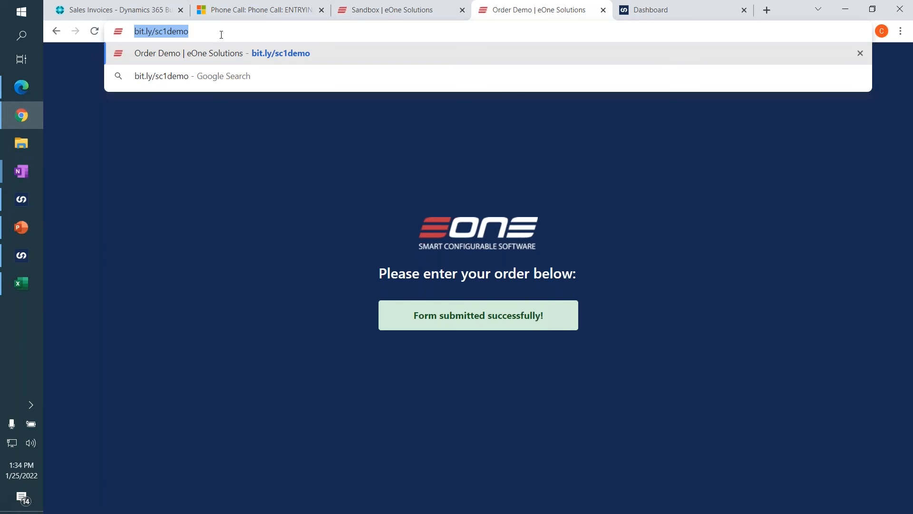
left_click(221, 35)
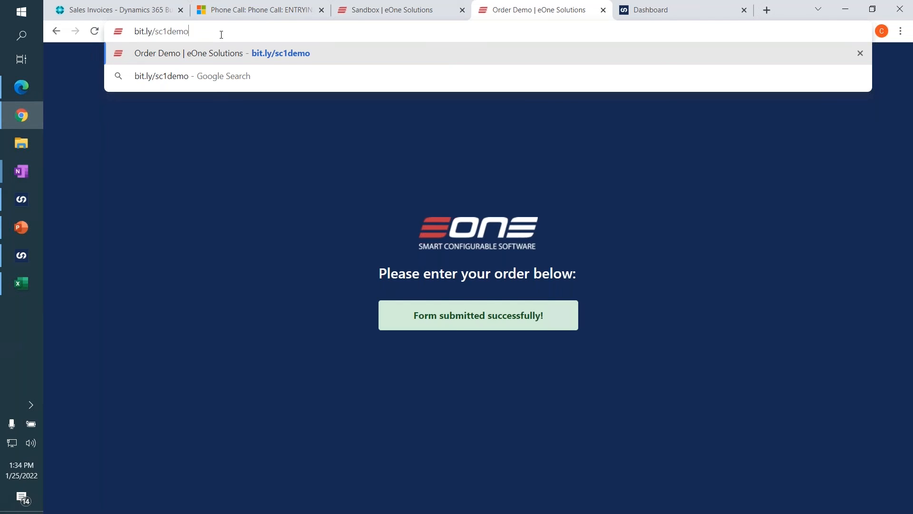
key("Return")
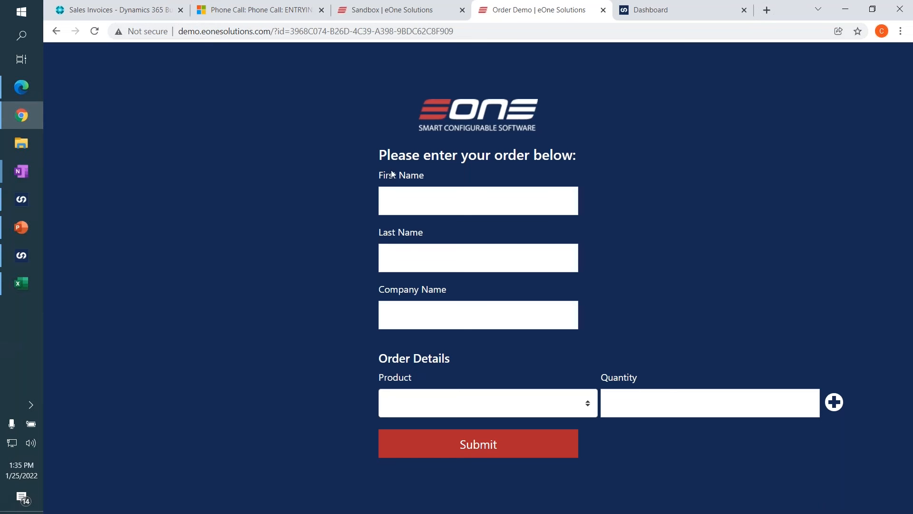
Fill in the customer's first and last name and enter eFive Solutions as the company name on the order form.
left_click(428, 197)
key("Tab")
key("Tab")
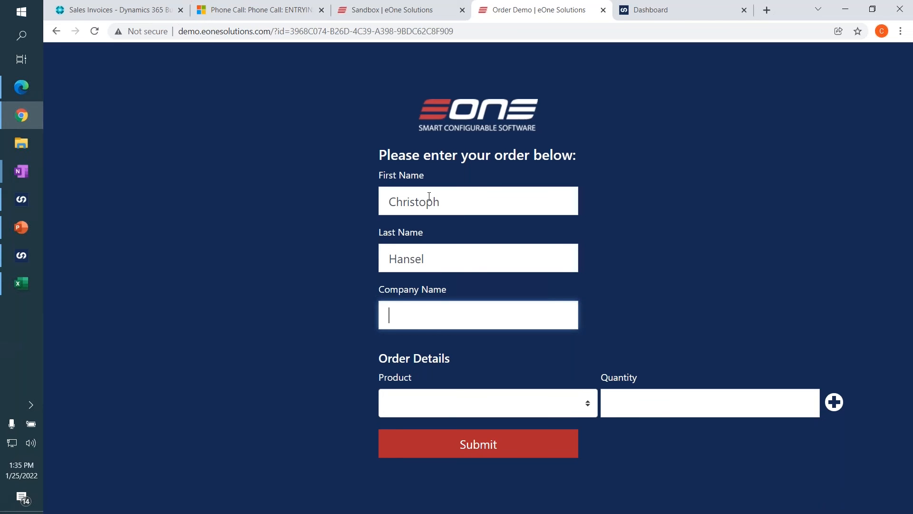
type("eF")
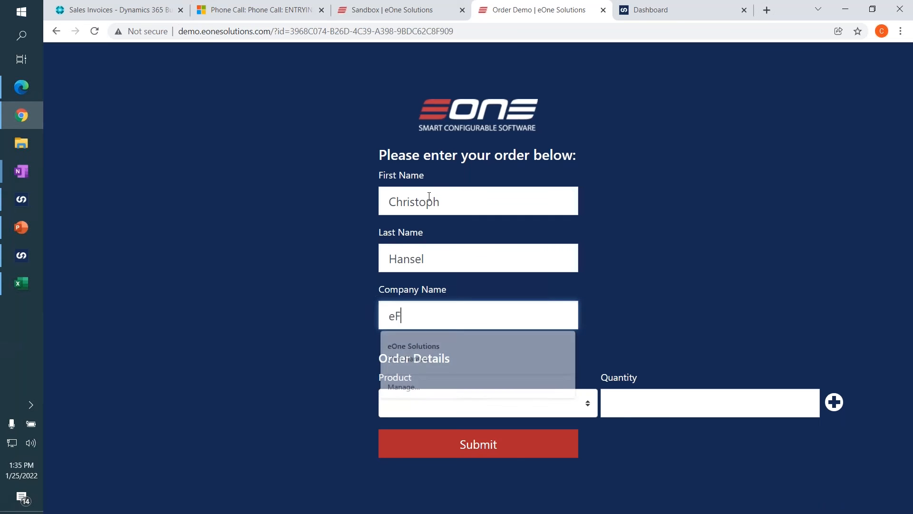
type("ive Solutions")
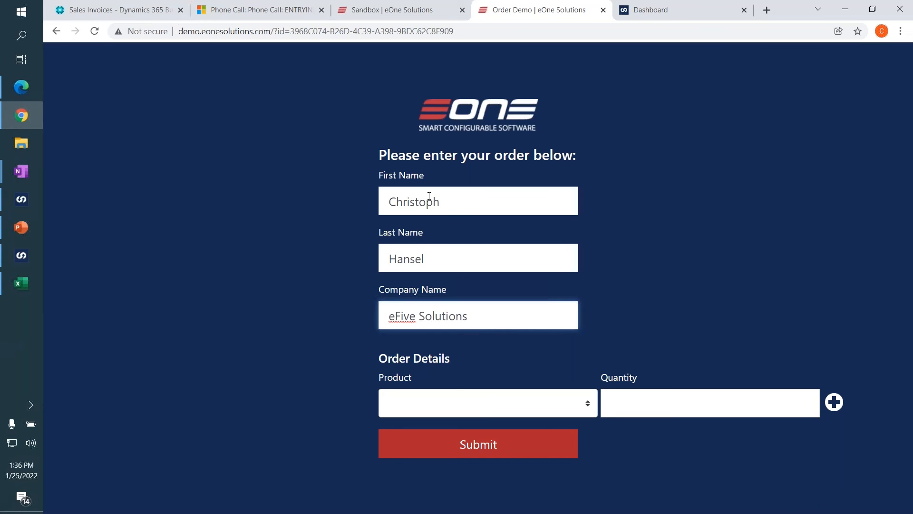
Add order lines for Unicycle with quantity 5 and Flat Tire with quantity 3, and submit the order.
left_click(511, 390)
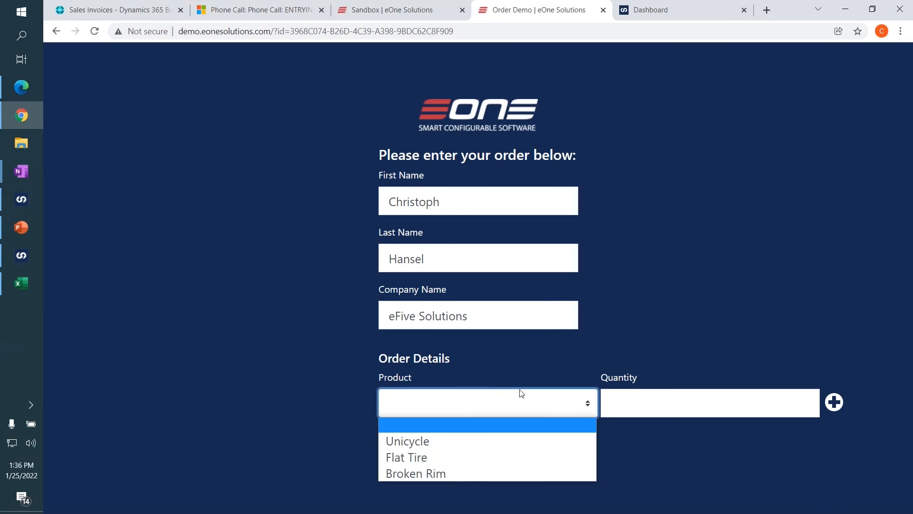
left_click(504, 439)
left_click(656, 403)
type("5")
left_click(834, 402)
left_click(497, 419)
left_click(500, 472)
left_click(625, 427)
type("3")
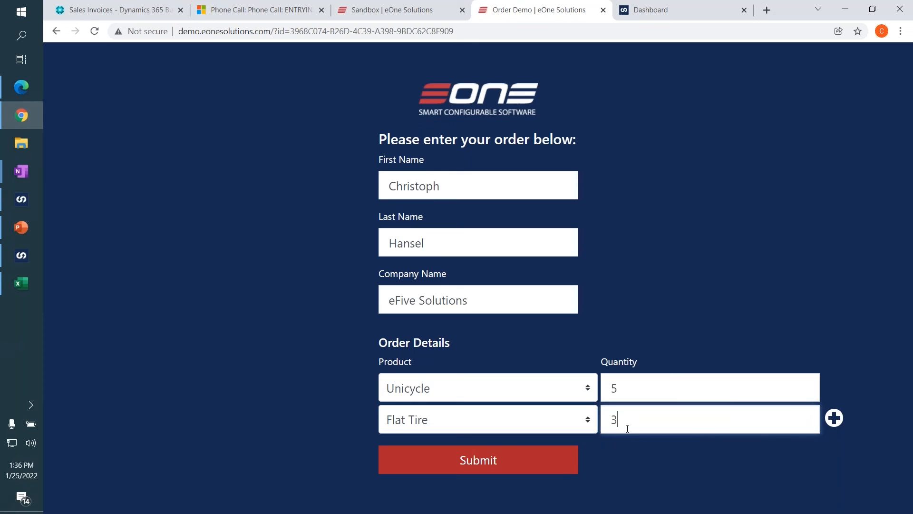
left_click(614, 457)
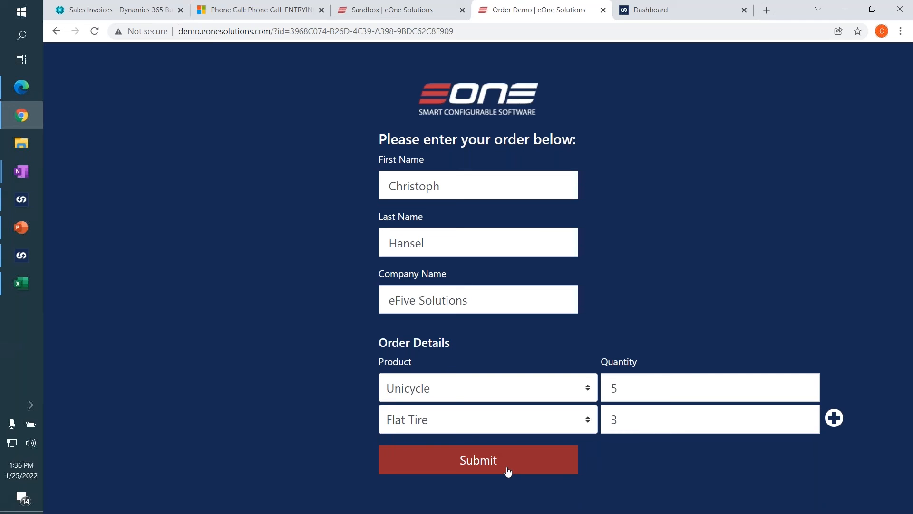
left_click(479, 471)
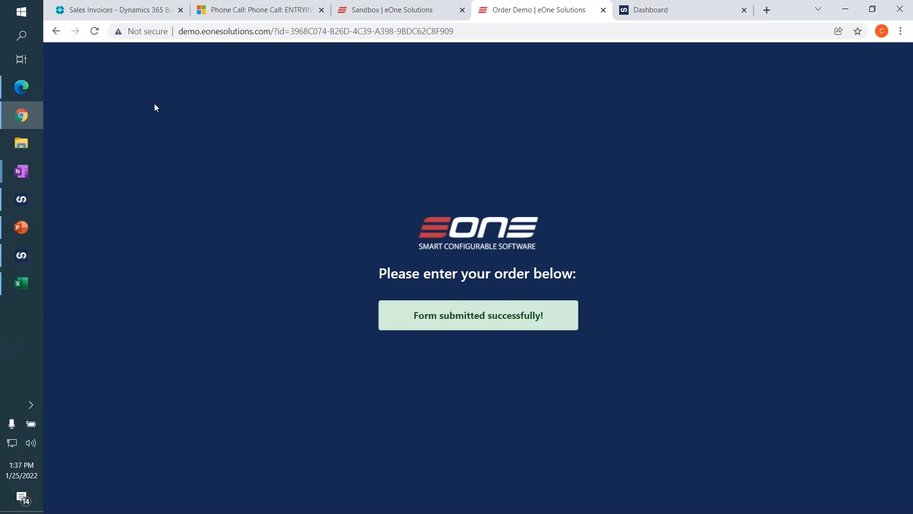
Switch to Business Central, open the Customers list and filter it by Last Date Modified for today, 01/25/22.
left_click(142, 13)
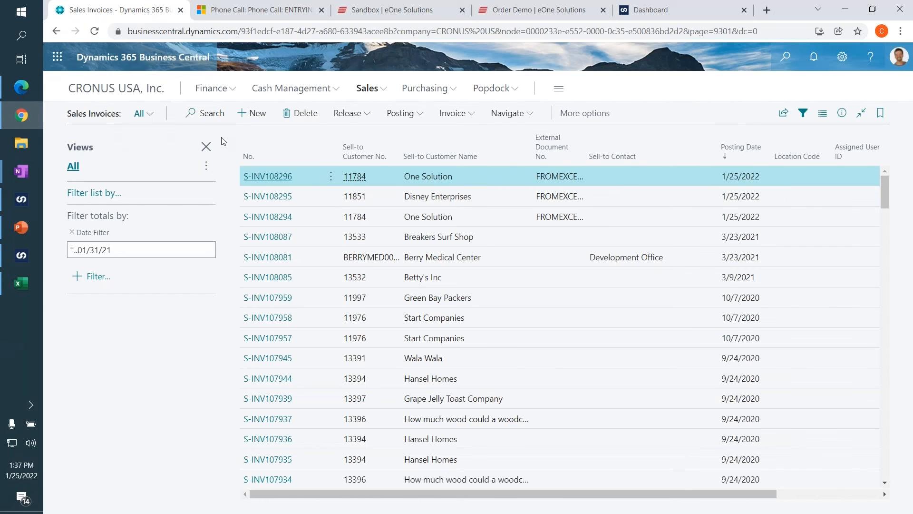
left_click(366, 93)
left_click(101, 118)
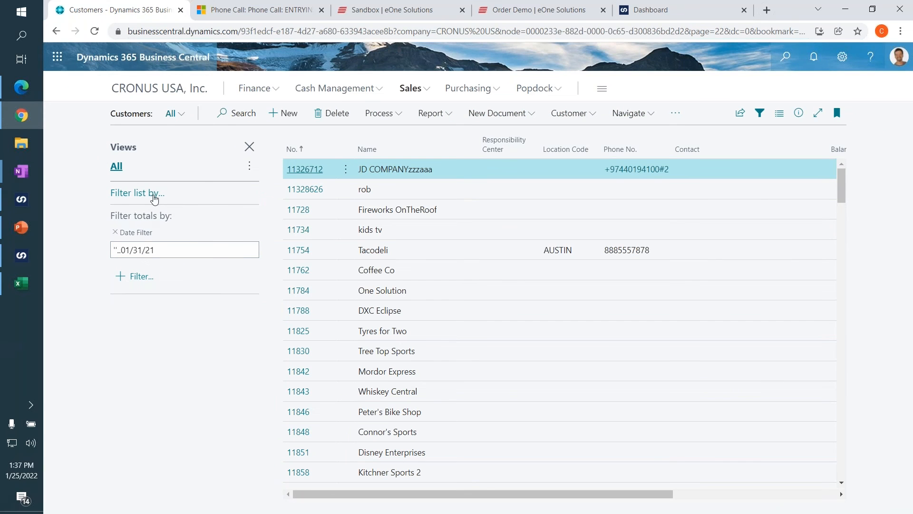
left_click(130, 197)
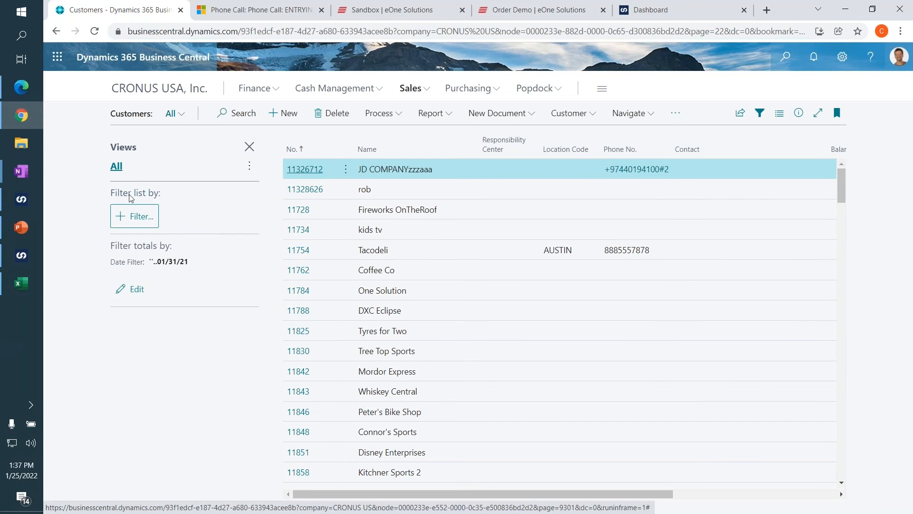
left_click(138, 216)
type("Last Date Modified")
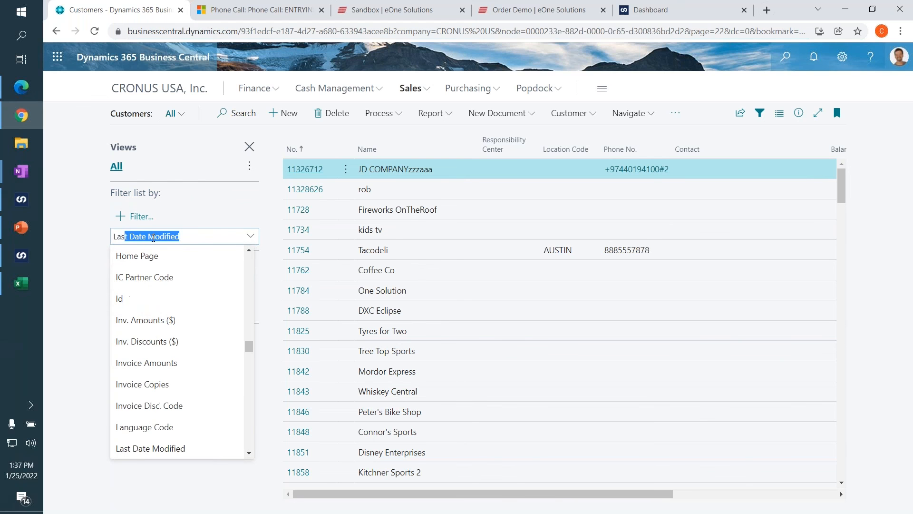
key("Return")
type("t")
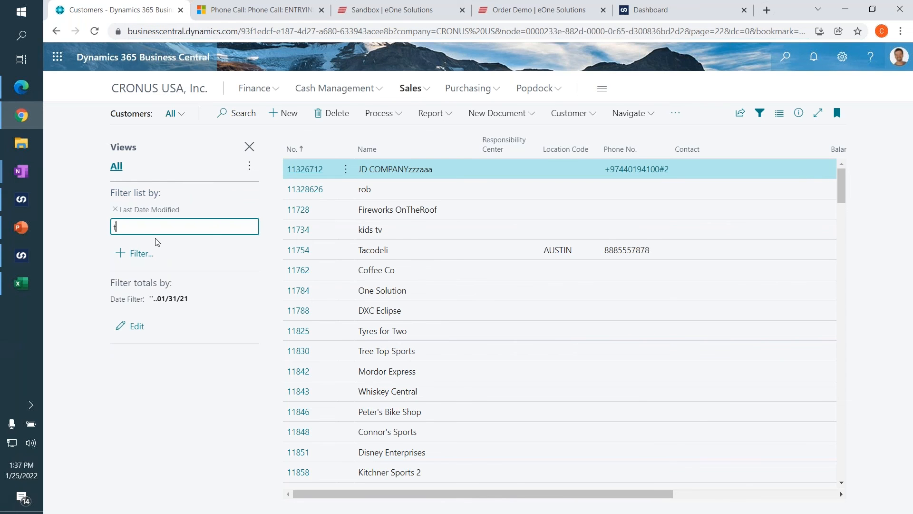
key("Tab")
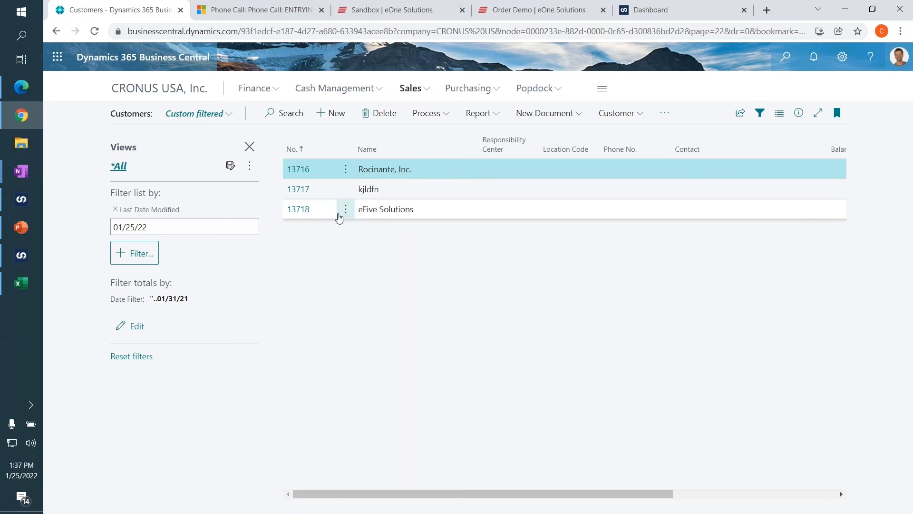
Open the eFive Solutions customer card and examine its sales history of ongoing and posted documents.
left_click(304, 212)
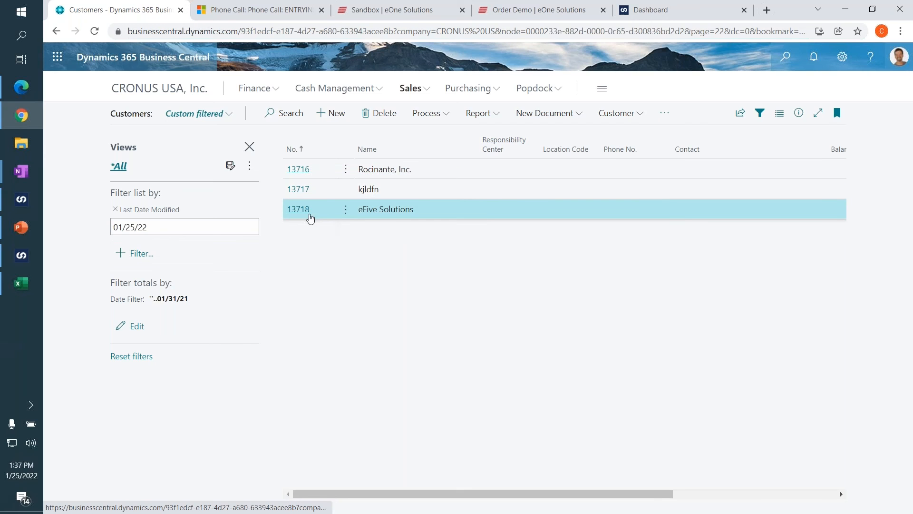
scroll(376, 234, "down", 3)
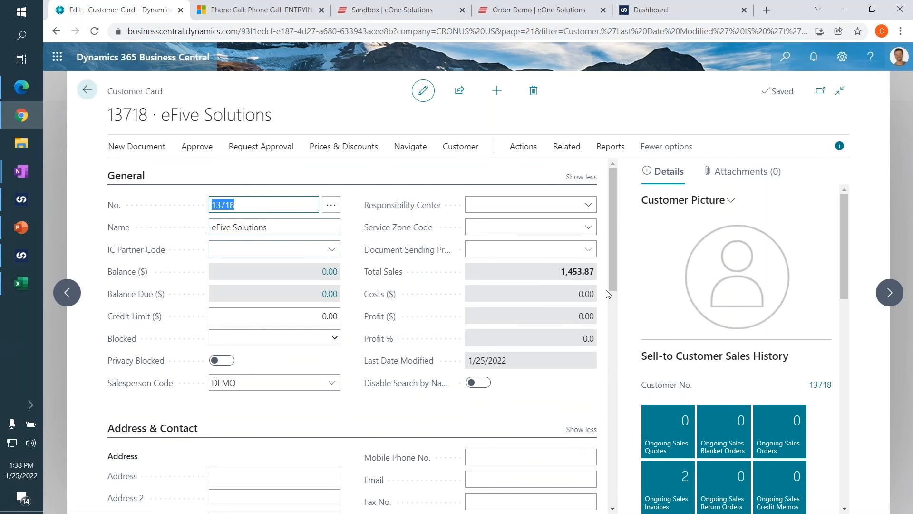
scroll(533, 287, "down", 5)
scroll(659, 343, "down", 1)
scroll(659, 343, "down", 3)
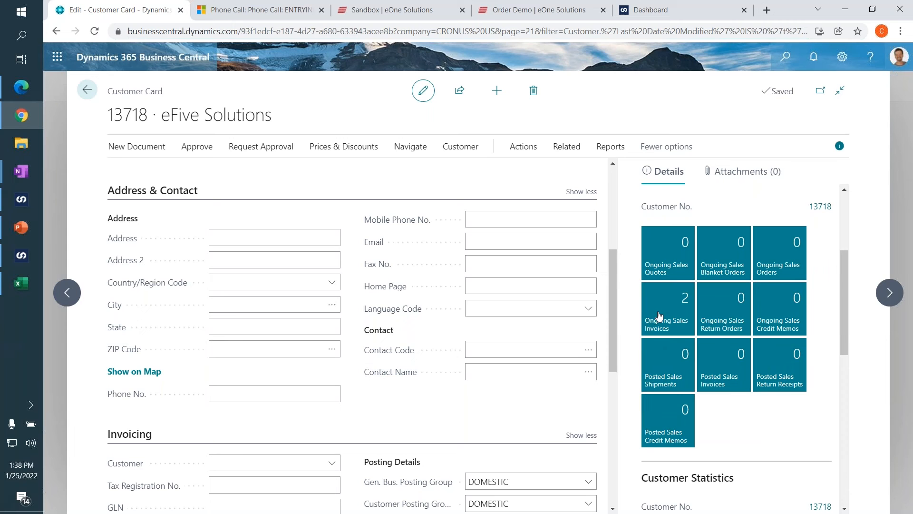
Examine the General, Address and Contact fields of the eFive Solutions customer card for missing information.
scroll(548, 301, "up", 1)
left_click(526, 302)
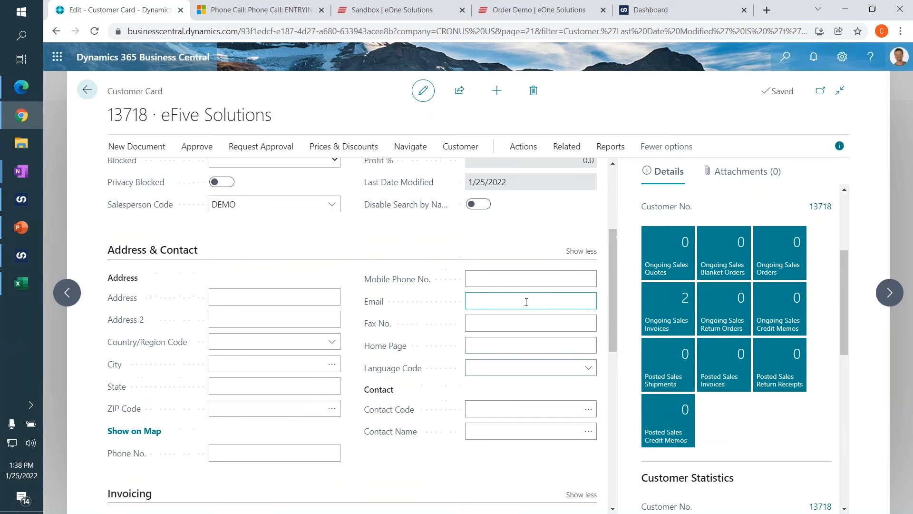
scroll(268, 322, "up", 3)
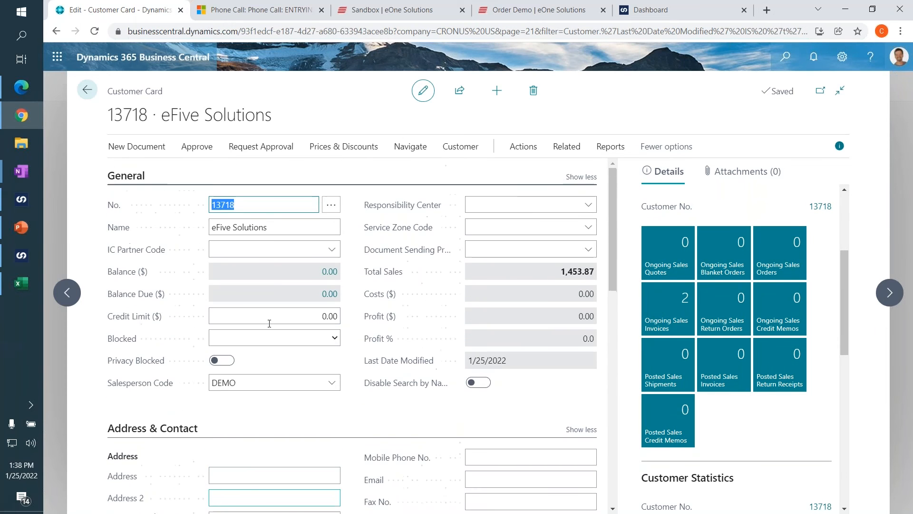
scroll(272, 269, "down", 3)
left_click(243, 292)
left_click(230, 321)
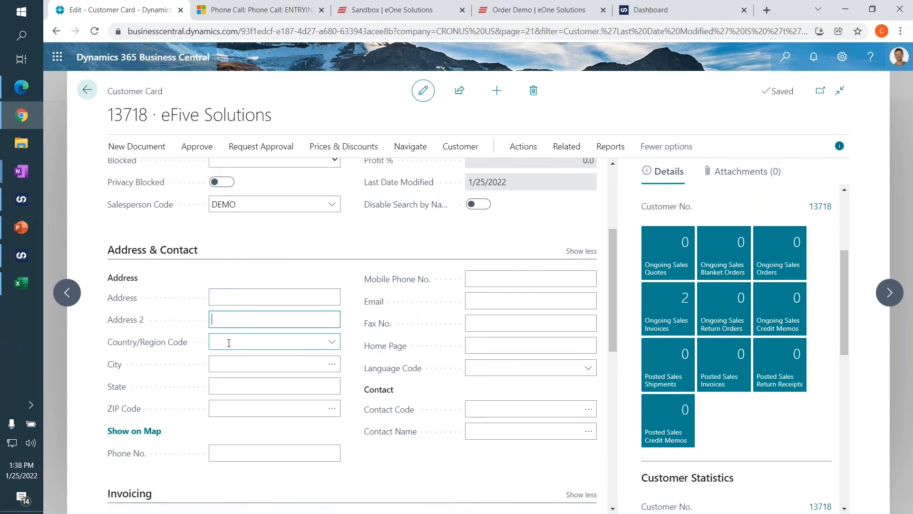
left_click(229, 365)
left_click(230, 384)
left_click(230, 407)
left_click(243, 380)
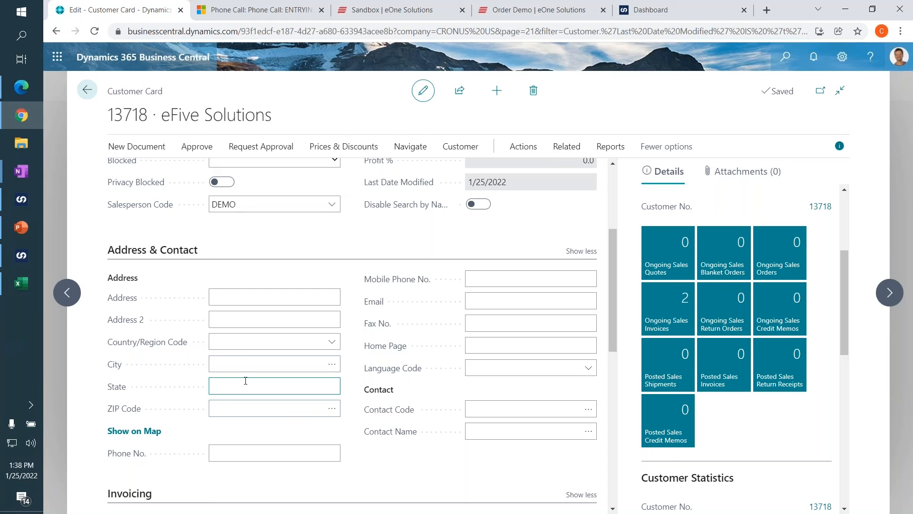
Open the customer's ongoing sales invoices and create a new sales invoice for eFive Solutions.
left_click(655, 319)
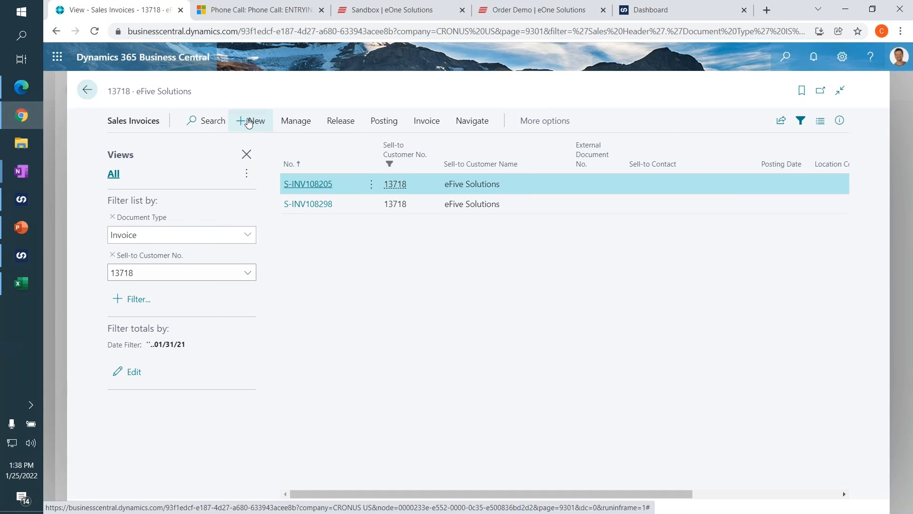
left_click(250, 121)
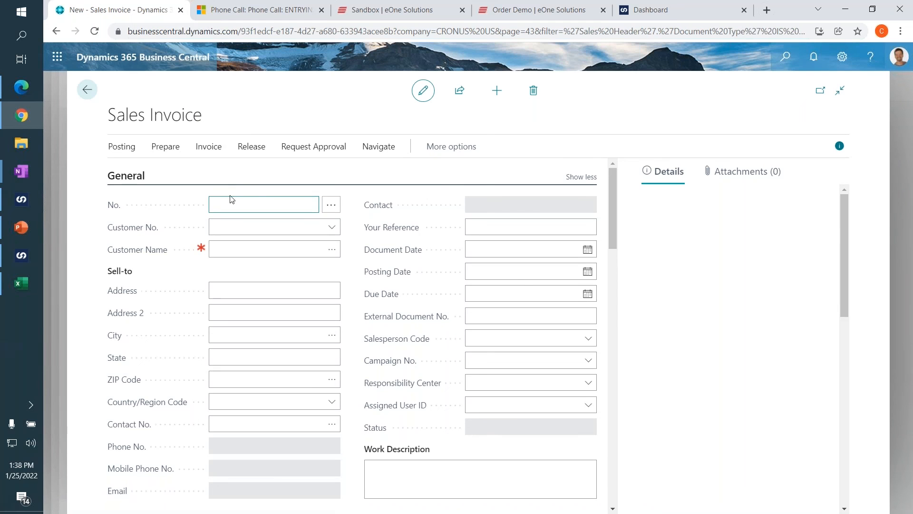
key("Tab")
key("Tab")
key("Tab")
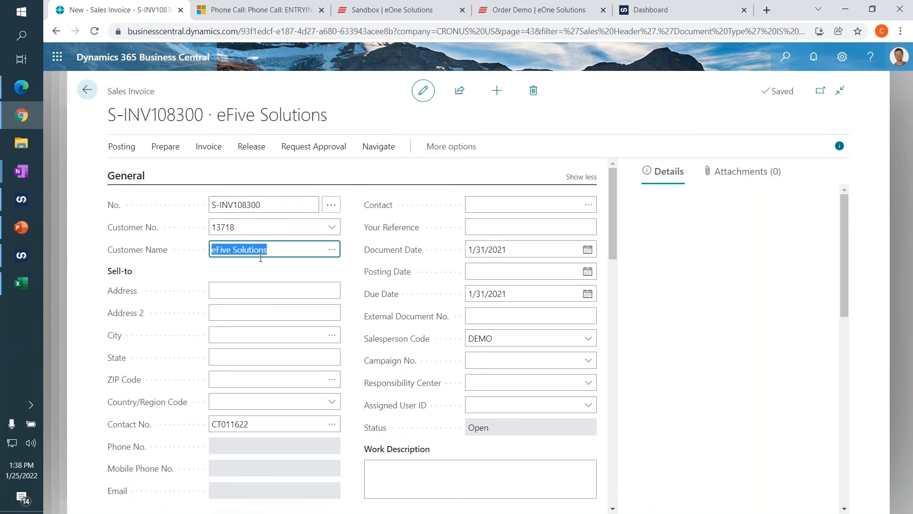
Set the new invoice's Your Reference to FROMBCDEMO and its document date and due date to today.
left_click(491, 227)
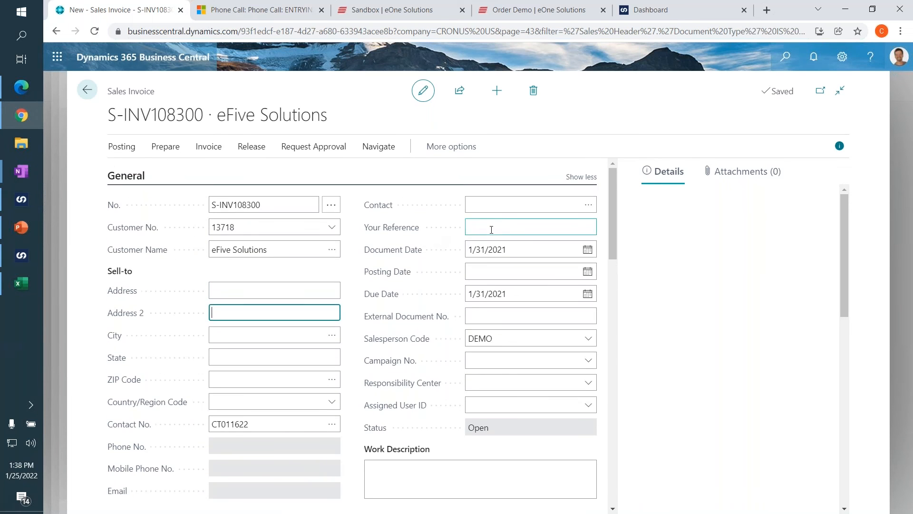
type("FROMBC")
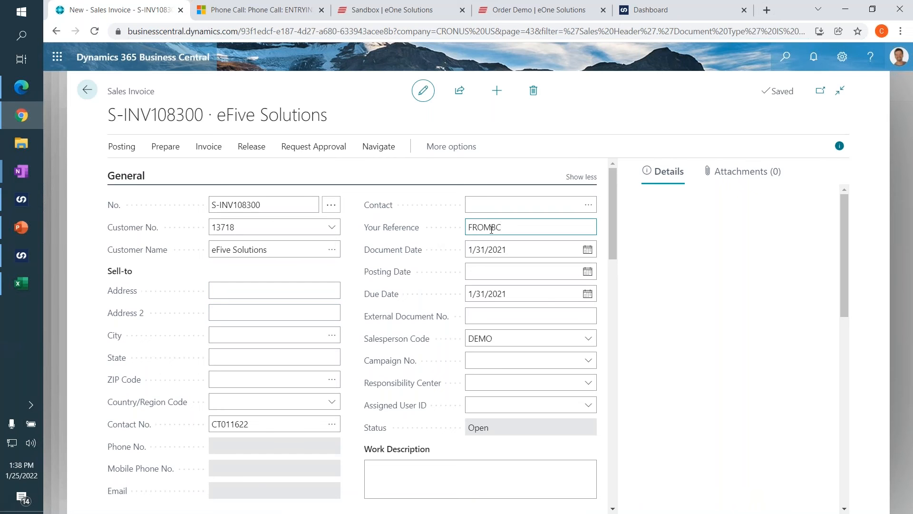
type("DEMO")
key("Tab")
key("Tab")
key("Tab")
key("Tab")
scroll(487, 228, "down", 3)
key("shift+Tab")
key("shift+Tab")
key("shift+Tab")
type("t")
key("Tab")
type("T")
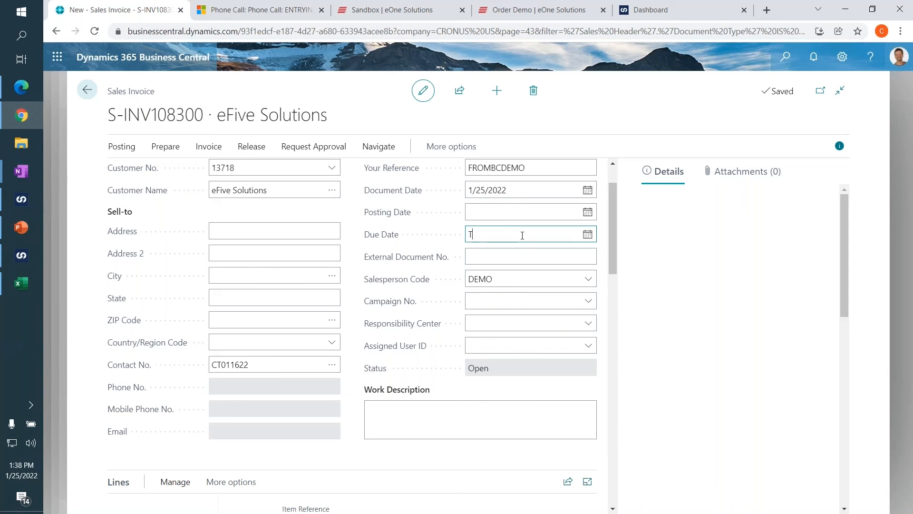
left_click(505, 257)
Add an item line for the Performance Bicycle with quantity 5 to the eFive Solutions invoice.
scroll(458, 253, "down", 3)
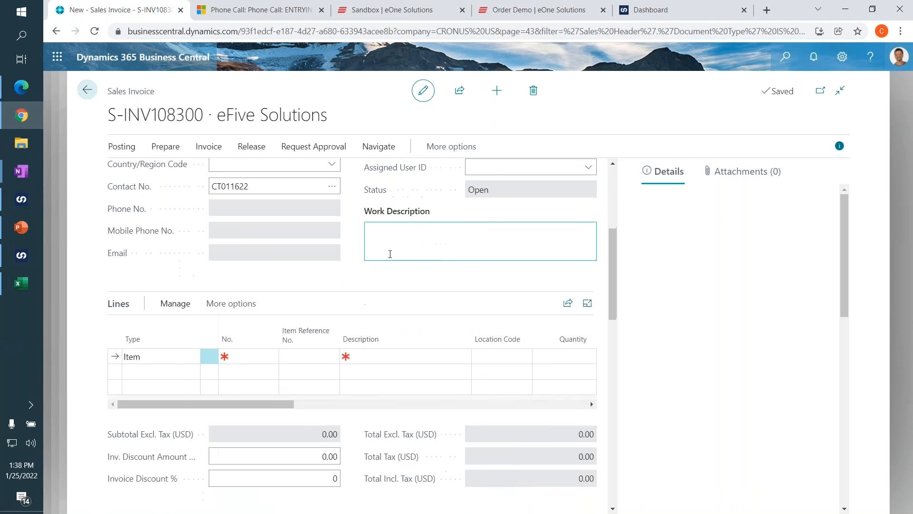
scroll(304, 286, "down", 1)
left_click(369, 296)
left_click(470, 297)
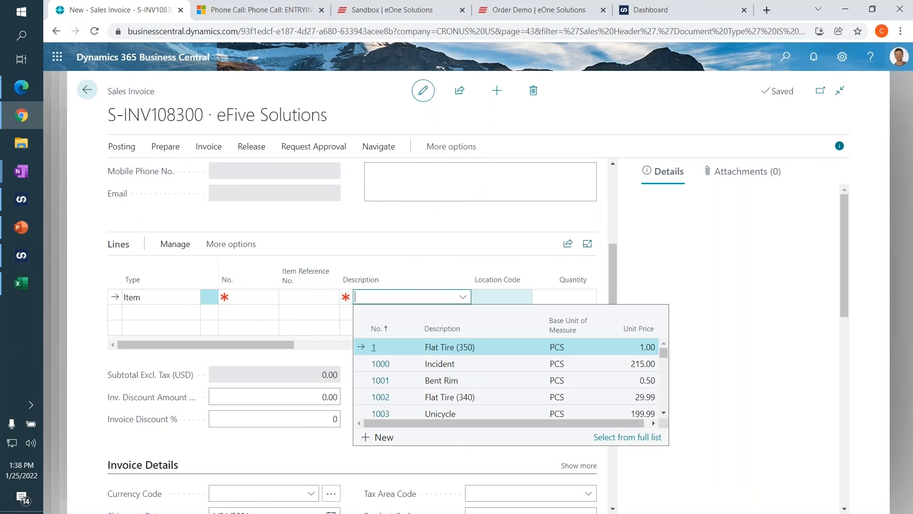
scroll(461, 375, "down", 4)
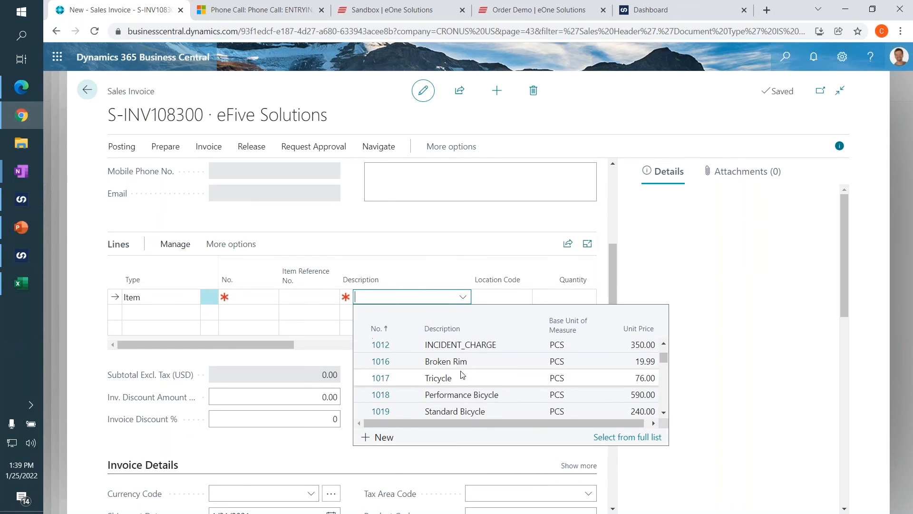
left_click(515, 397)
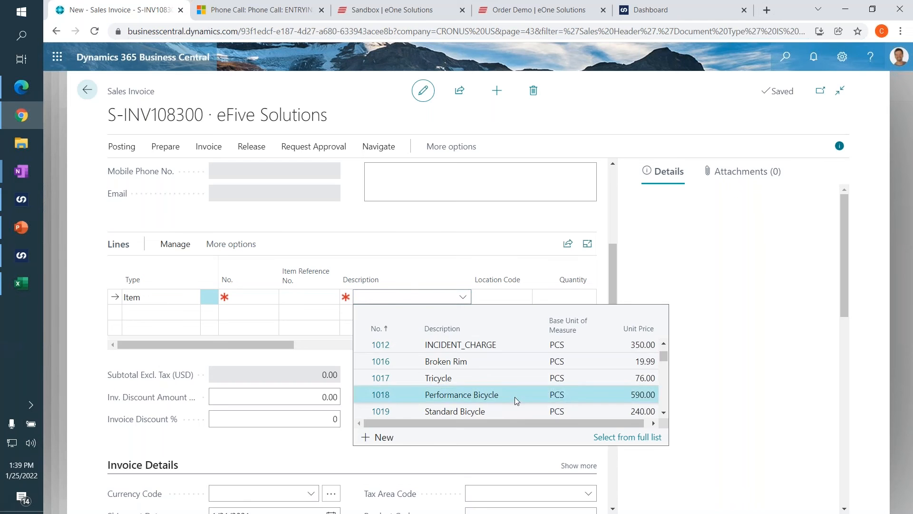
left_click(555, 298)
type("5")
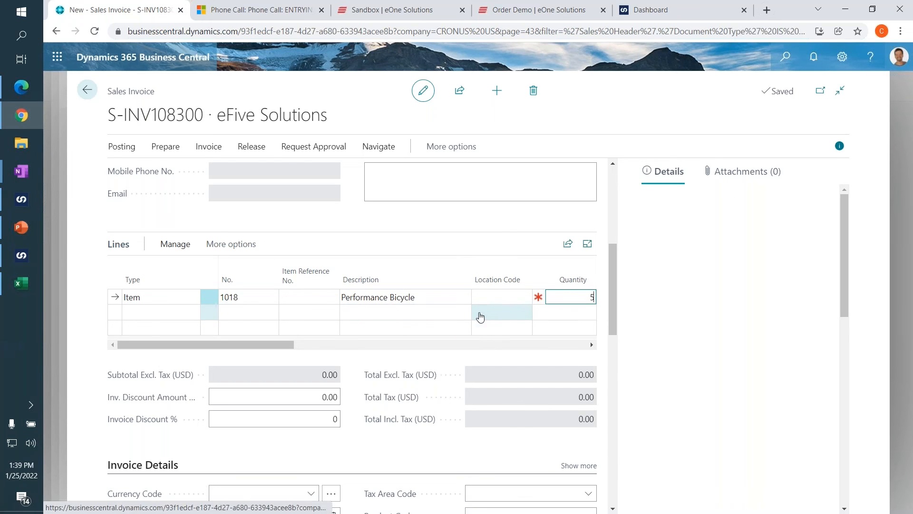
left_click(481, 318)
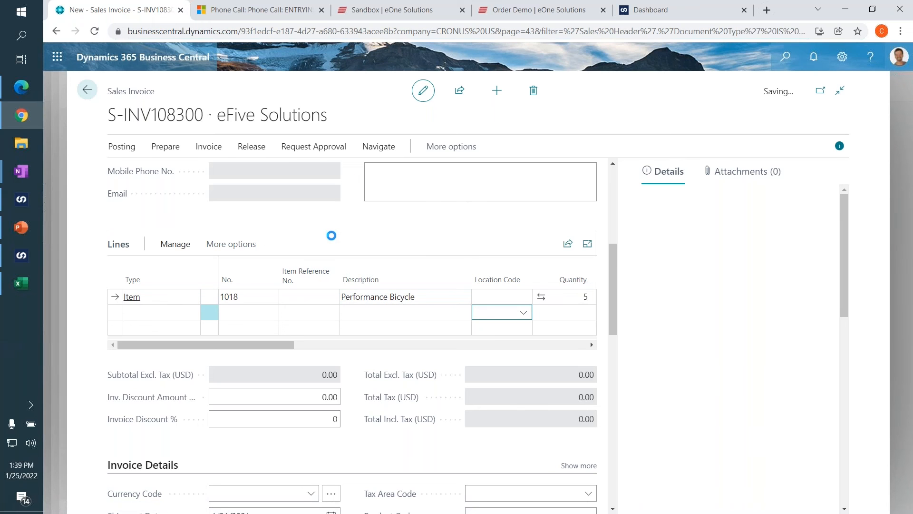
Leave the eFive Solutions sales invoice without posting it and return to the customer's sales invoice list.
left_click(98, 92)
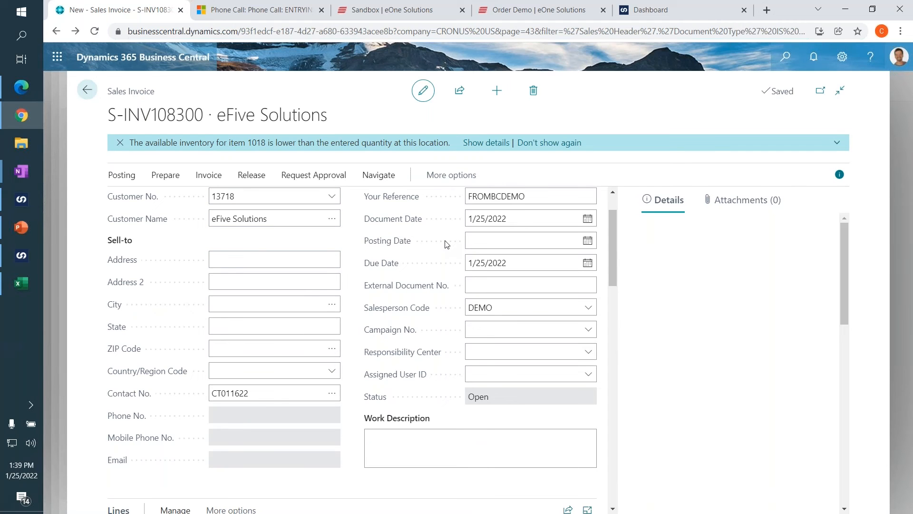
left_click(89, 92)
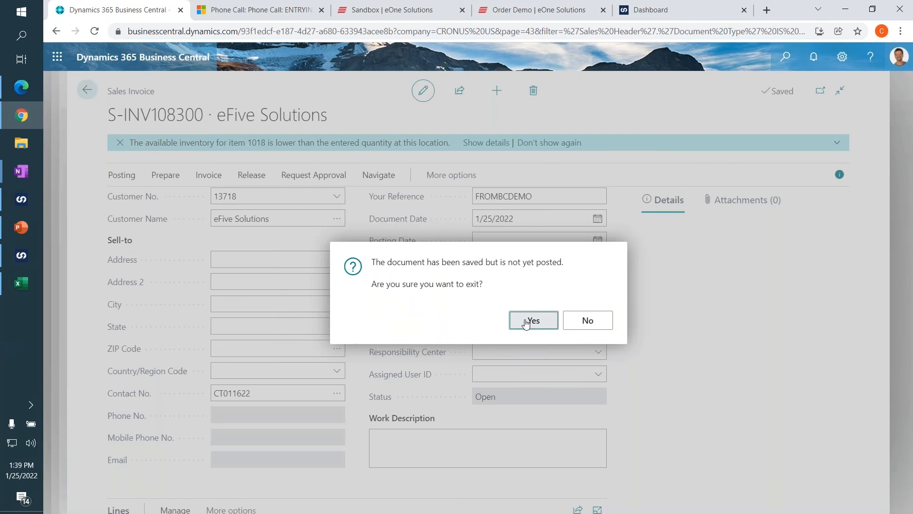
left_click(526, 323)
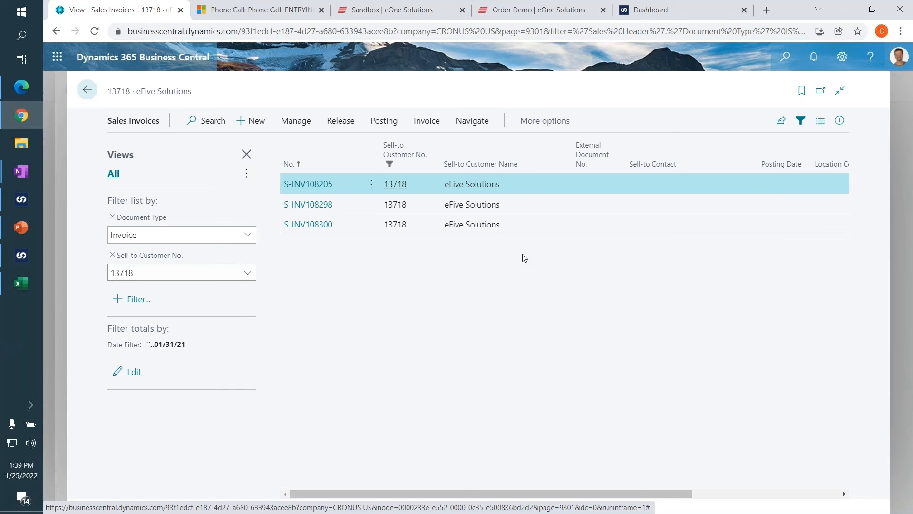
Switch to the Dynamics 365 Sales Hub and display its accounts in the Active Accounts view.
left_click(256, 13)
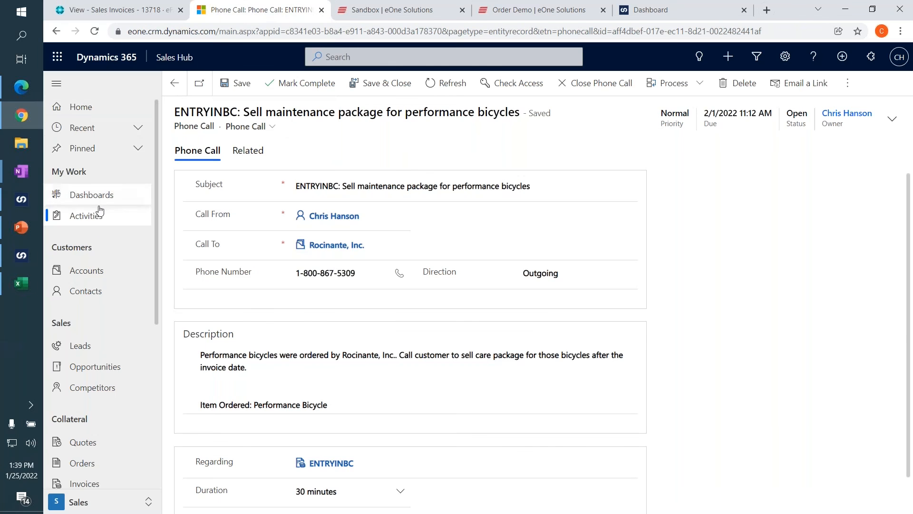
left_click(98, 270)
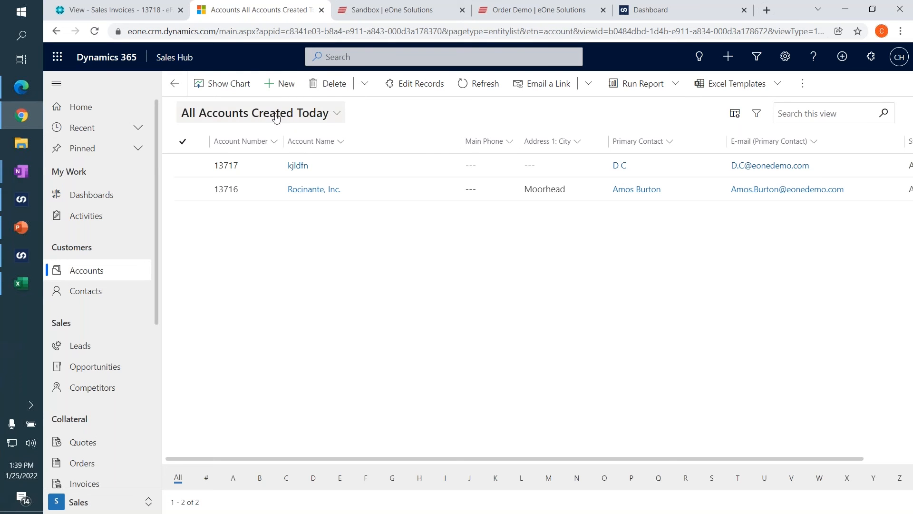
left_click(259, 117)
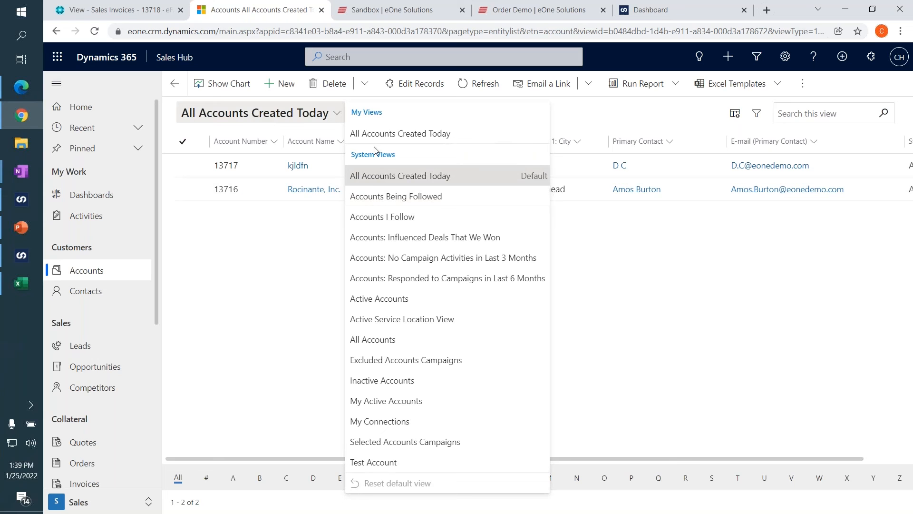
left_click(379, 299)
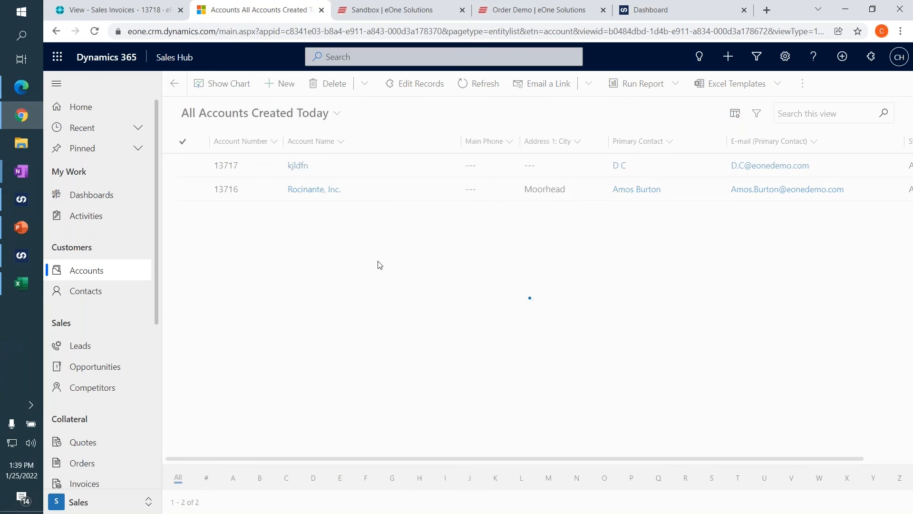
Search the active accounts for "efive" and widen the primary contact's e-mail column.
left_click(801, 114)
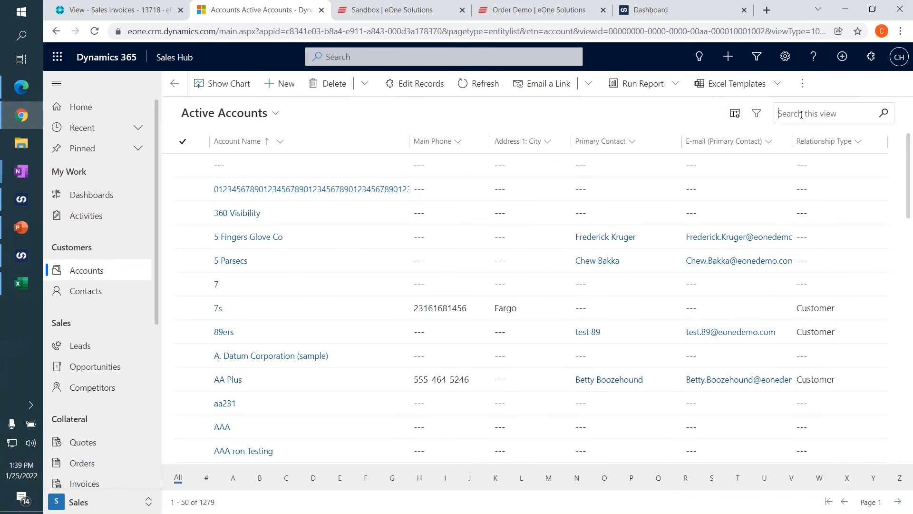
type("efice")
key("Return")
key("BackSpace")
key("BackSpace")
type("ve")
key("Return")
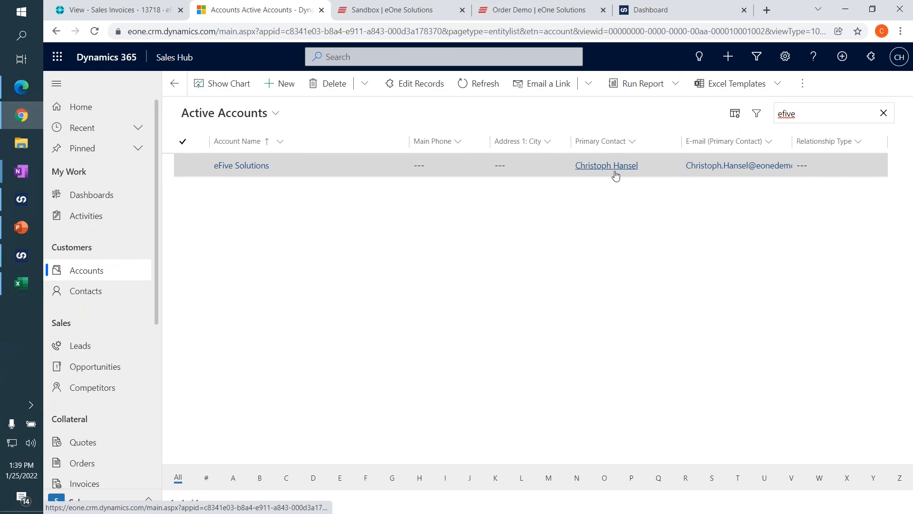
left_click_drag(793, 144, 834, 142)
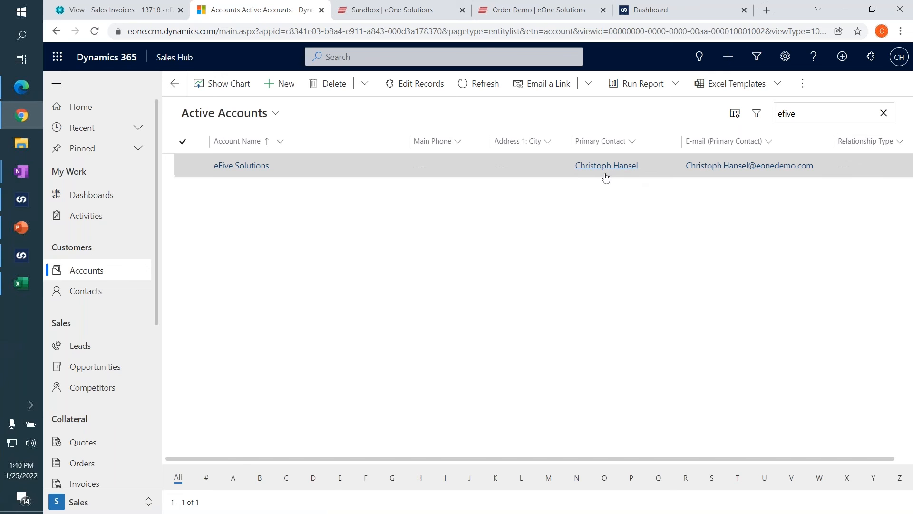
Open the eFive Solutions account and examine its account information, address fields and sales invoices.
left_click(246, 167)
scroll(286, 217, "down", 1)
scroll(287, 220, "up", 1)
scroll(285, 237, "down", 1)
scroll(286, 238, "down", 4)
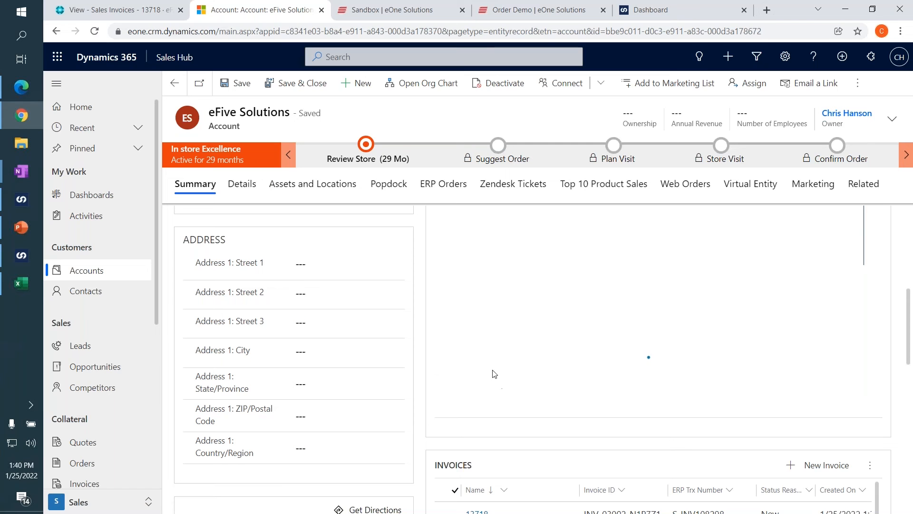
scroll(318, 313, "up", 5)
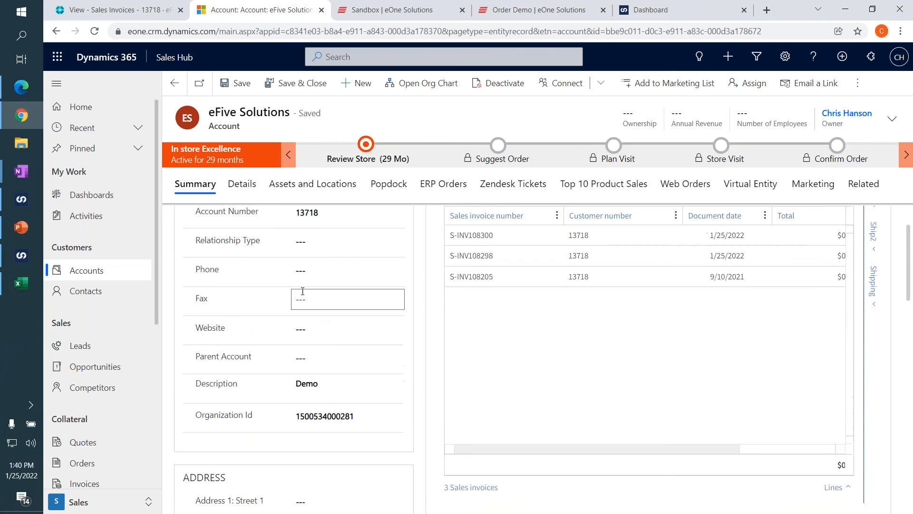
scroll(318, 313, "up", 1)
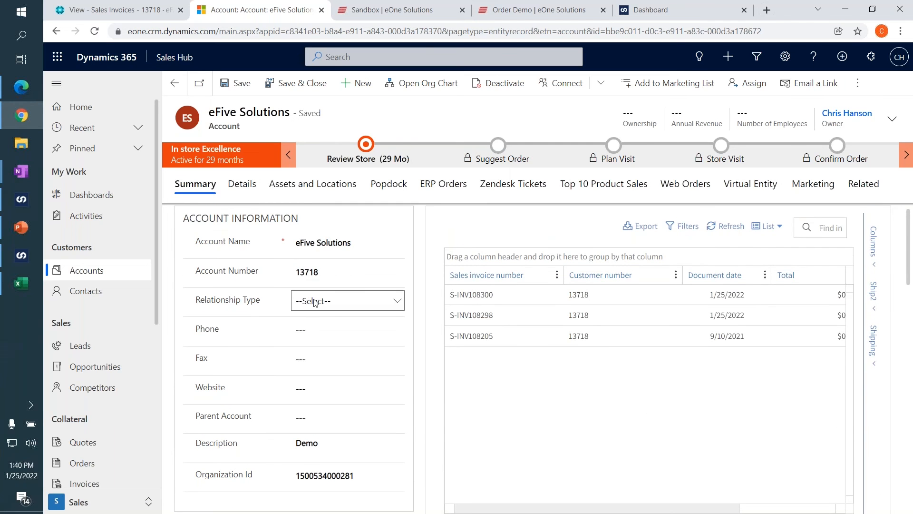
Fill the account's Address 1 fields from a saved postal address suggestion and decline updating the browser's stored address.
scroll(314, 303, "down", 3)
left_click(325, 381)
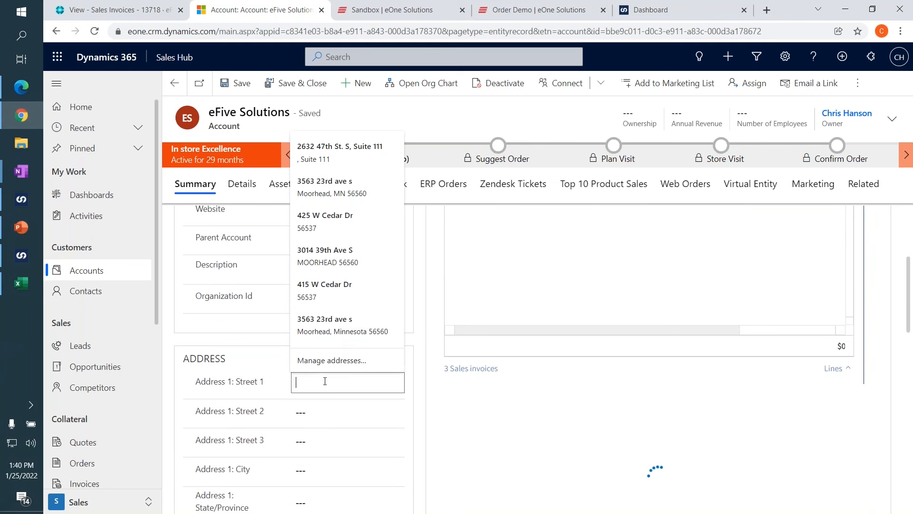
left_click(323, 192)
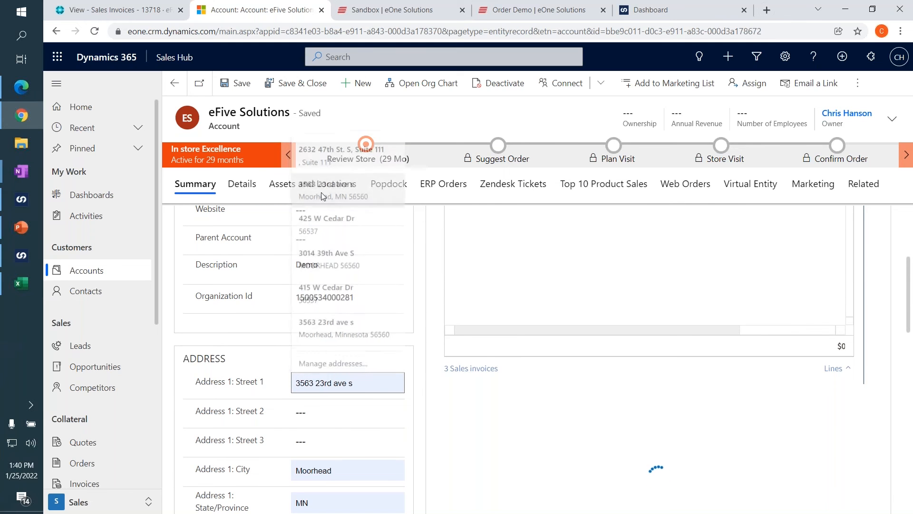
scroll(271, 318, "down", 2)
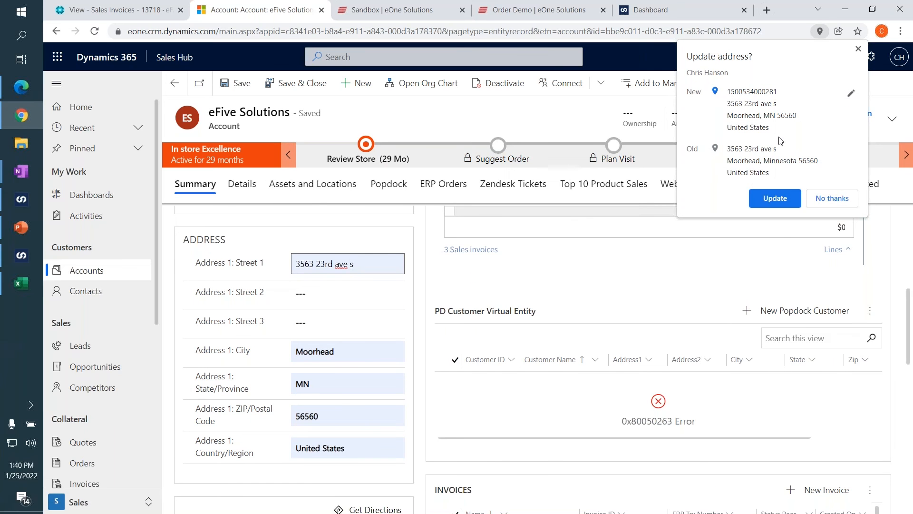
left_click(830, 199)
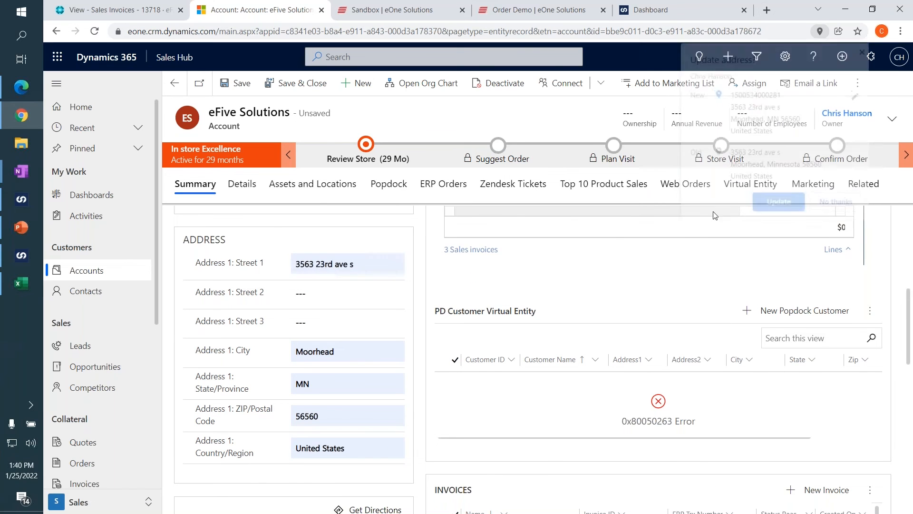
Enter the suite in the account's Address 1: Street 2 field.
left_click(308, 295)
left_click(252, 296)
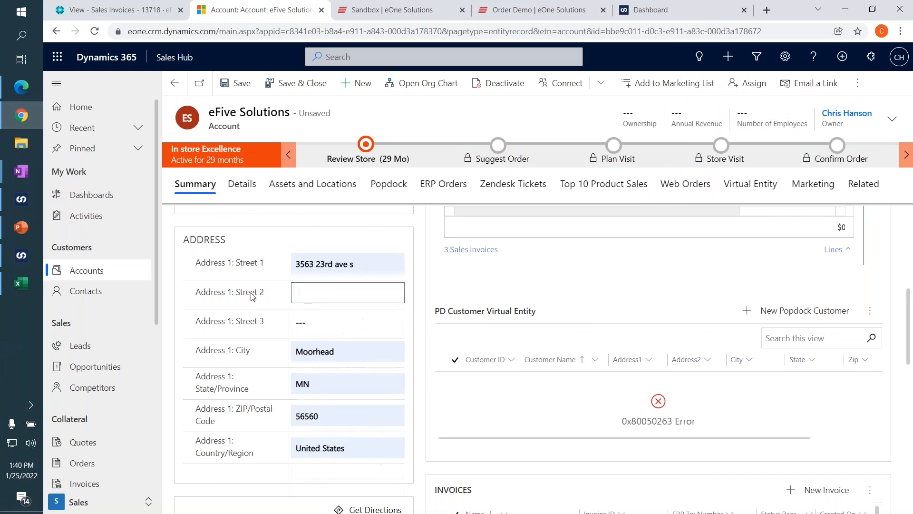
type("Suite Z")
key("Tab")
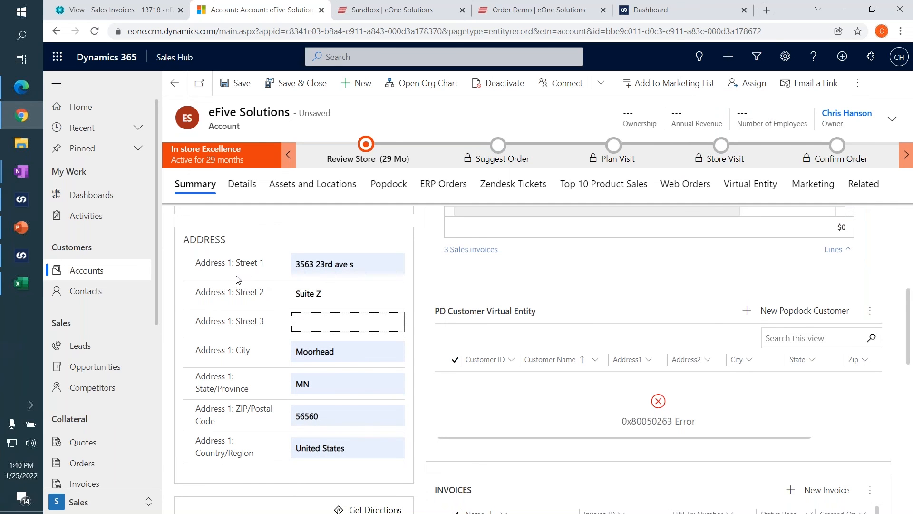
Set the account's Relationship Type to Customer and save the eFive Solutions account.
scroll(243, 283, "down", 1)
scroll(260, 338, "up", 5)
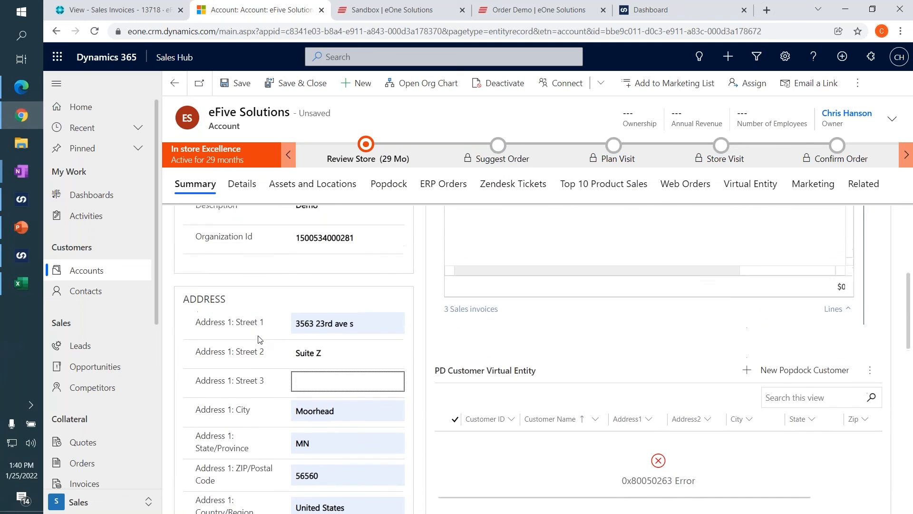
scroll(263, 337, "up", 1)
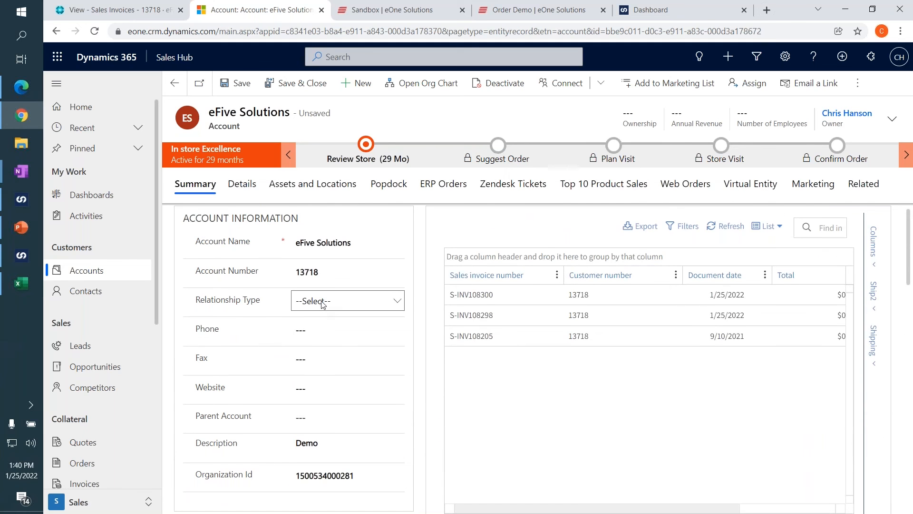
left_click(326, 301)
left_click(322, 353)
left_click(233, 85)
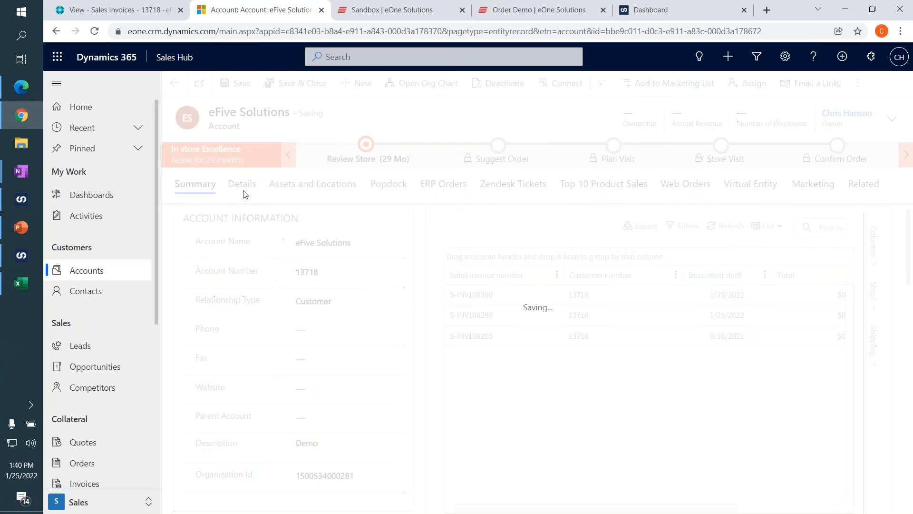
Examine the saved account's general information and its address fields.
scroll(267, 282, "down", 1)
scroll(269, 282, "up", 1)
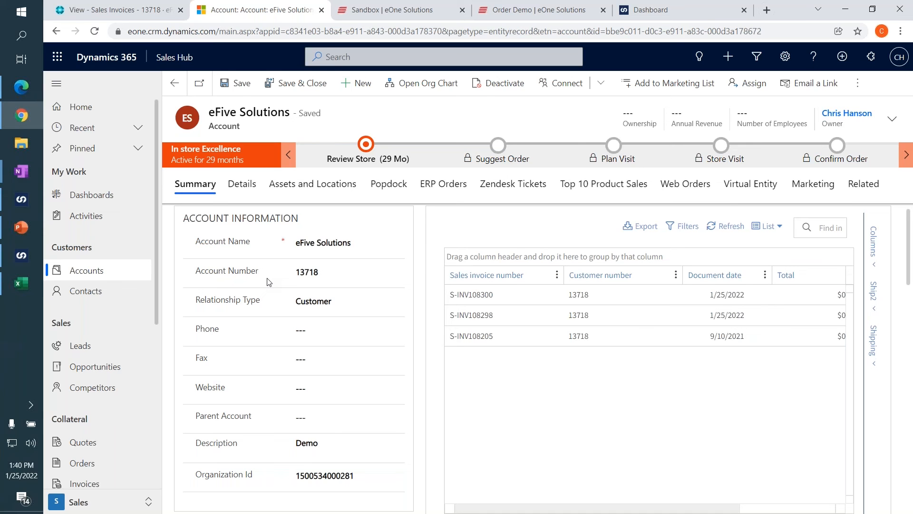
scroll(276, 276, "down", 6)
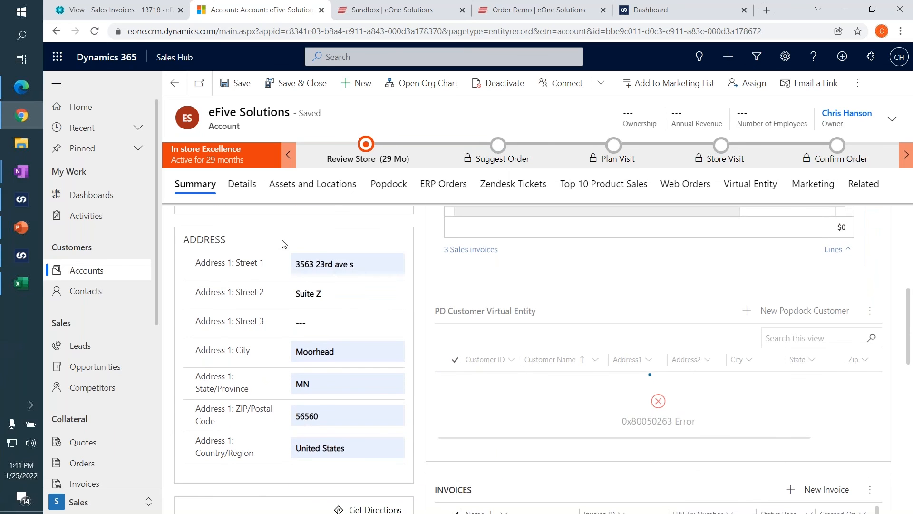
double_click(224, 127)
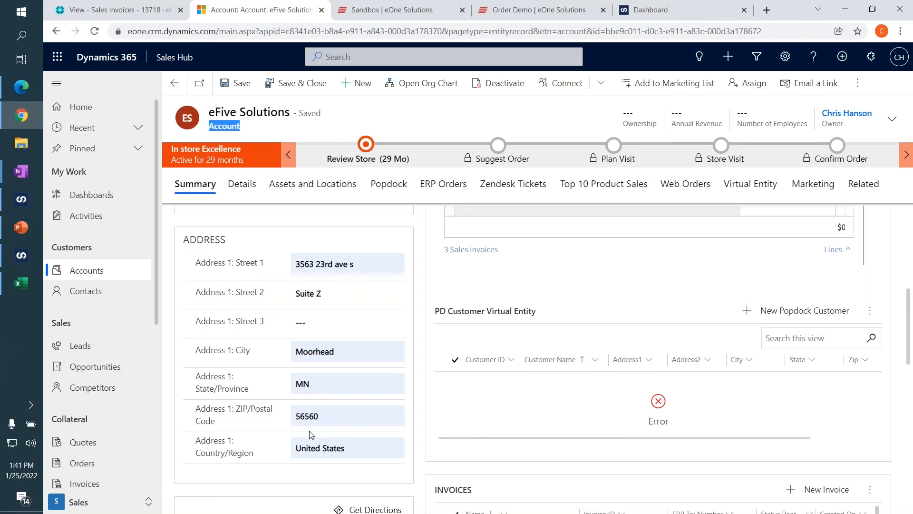
Save the eFive Solutions account again and return to the customer's sales invoice list in Business Central.
scroll(310, 434, "up", 6)
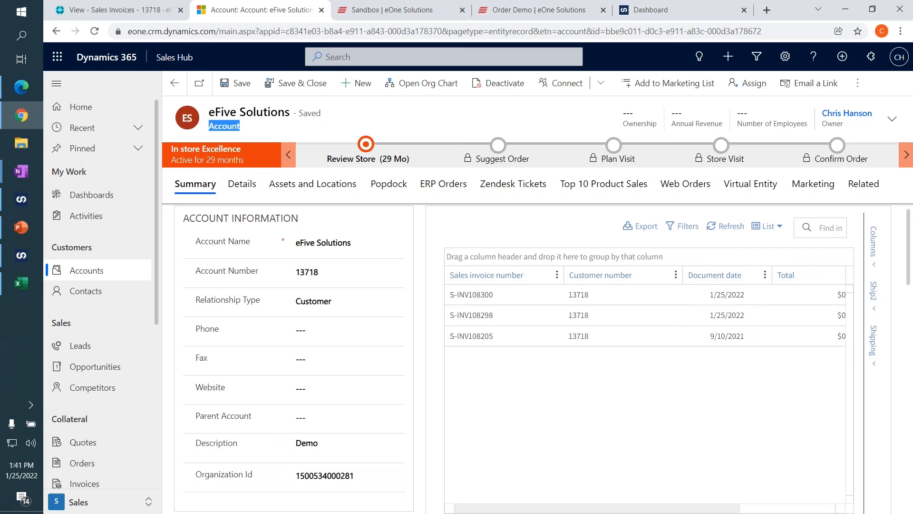
left_click(242, 85)
scroll(283, 273, "down", 3)
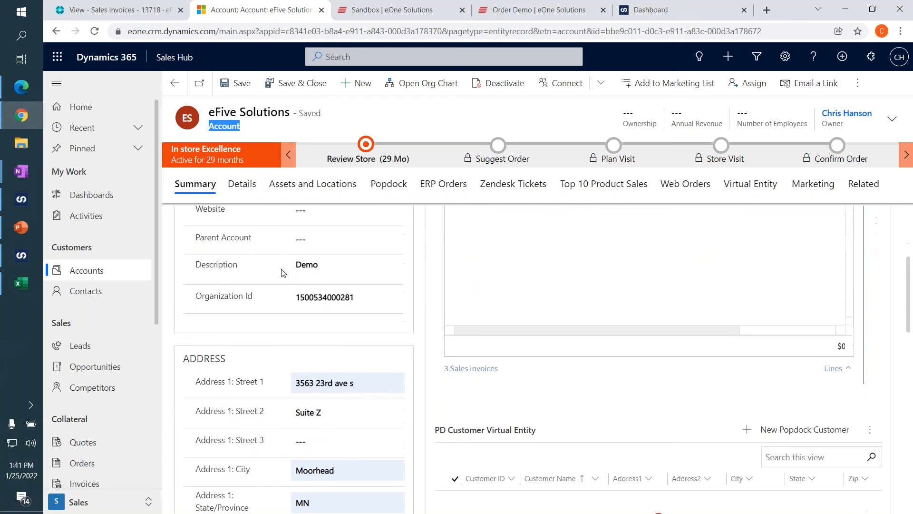
scroll(284, 274, "up", 3)
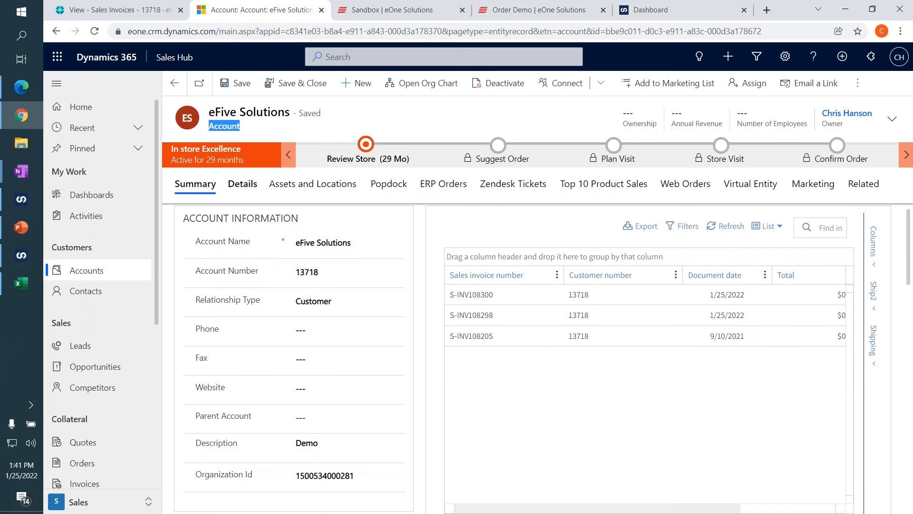
left_click(131, 14)
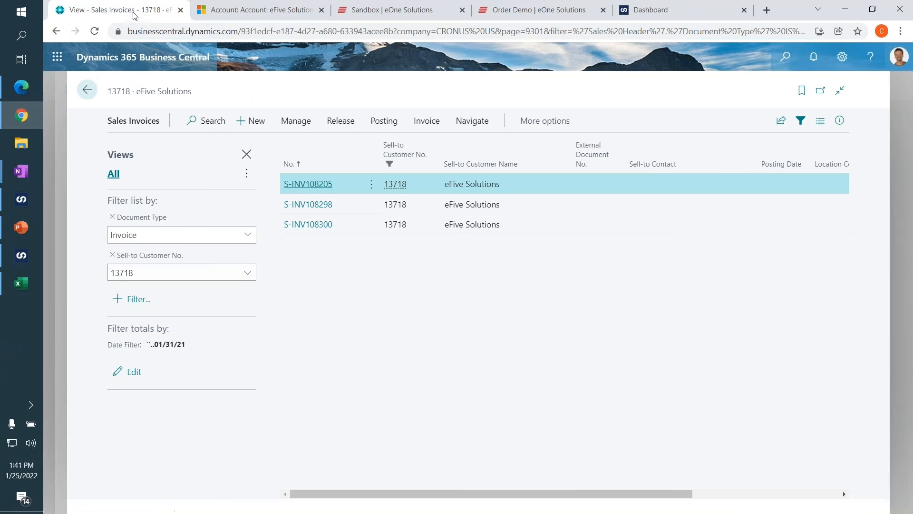
Return to the eFive Solutions customer card and check the Address 2 value.
left_click(95, 94)
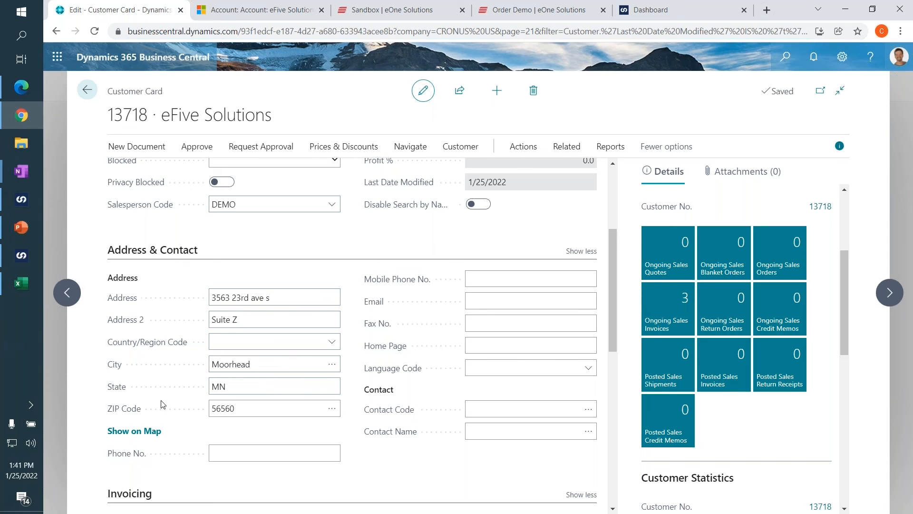
left_click(251, 323)
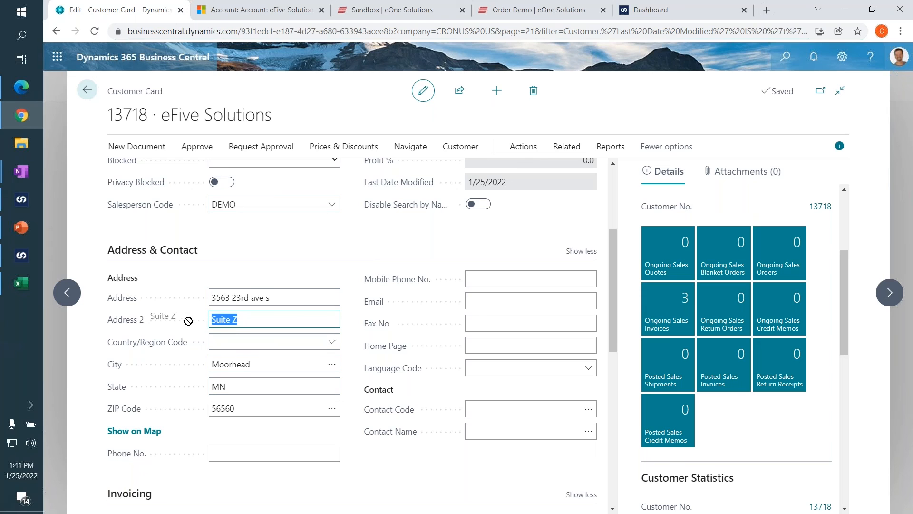
left_click(285, 317)
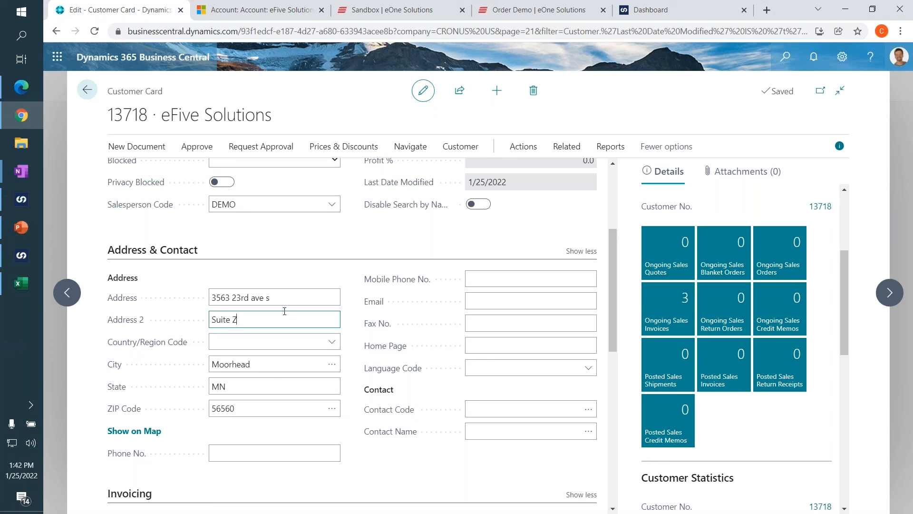
Switch to the eFive Solutions account in Dynamics 365 Sales and examine the columns of its Invoices list.
left_click(280, 17)
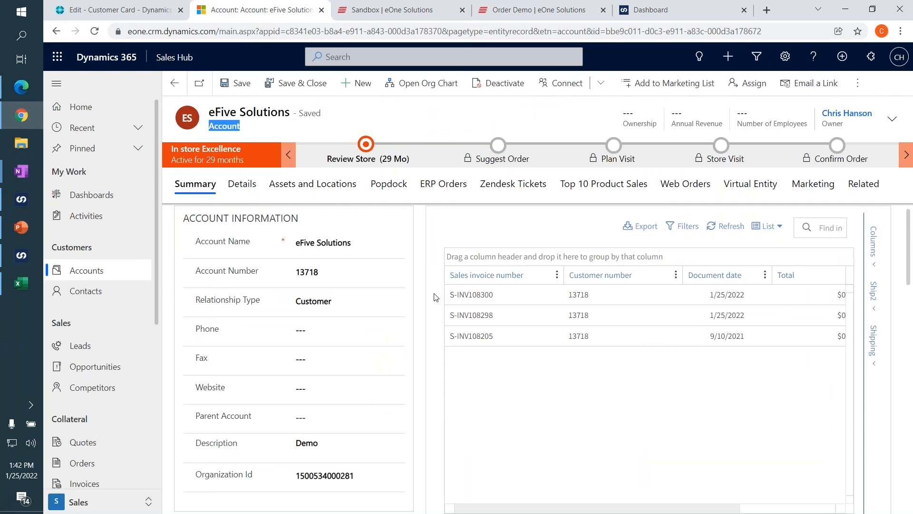
scroll(434, 298, "down", 8)
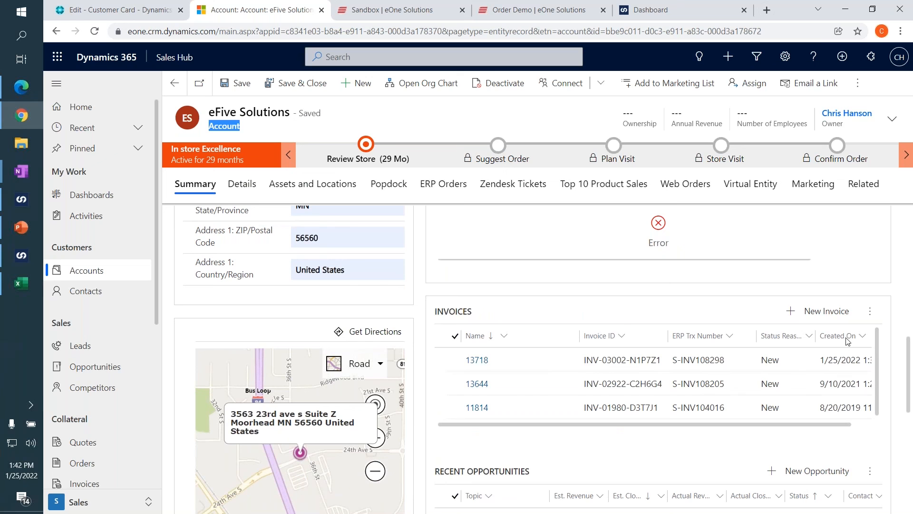
left_click_drag(740, 424, 656, 425)
left_click_drag(726, 415, 763, 407)
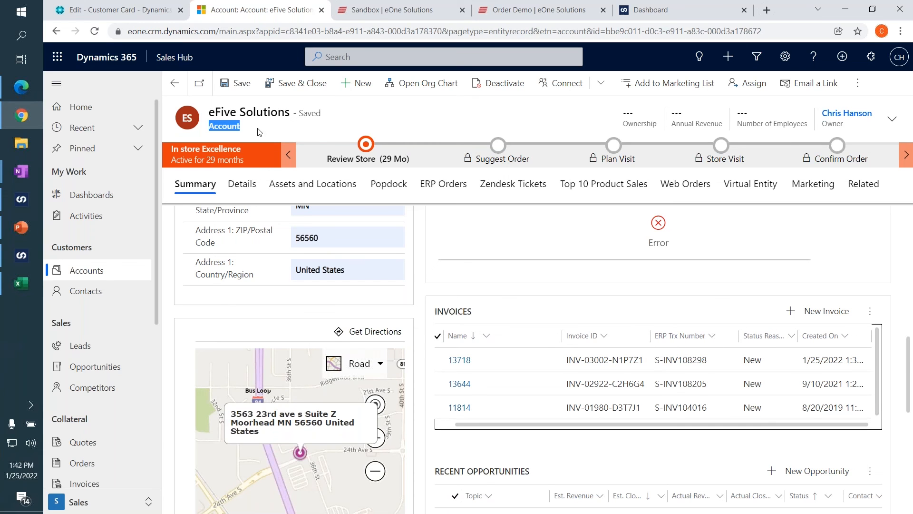
Reload the account page and open the FROMBCDEMO invoice from the Invoices list.
left_click(95, 31)
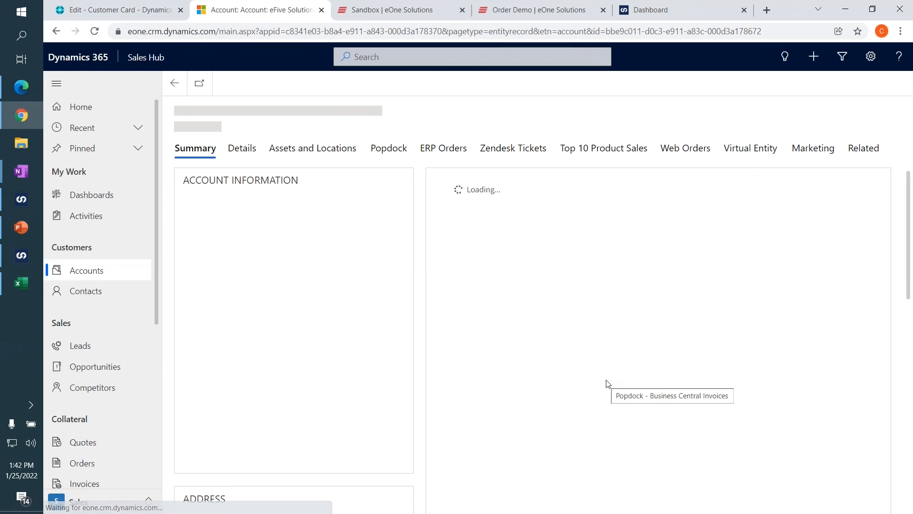
scroll(427, 379, "down", 12)
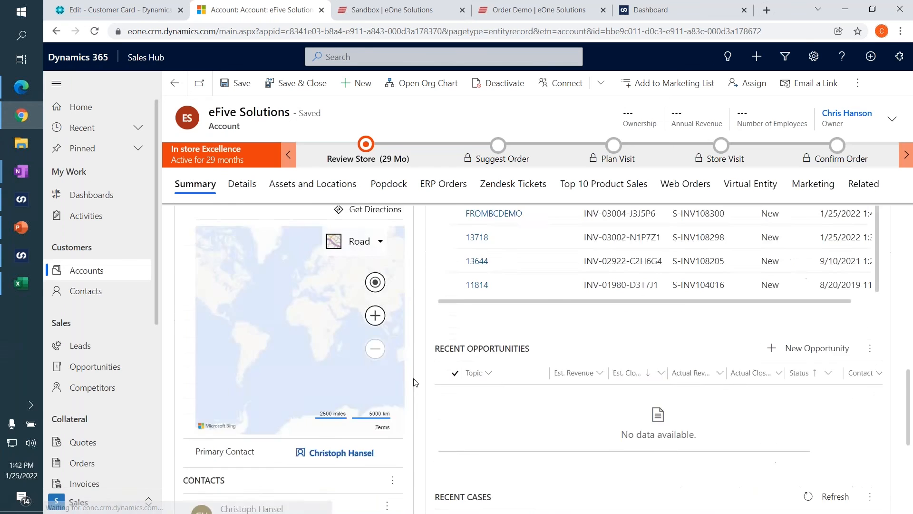
scroll(459, 354, "up", 10)
scroll(500, 338, "down", 1)
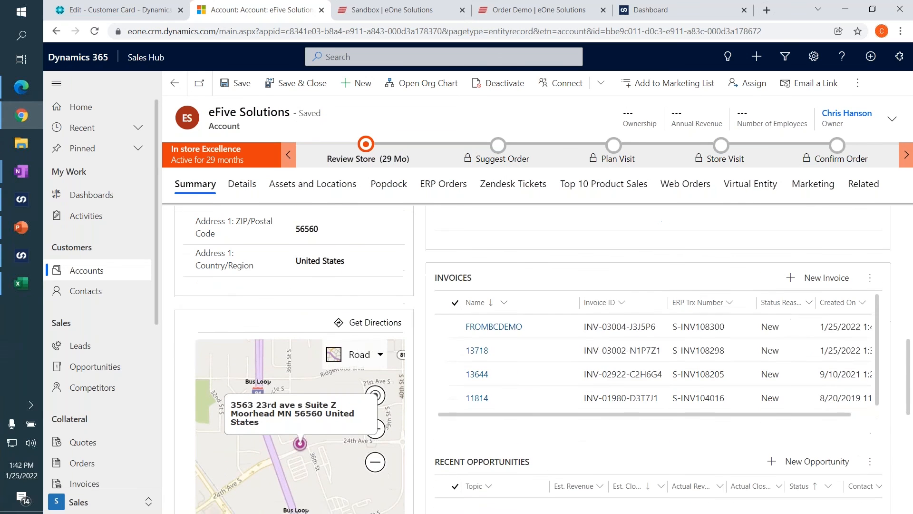
left_click(494, 326)
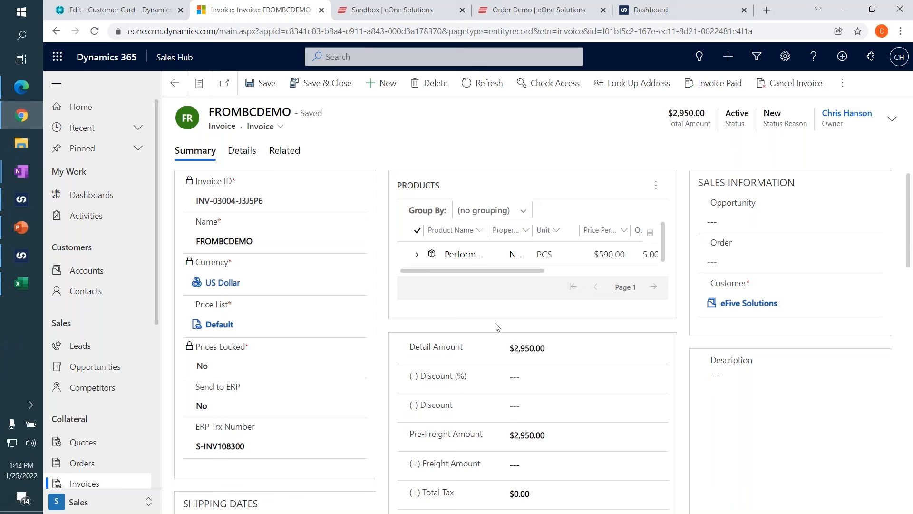
Widen the Product Name column and examine the invoice's product line, unit price, quantity and amounts.
left_click_drag(489, 233, 538, 230)
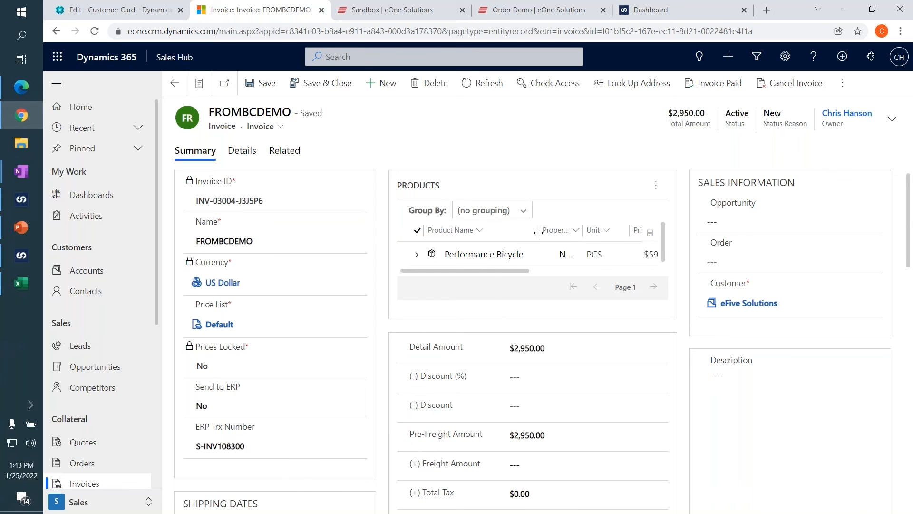
left_click(490, 256)
left_click_drag(484, 270, 515, 236)
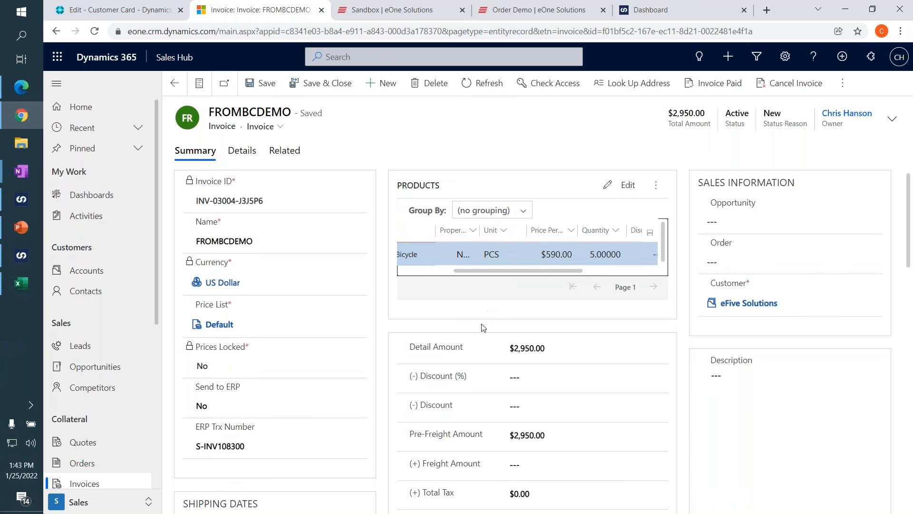
scroll(481, 339, "down", 3)
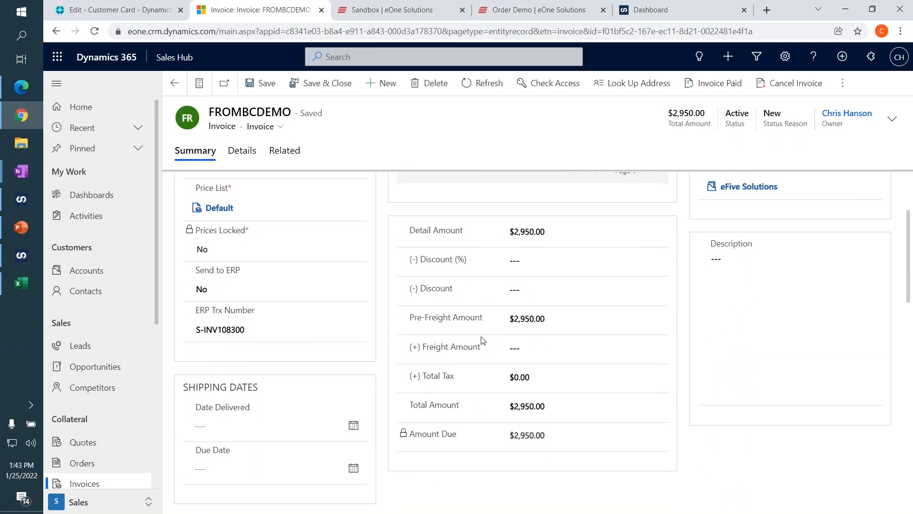
scroll(481, 341, "up", 3)
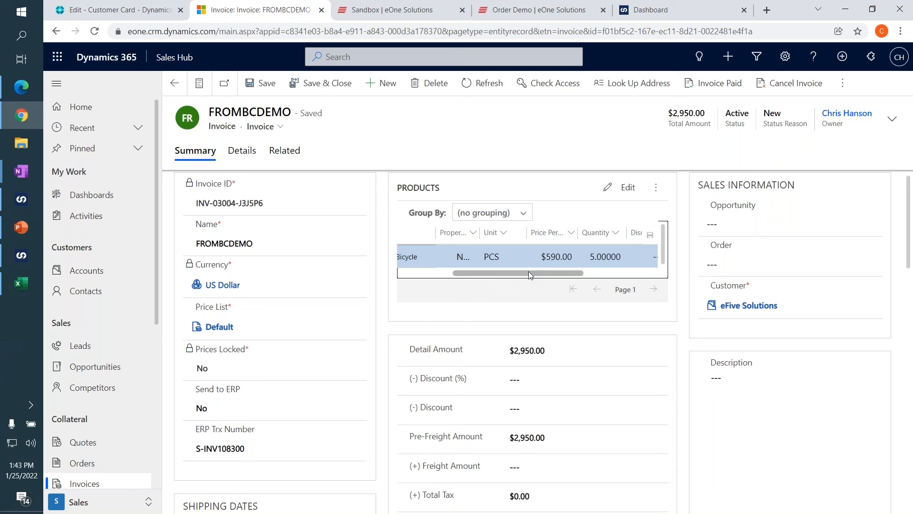
left_click_drag(526, 272, 447, 262)
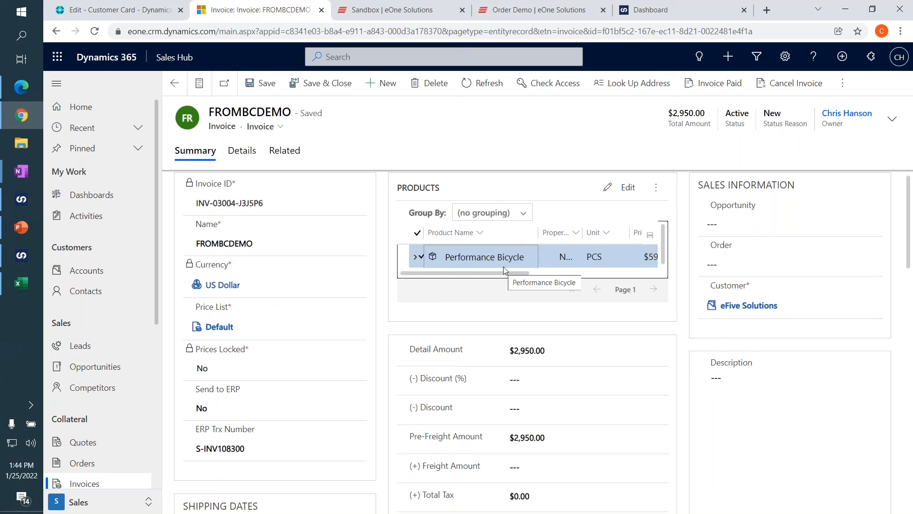
Open the phone call about selling a maintenance package from the invoice's related activities and review its details.
left_click(291, 158)
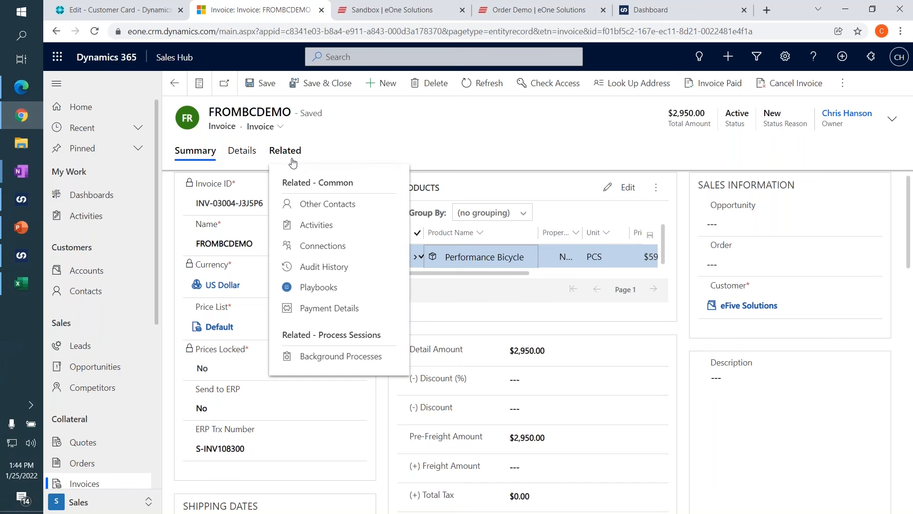
left_click(308, 232)
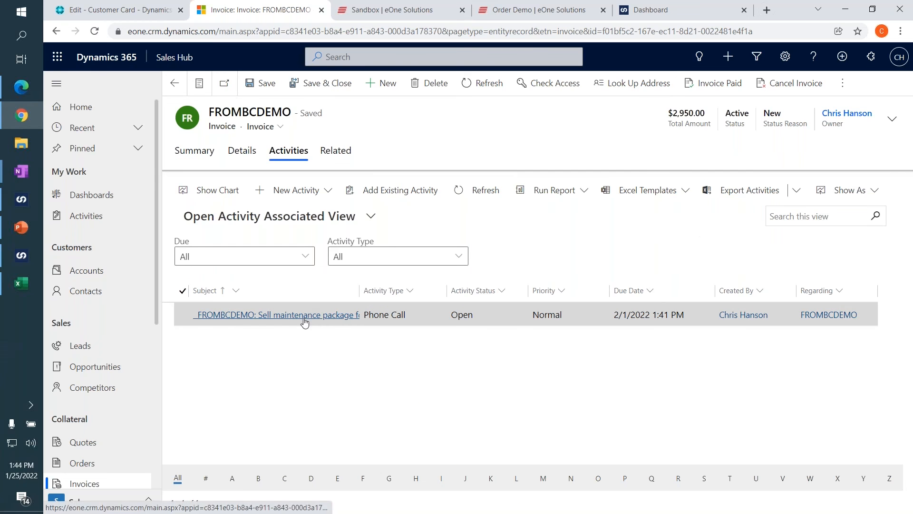
left_click(305, 321)
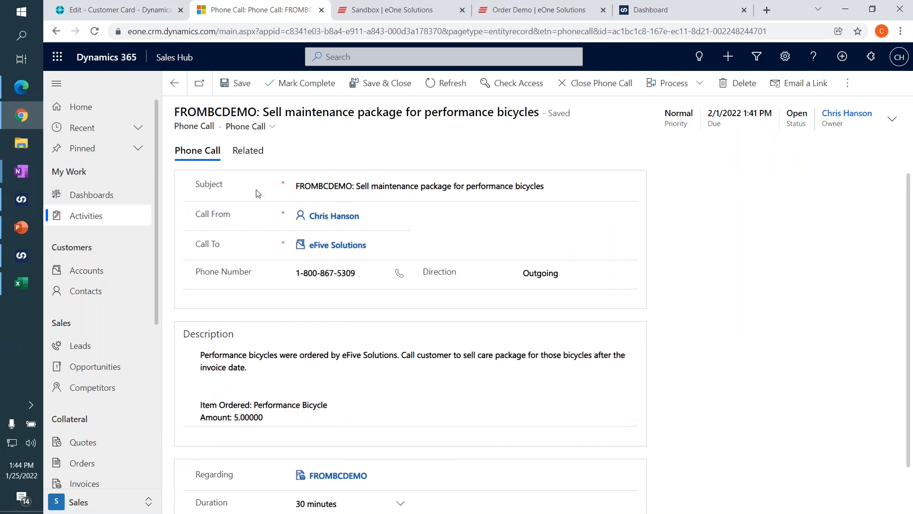
scroll(255, 176, "down", 1)
scroll(267, 200, "up", 1)
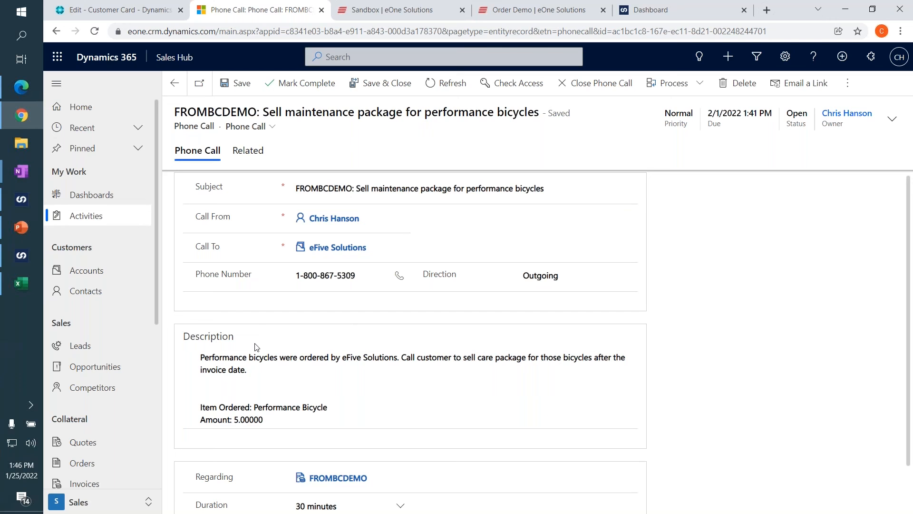
Switch to SmartConnect and show the list of connections.
mouse_move(19, 202)
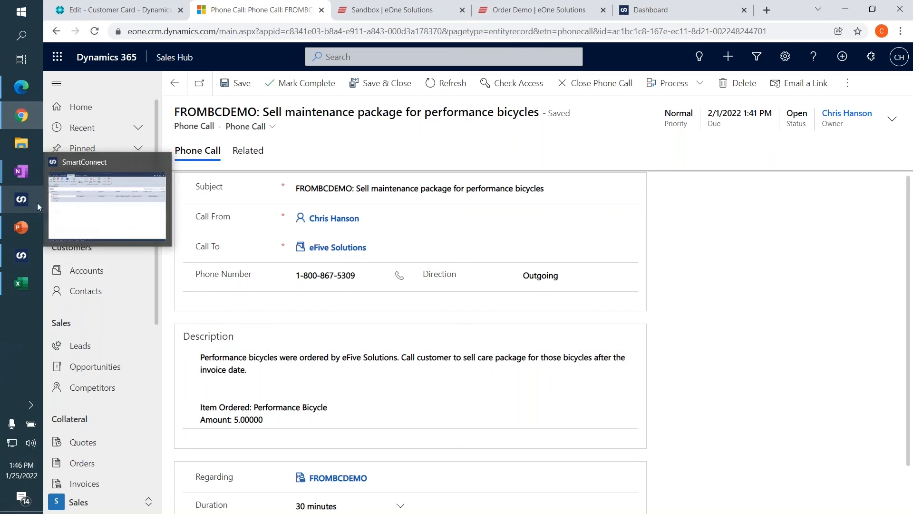
left_click(87, 213)
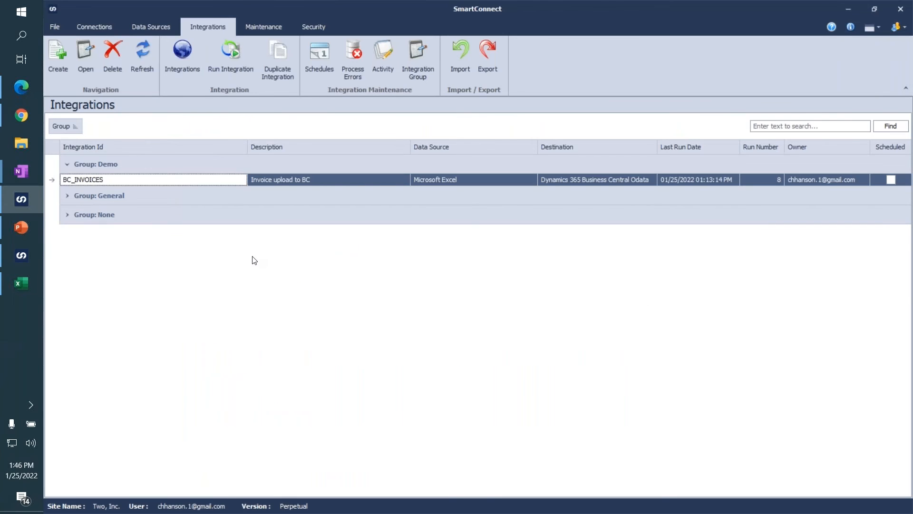
left_click(110, 29)
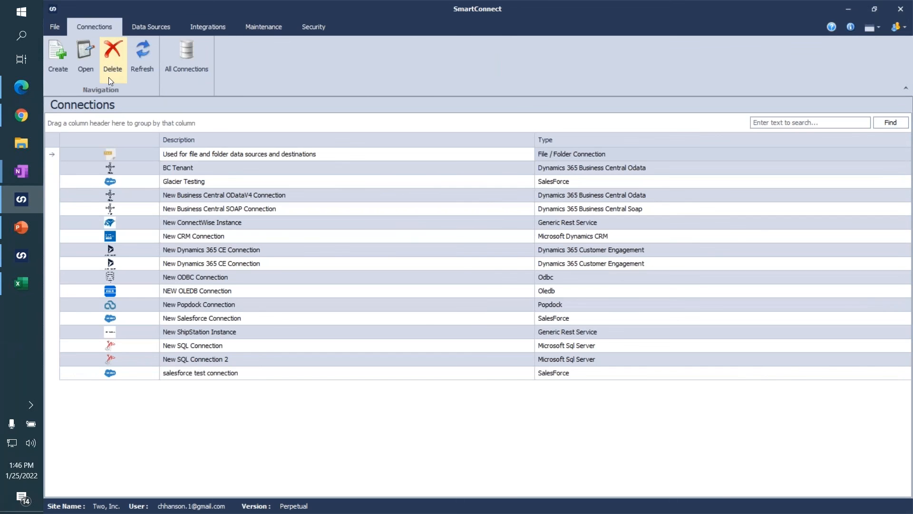
Browse the connector types offered for a new connection, then close the selection without creating one.
left_click(62, 67)
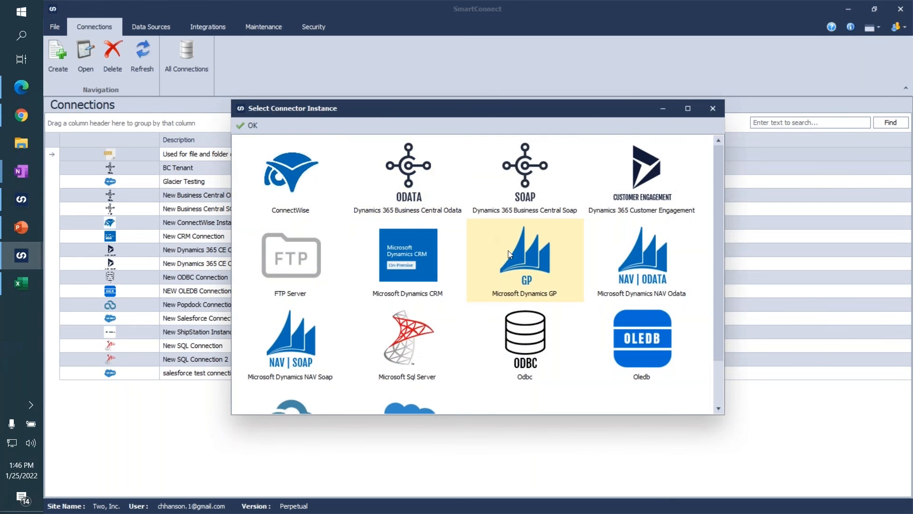
scroll(506, 250, "down", 2)
scroll(452, 237, "up", 2)
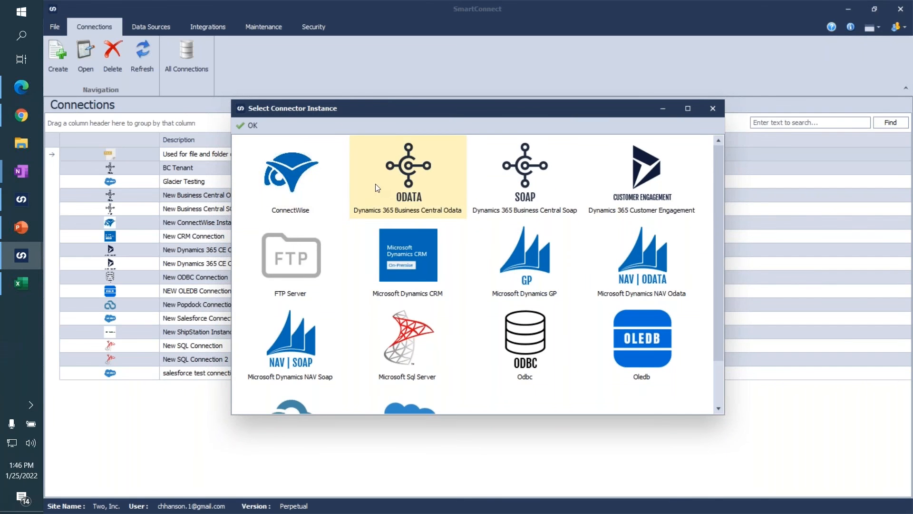
scroll(543, 253, "down", 2)
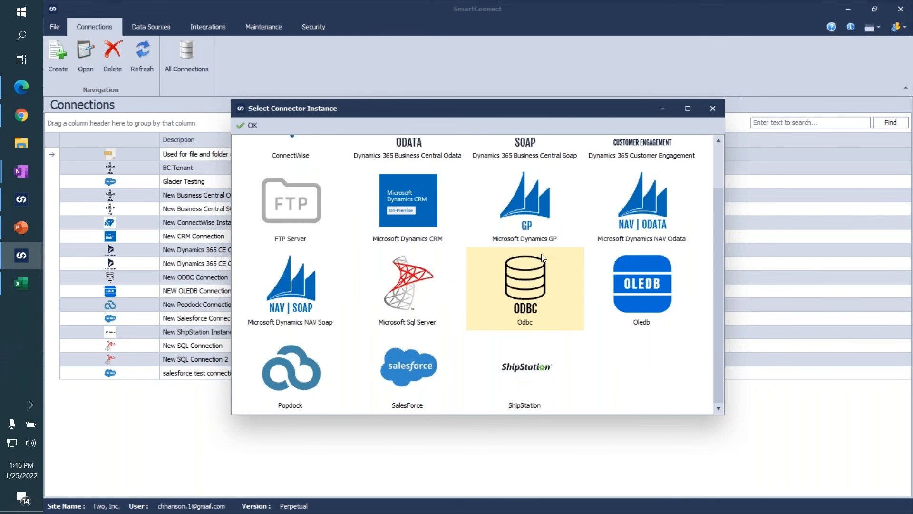
scroll(399, 278, "up", 2)
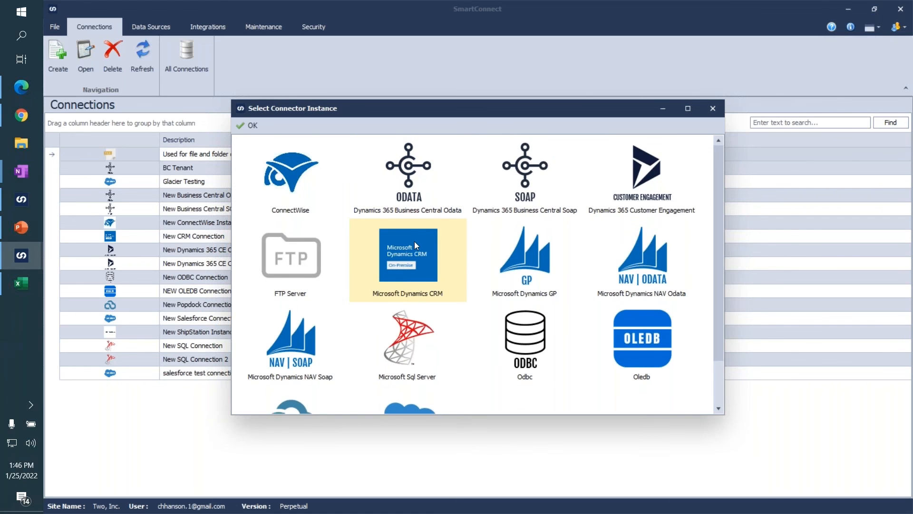
scroll(415, 241, "down", 2)
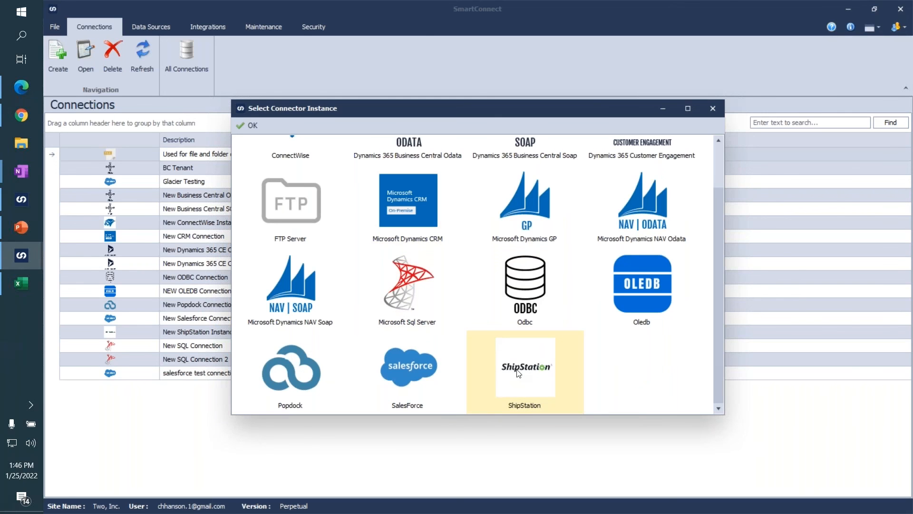
scroll(519, 373, "up", 2)
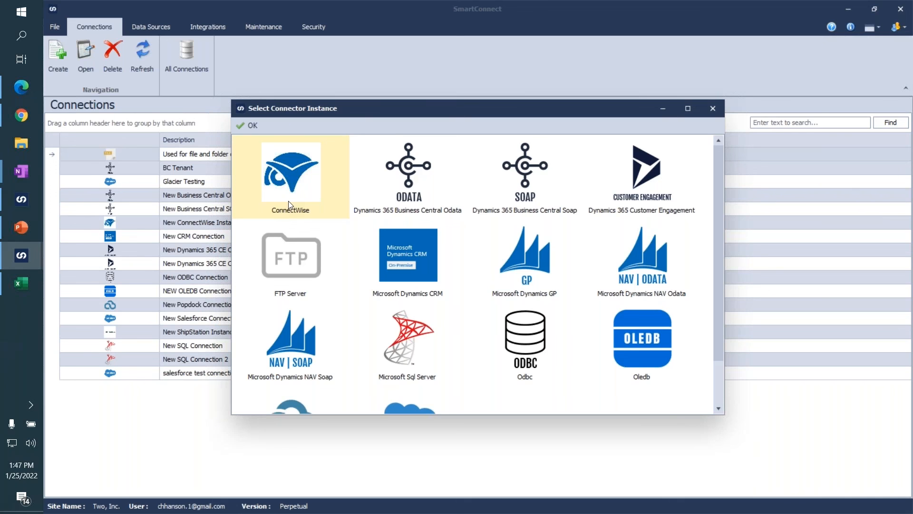
scroll(289, 205, "down", 1)
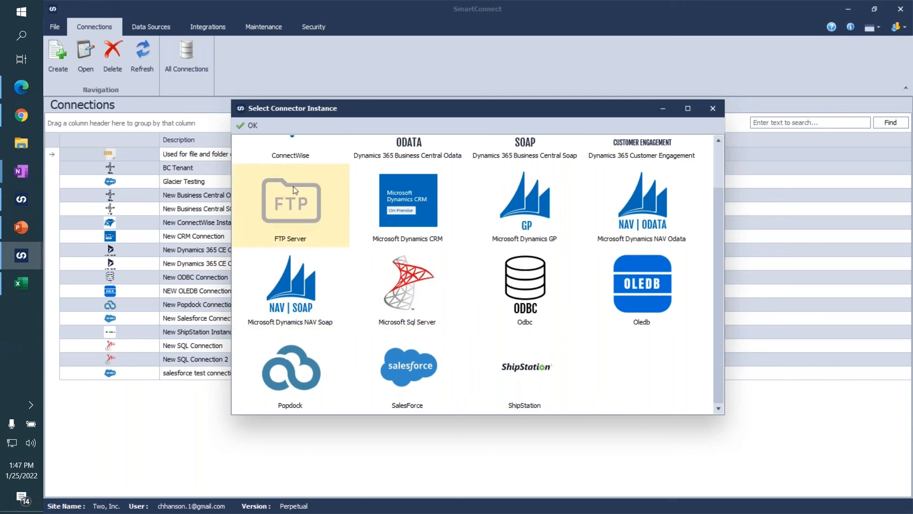
left_click(250, 125)
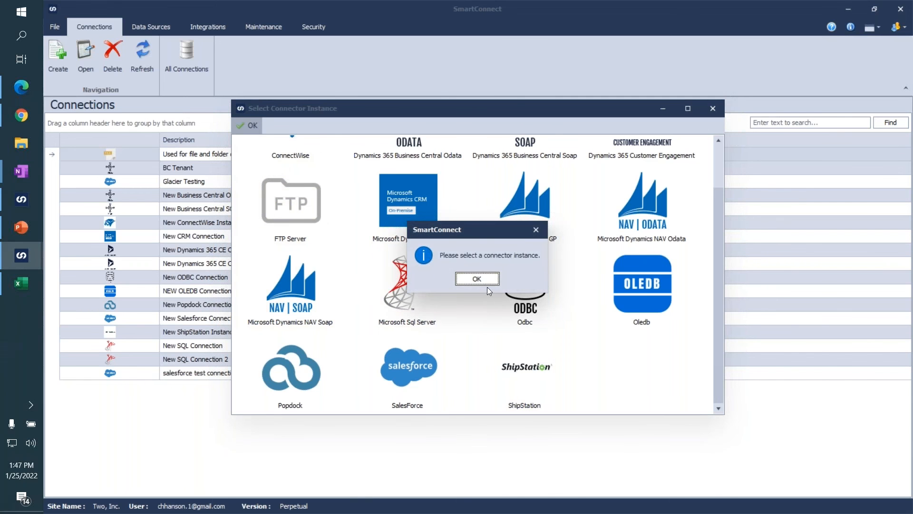
left_click(477, 280)
left_click(713, 109)
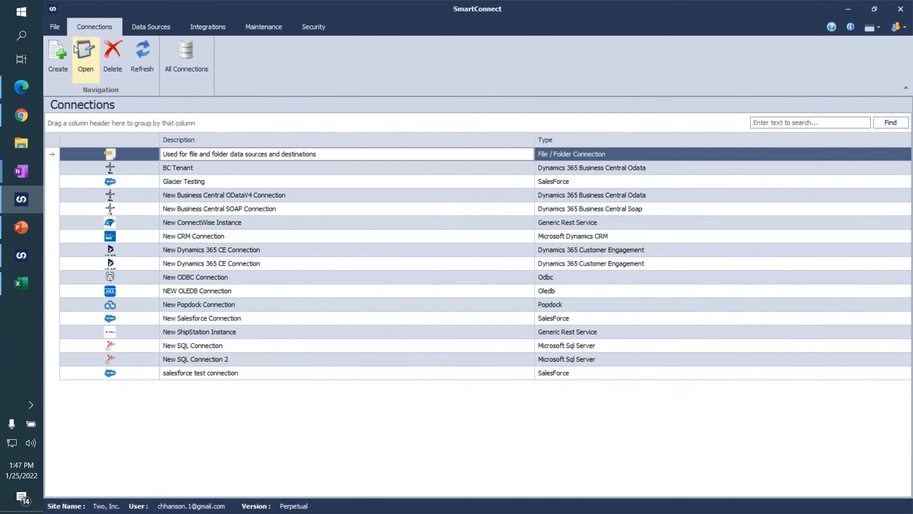
View the ShipStation entry in the Generic REST services, then expand the None group in the integrations list.
left_click(267, 27)
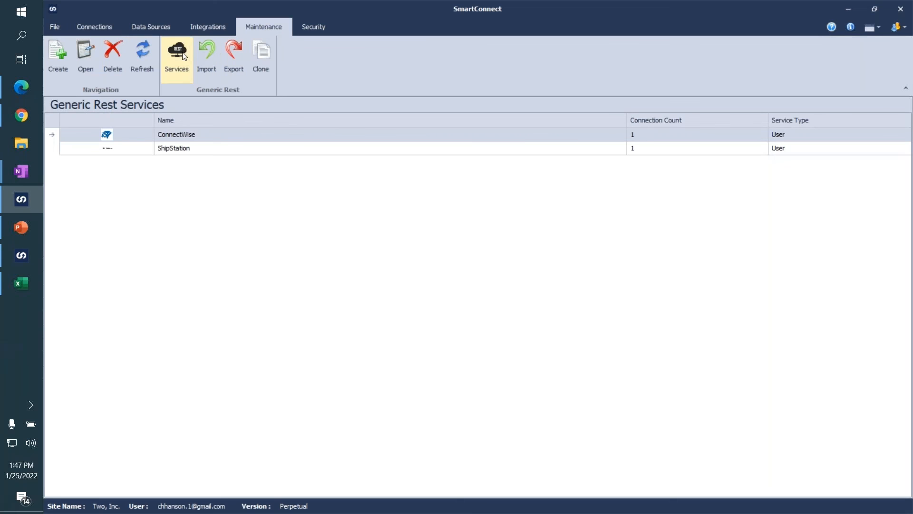
left_click(177, 152)
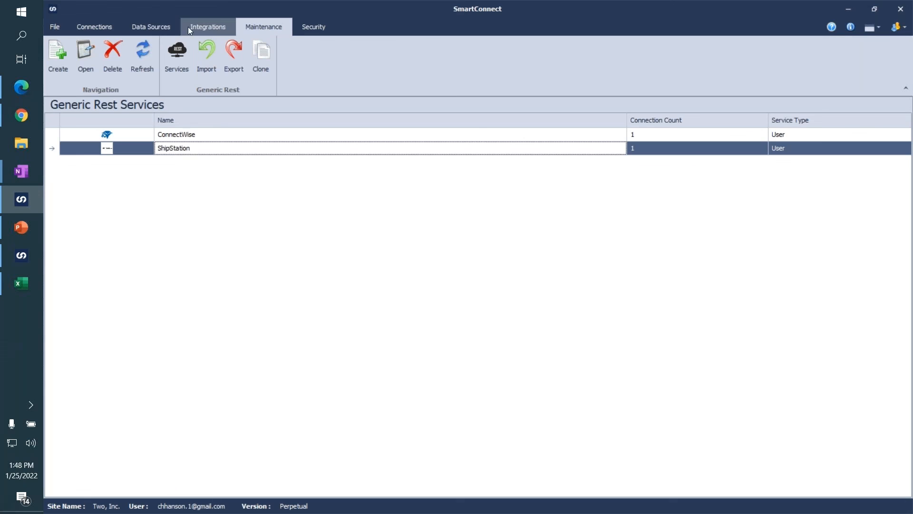
left_click(207, 27)
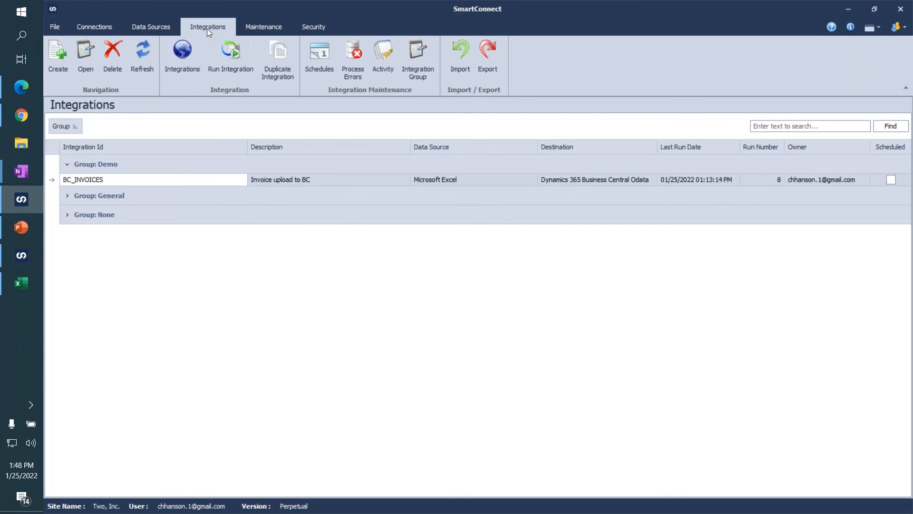
left_click(67, 215)
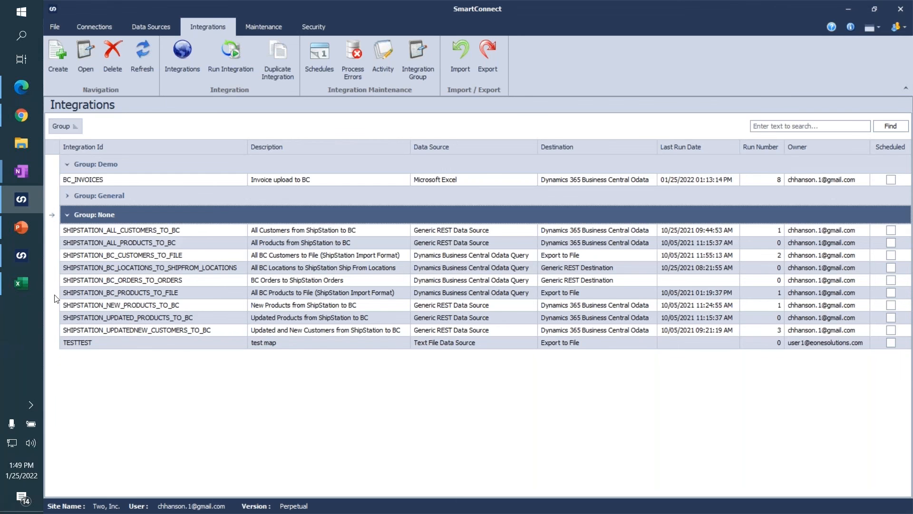
Switch to PowerPoint, start the slide show from the SmartConnect Demo slide and advance to the "eOne is Here to Help" slide.
left_click(12, 230)
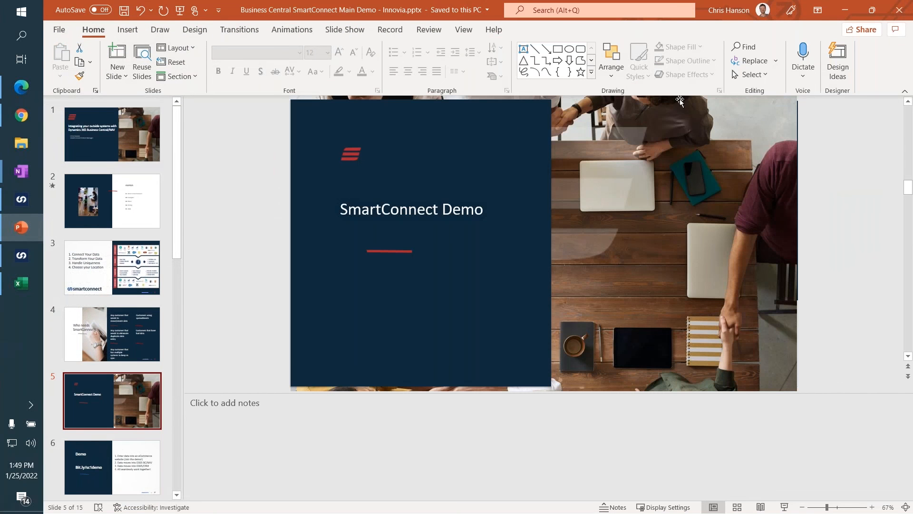
left_click(785, 507)
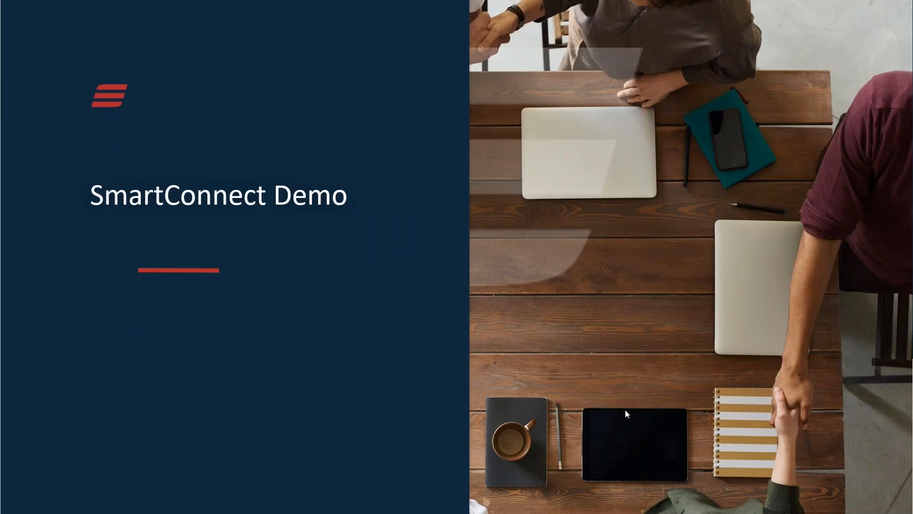
left_click(484, 362)
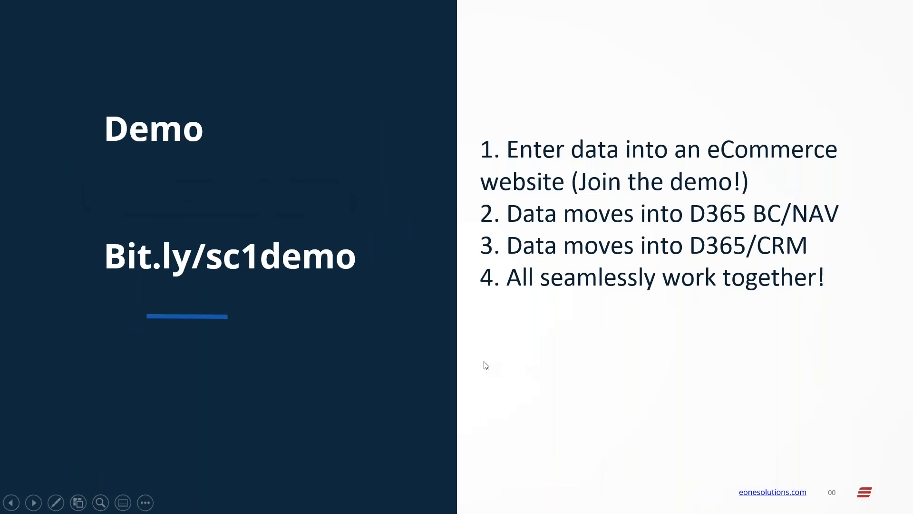
left_click(486, 365)
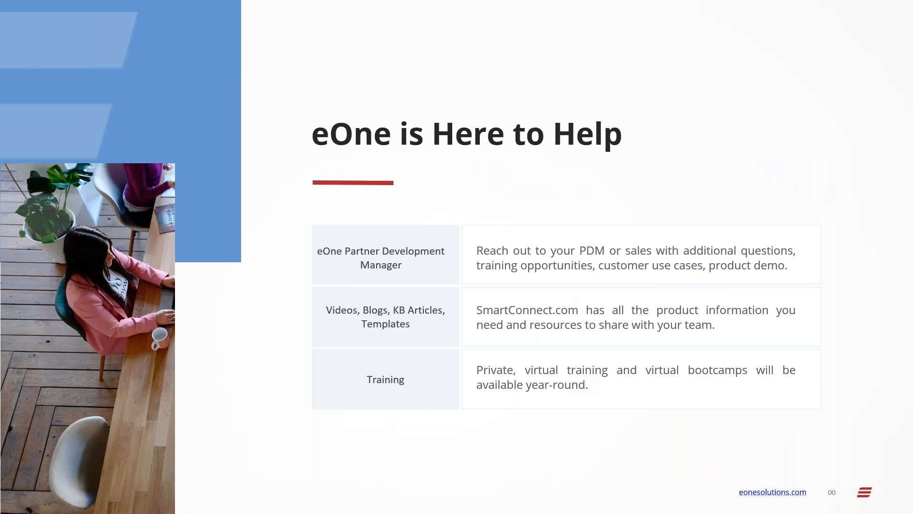